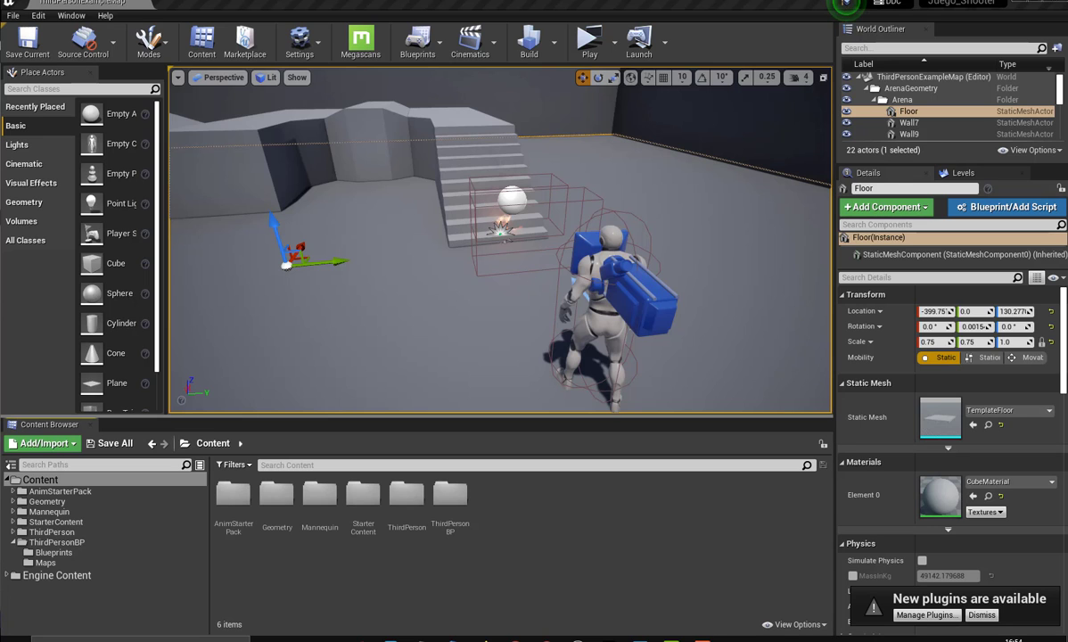
# Create a new Widget Blueprint in the Content folder named dañoWidget.
pyautogui.moveTo(453, 300)
pyautogui.mouseDown(button='right')
pyautogui.moveTo(535, 330)
pyautogui.moveTo(488, 307)
pyautogui.moveTo(490, 294)
pyautogui.moveTo(499, 298)
pyautogui.moveTo(449, 303)
pyautogui.mouseUp(button='right')
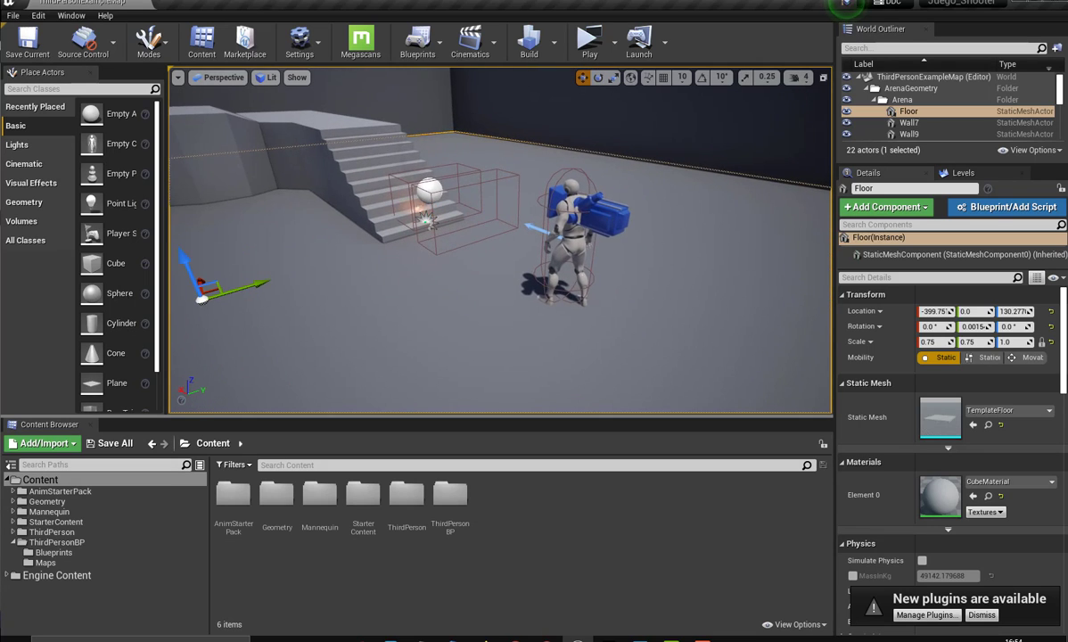
pyautogui.rightClick(511, 538)
pyautogui.moveTo(520, 525)
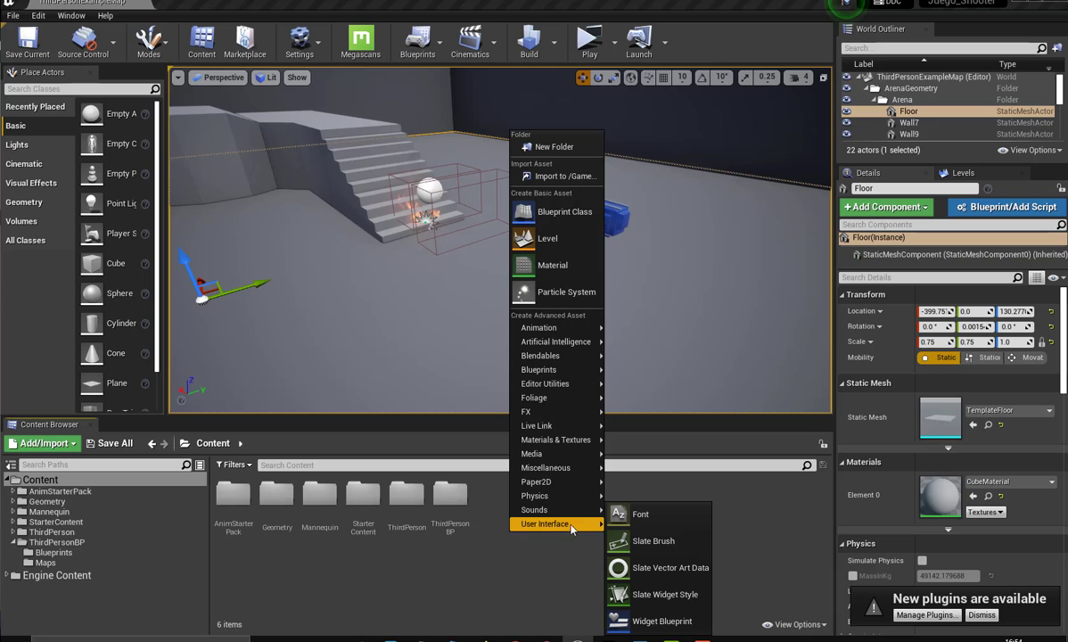
pyautogui.click(668, 622)
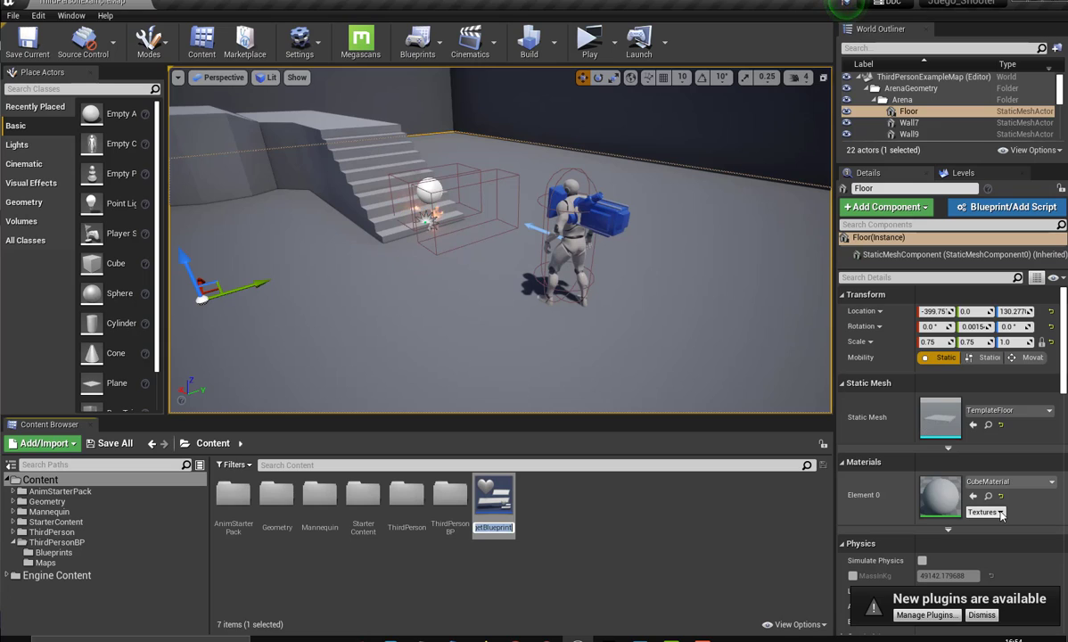
pyautogui.write('da')
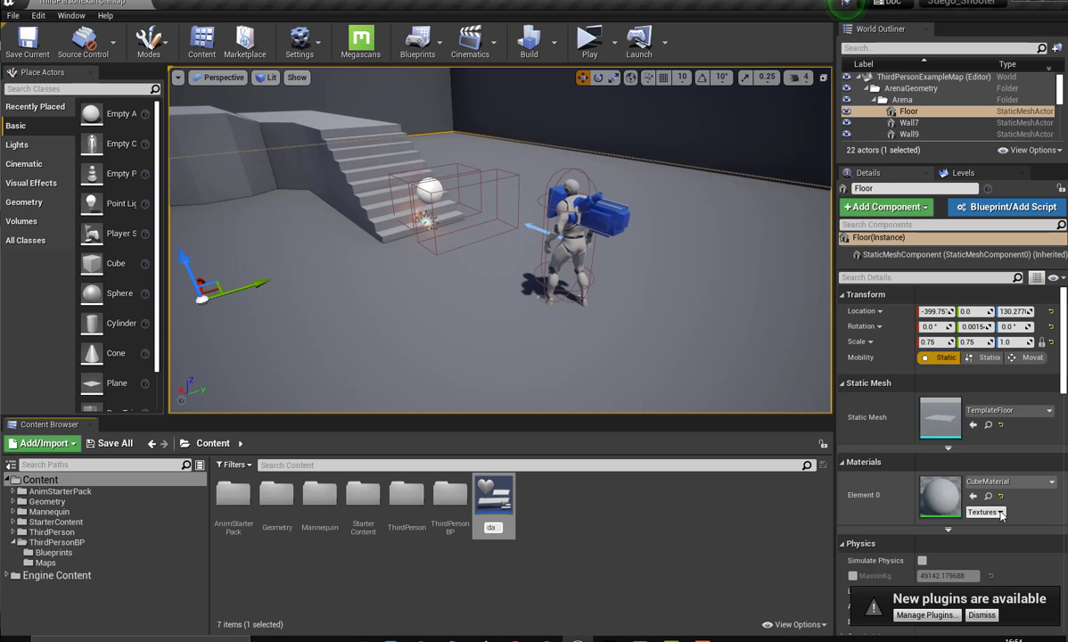
pyautogui.write('ño')
pyautogui.write('Widg')
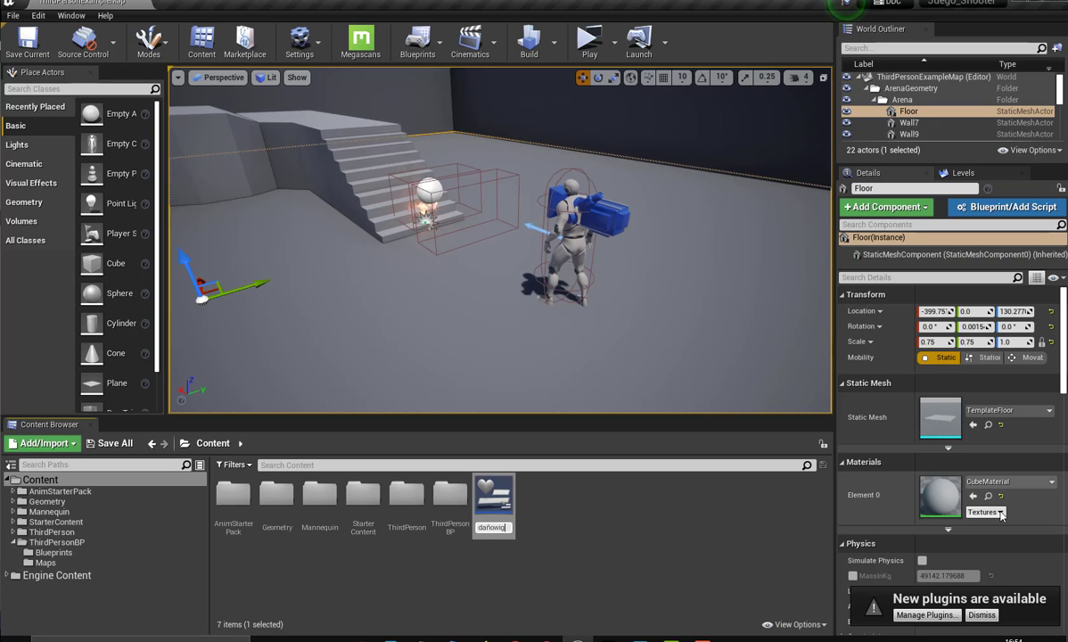
pyautogui.write('et')
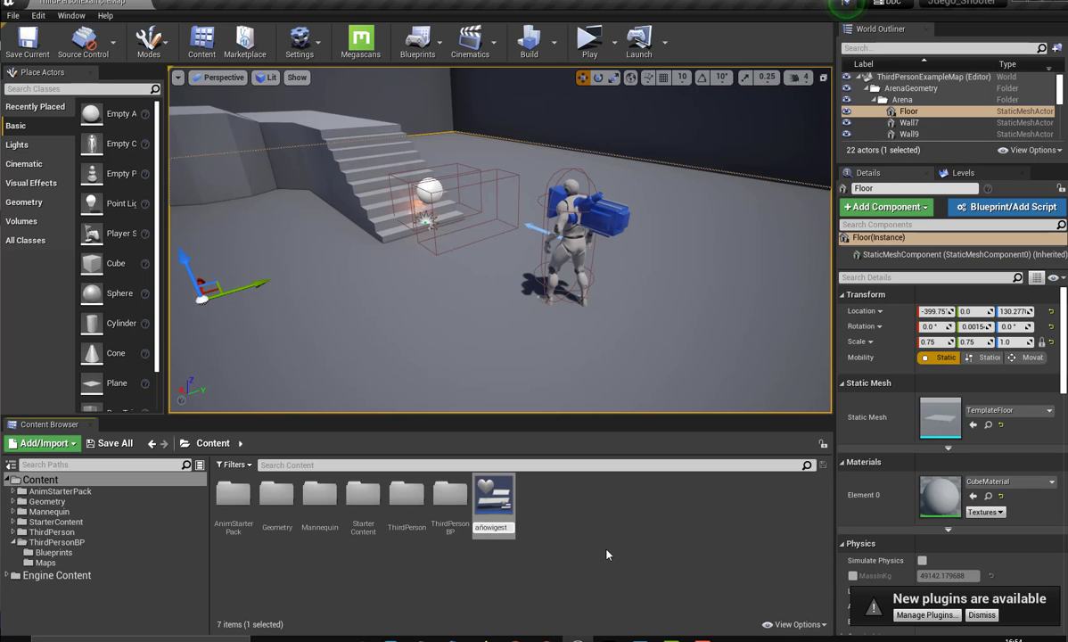
pyautogui.press('Return')
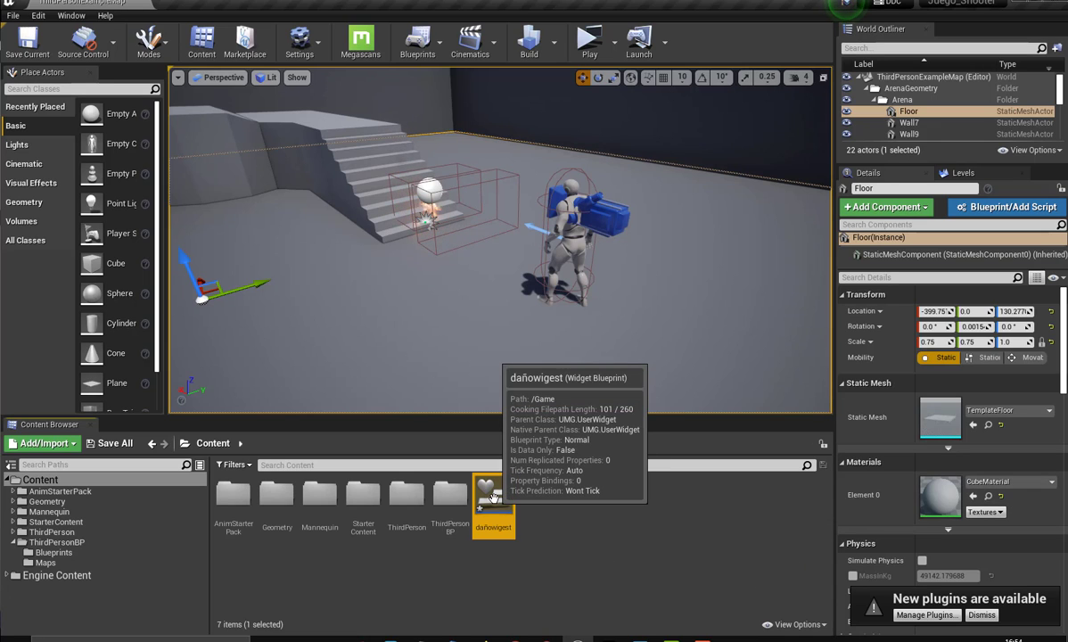
# Open the Import to /Game dialog and browse the desktop (Escritorio).
pyautogui.click(54, 443)
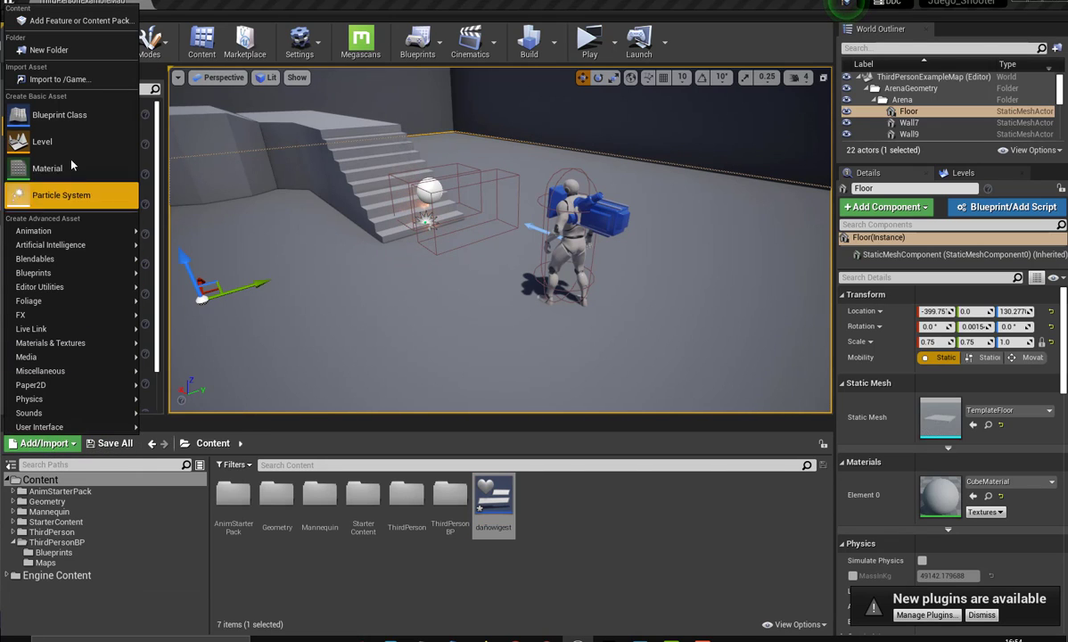
pyautogui.click(60, 81)
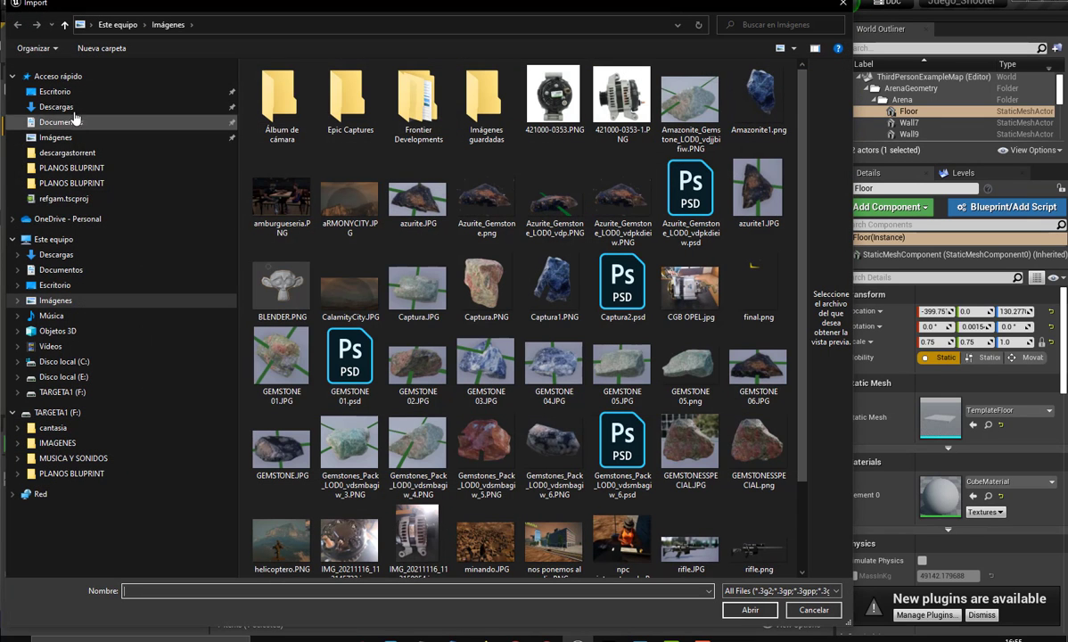
pyautogui.click(55, 92)
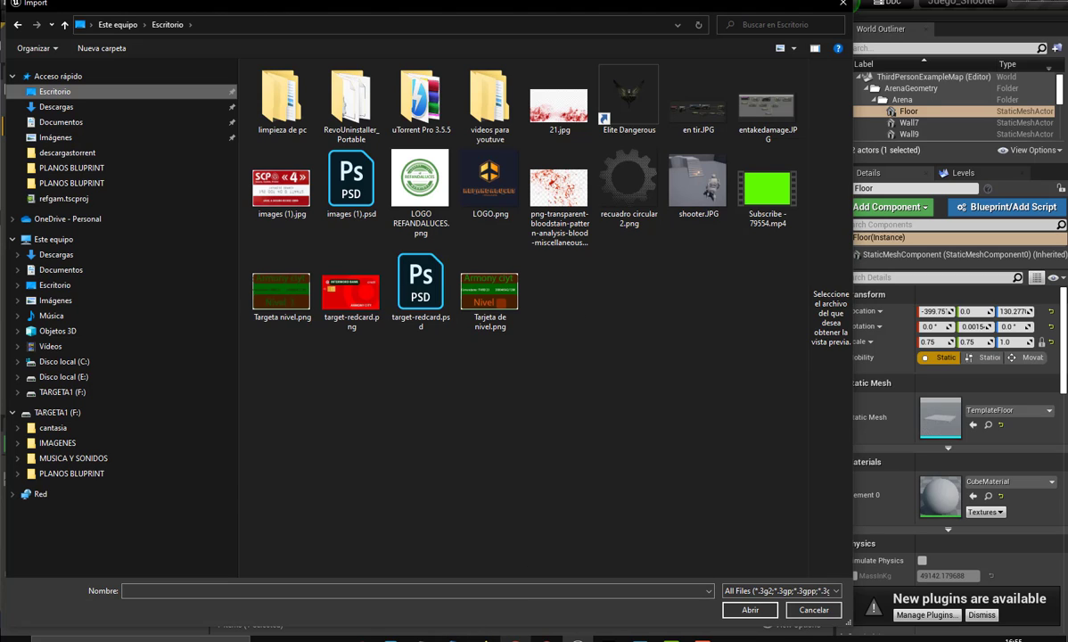
# Bring Photoshop to the front.
pyautogui.moveTo(577, 638)
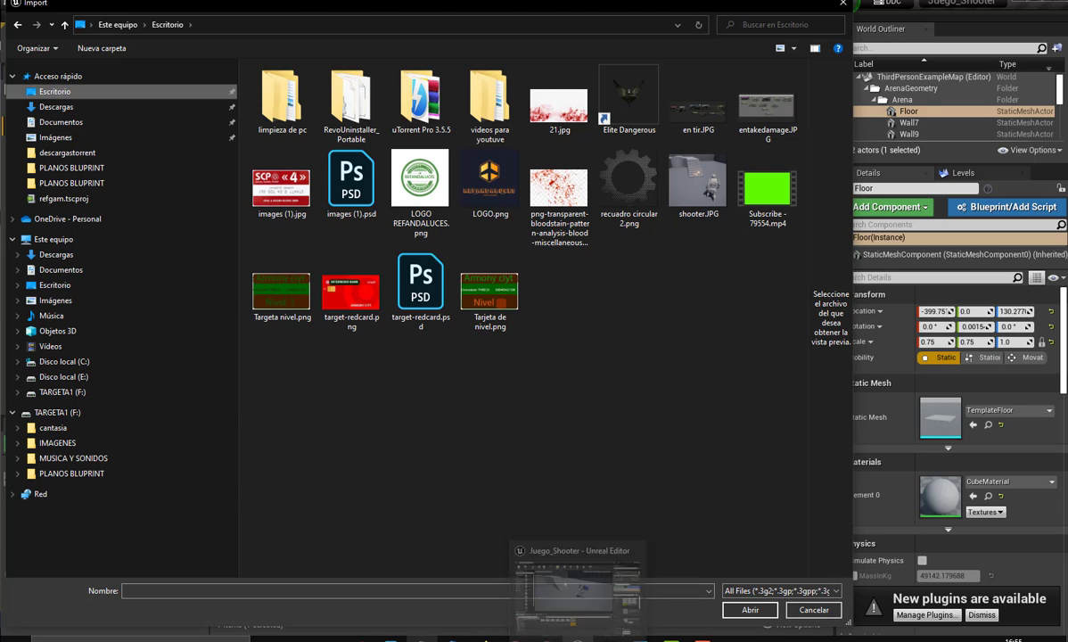
pyautogui.moveTo(389, 638)
pyautogui.click(389, 590)
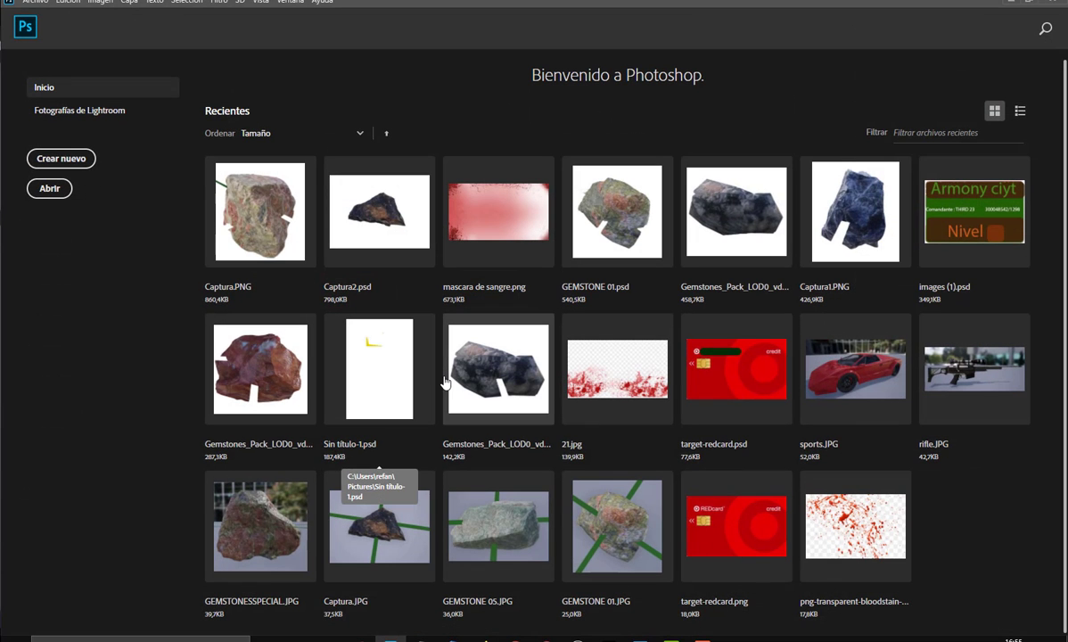
# Open mascara de sangre.png with its colour profile unchanged and begin a Save As to this computer.
pyautogui.click(499, 219)
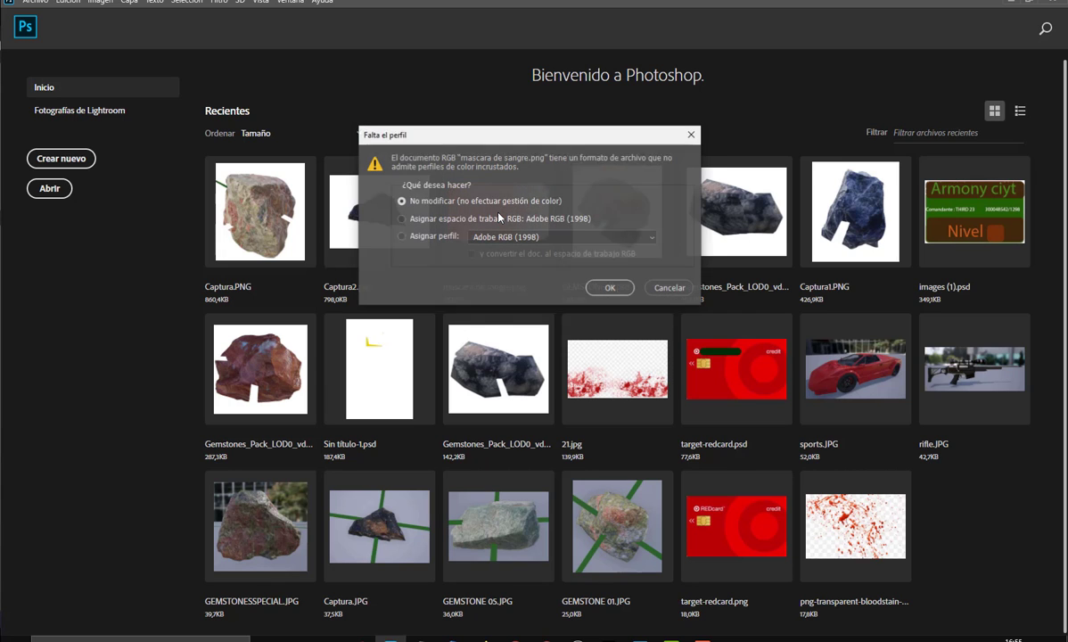
pyautogui.click(608, 288)
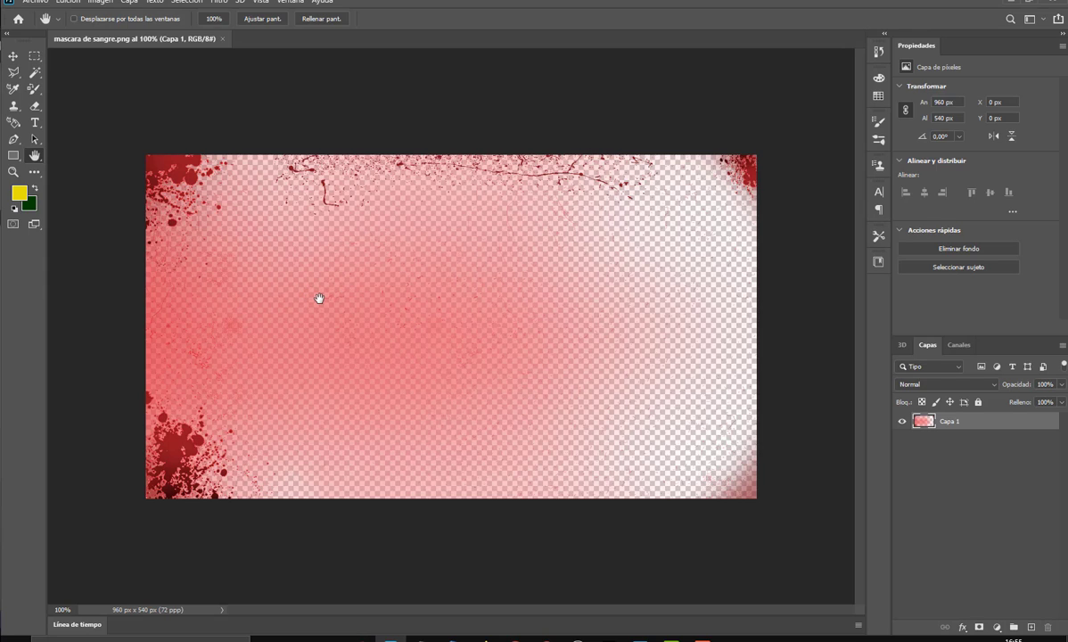
pyautogui.click(37, 2)
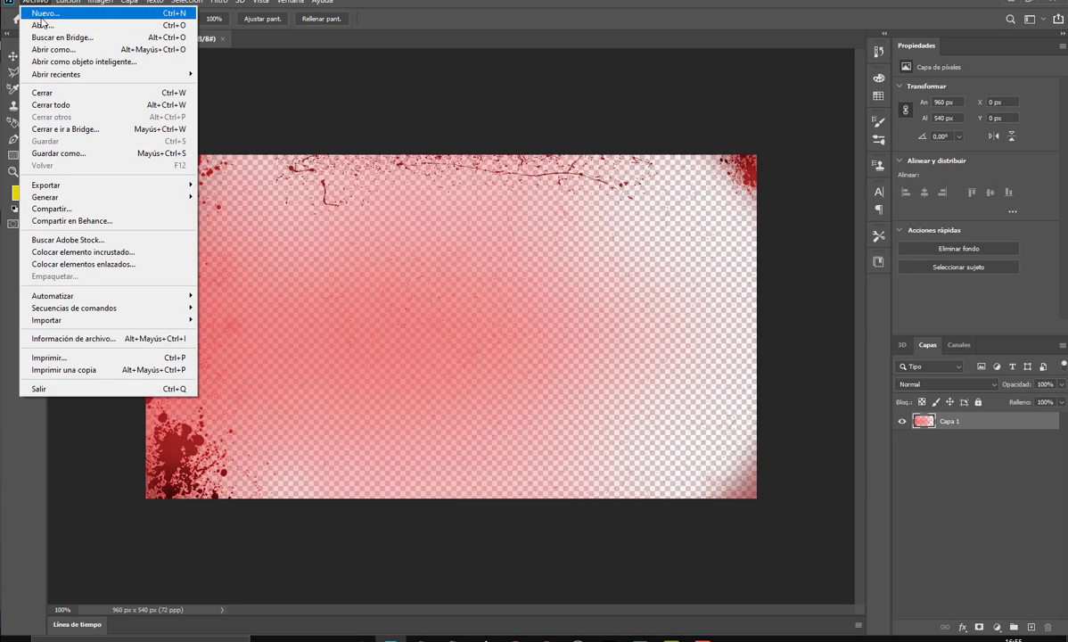
pyautogui.click(72, 157)
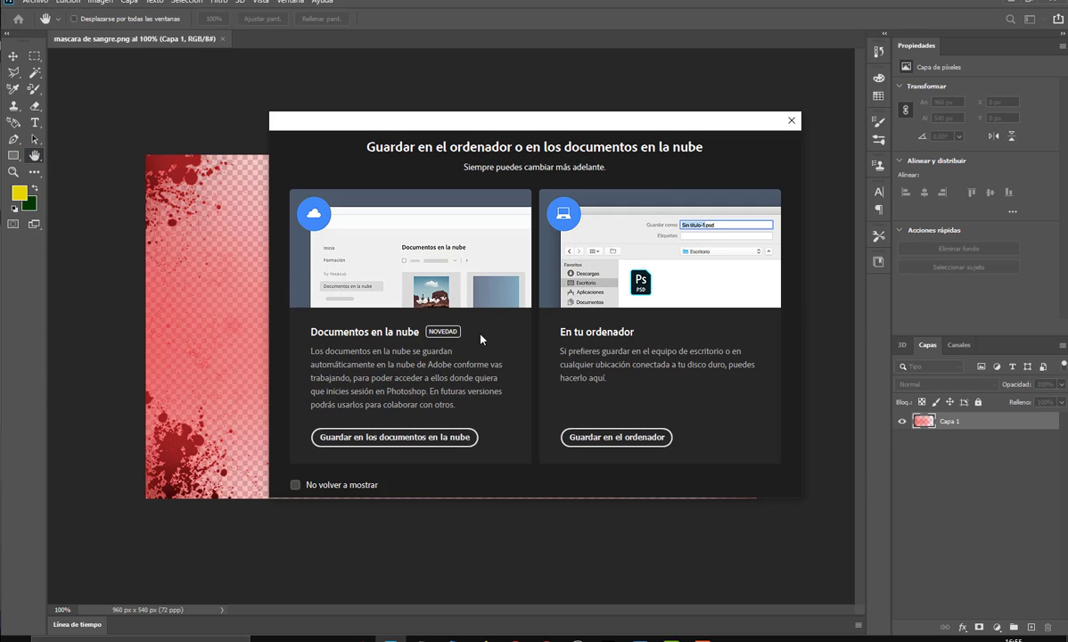
pyautogui.click(631, 439)
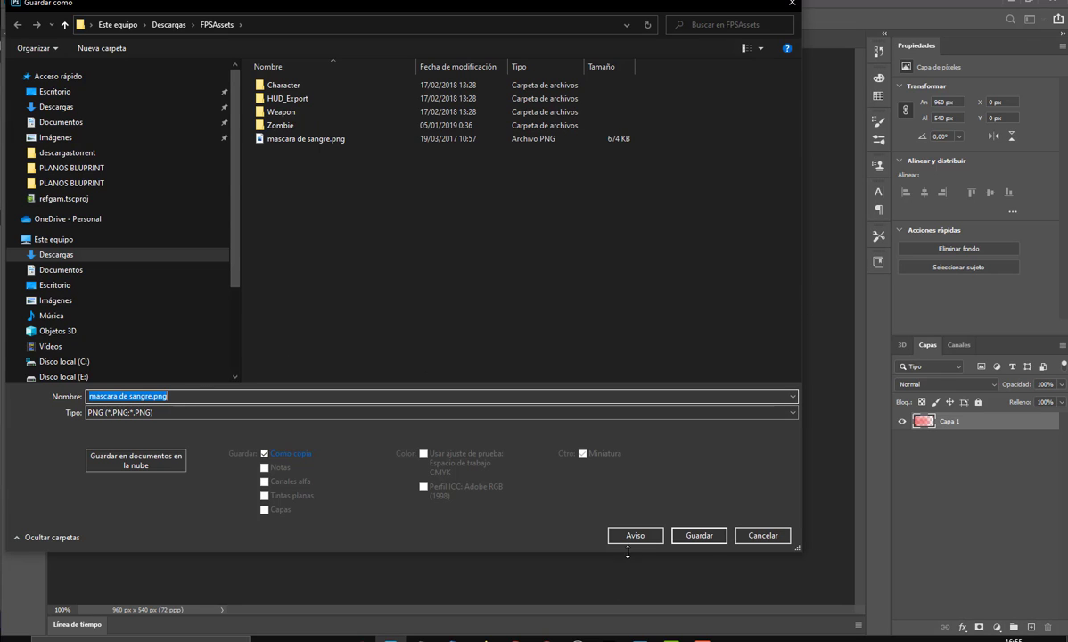
# Try saving it as PNG in FPSAssets, decline overwriting, cancel, and return to Unreal's import window.
pyautogui.click(698, 535)
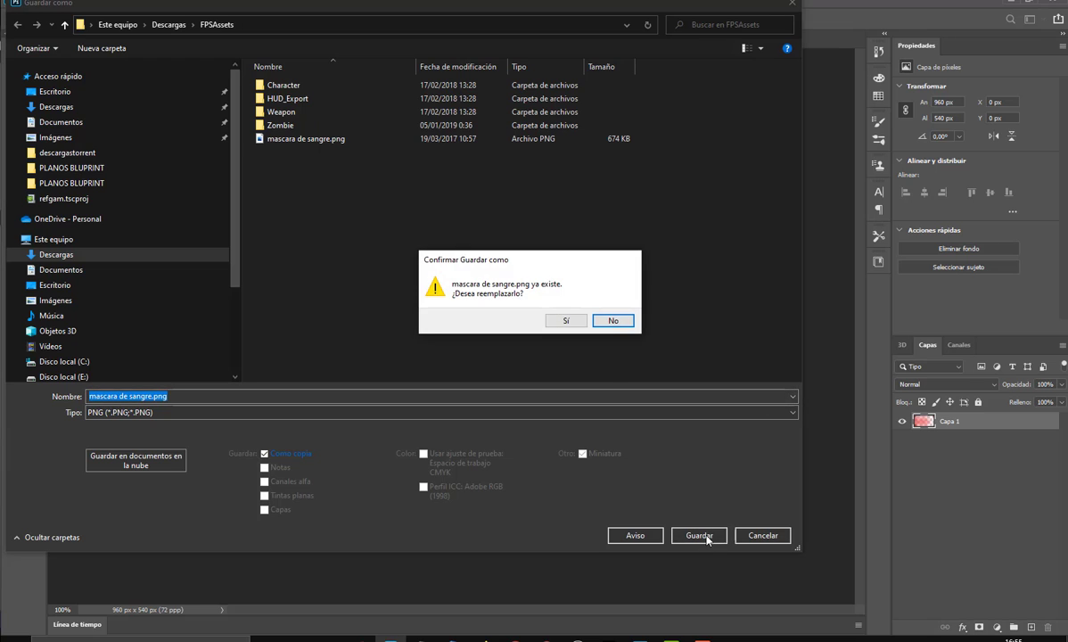
pyautogui.click(613, 322)
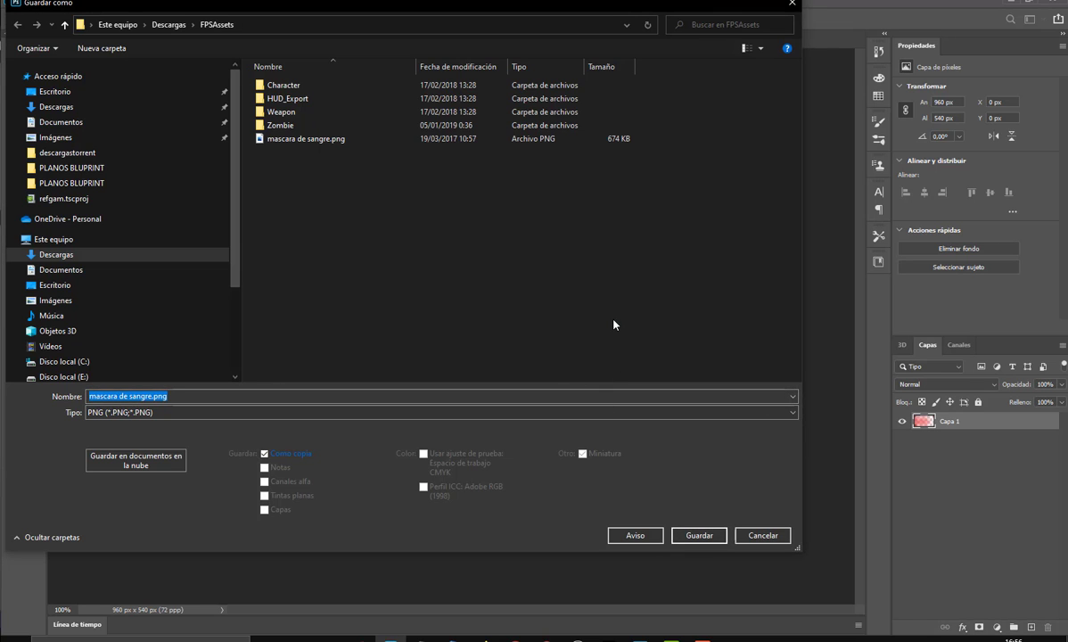
pyautogui.click(763, 538)
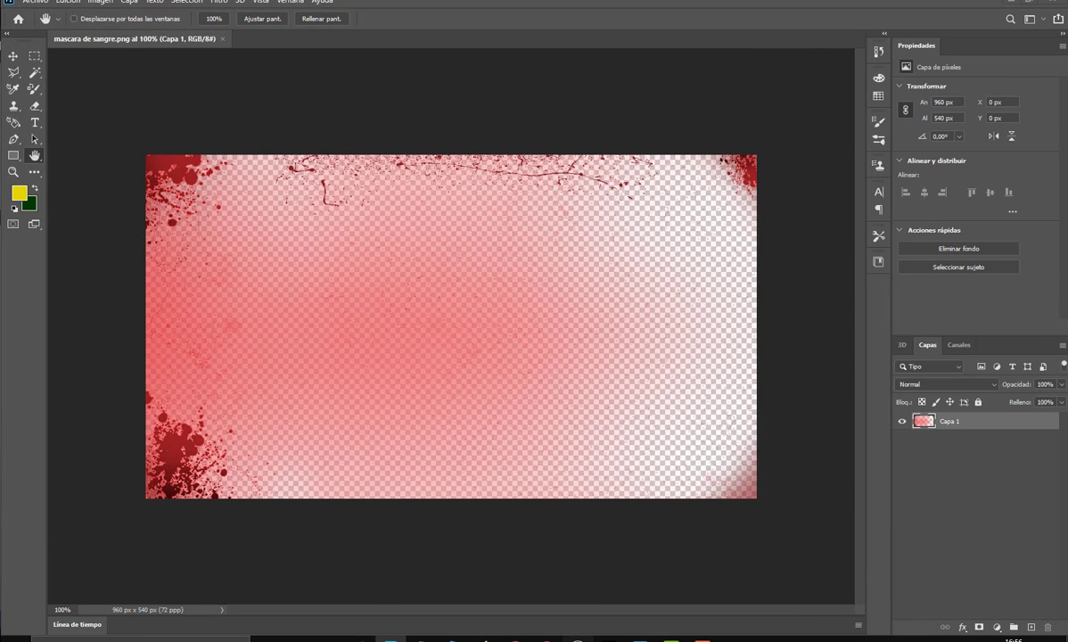
pyautogui.click(542, 638)
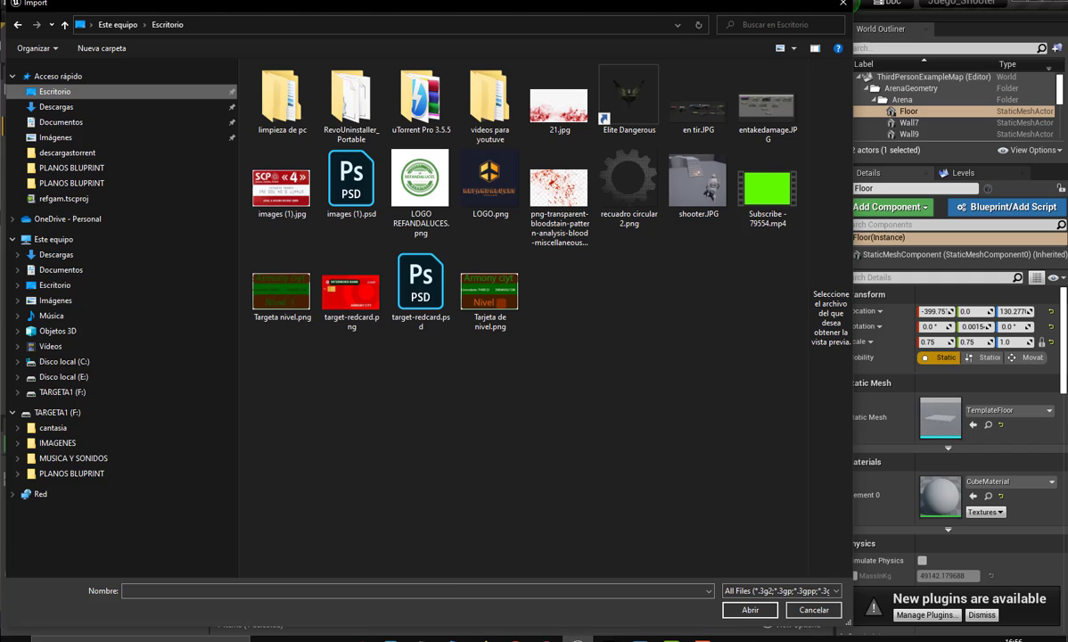
# Import mascara de sangre.png from Descargas/FPSAssets into Content, then select the dañowigest widget.
pyautogui.click(57, 107)
pyautogui.doubleClick(278, 103)
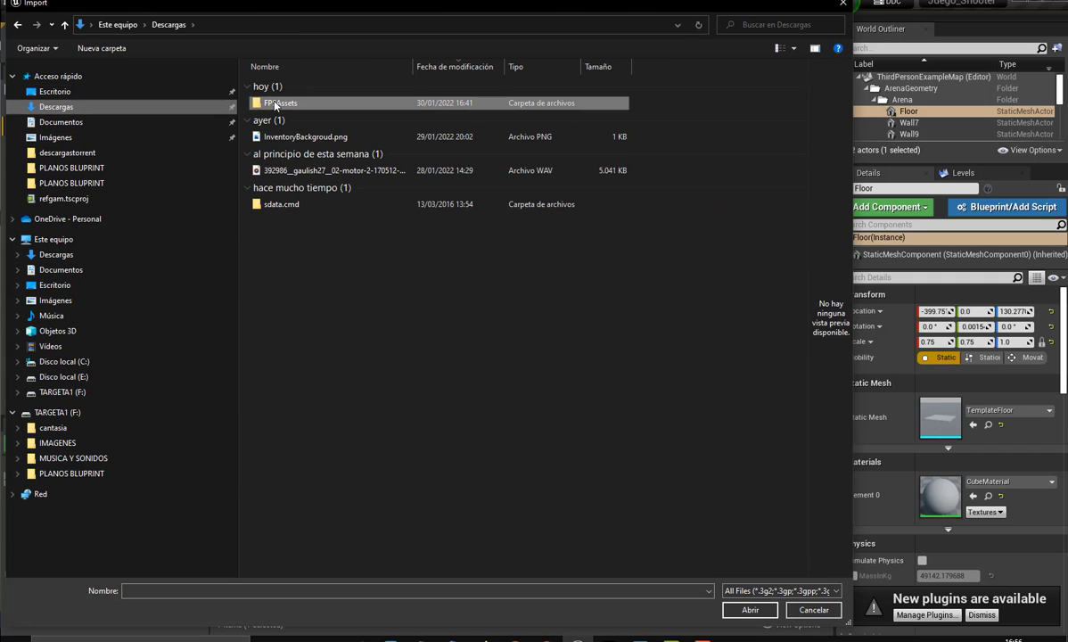
pyautogui.click(283, 152)
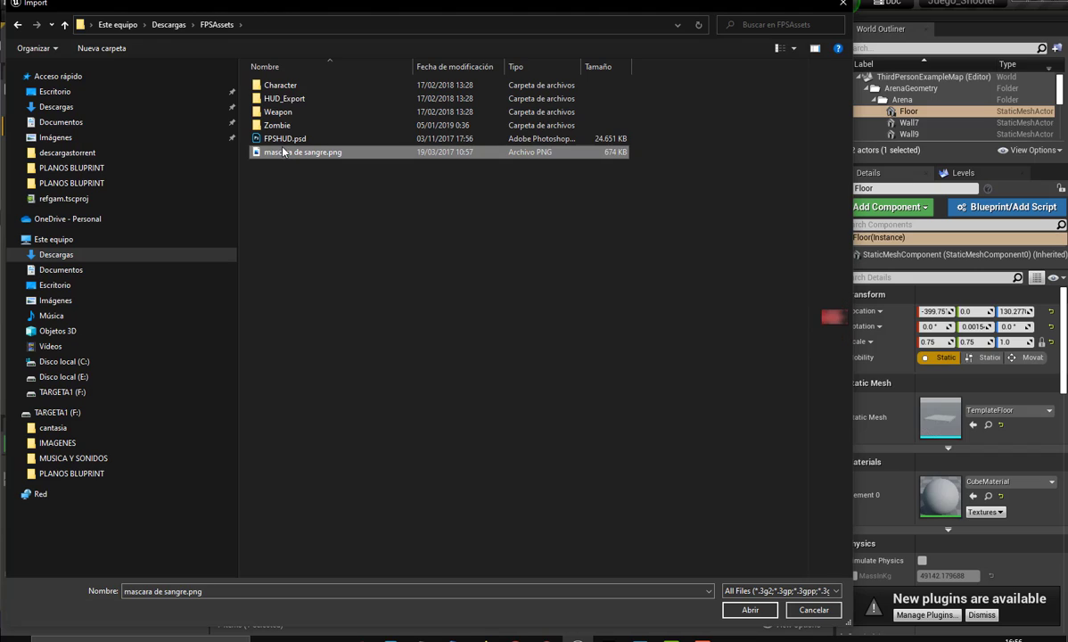
pyautogui.click(280, 155)
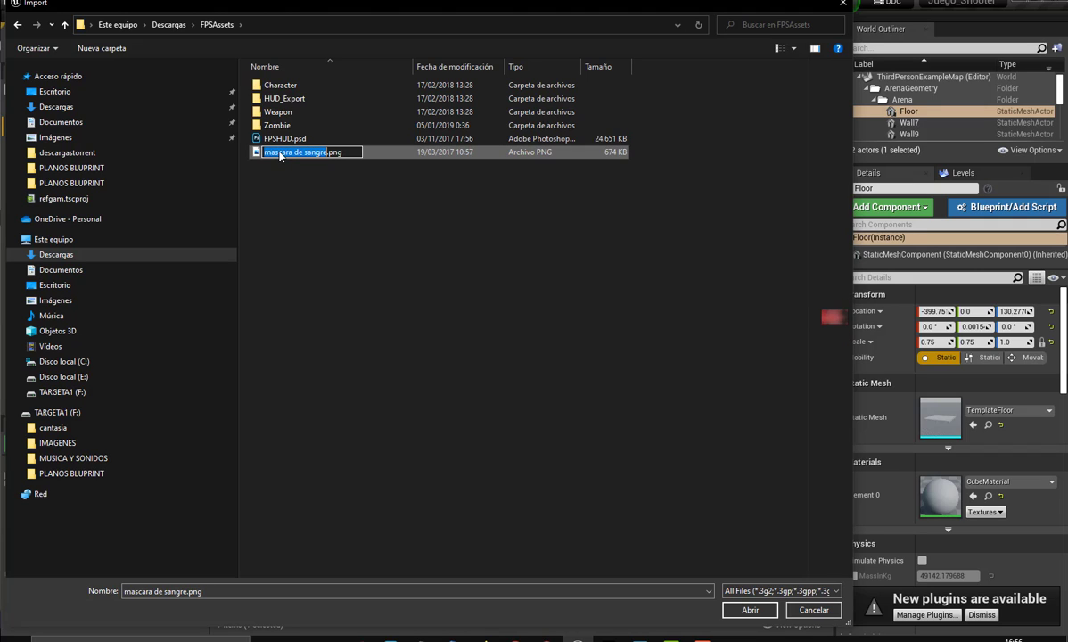
pyautogui.click(753, 609)
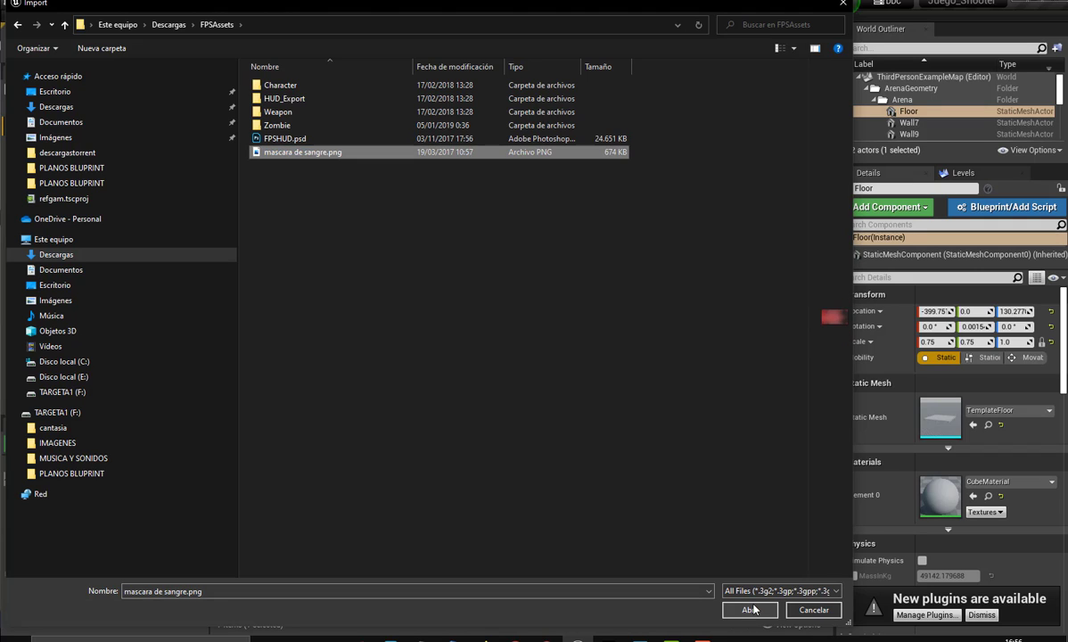
pyautogui.click(750, 609)
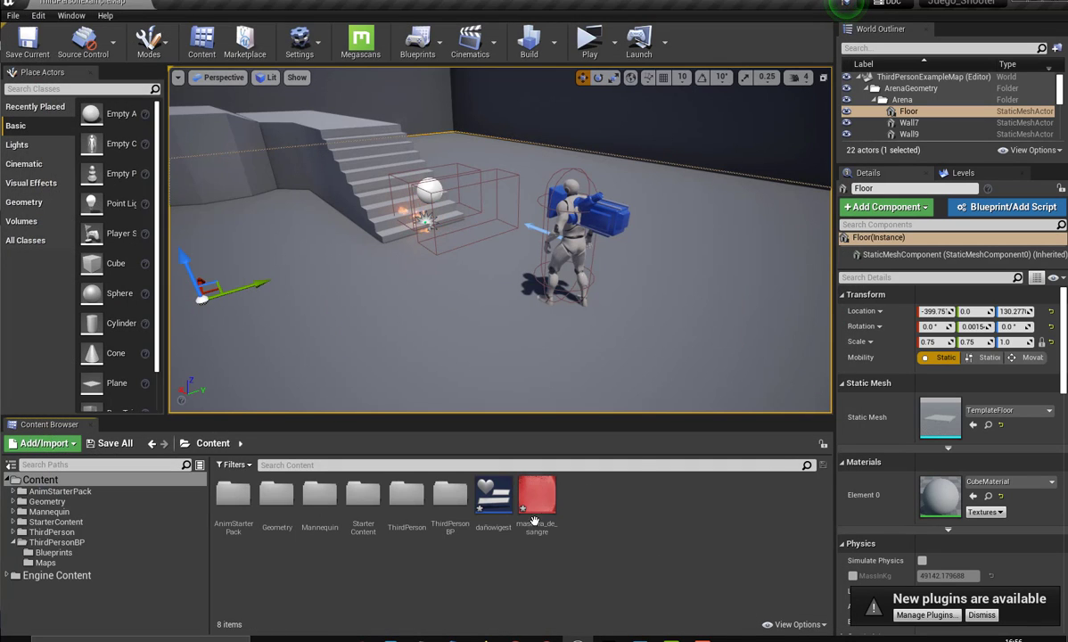
pyautogui.moveTo(499, 496)
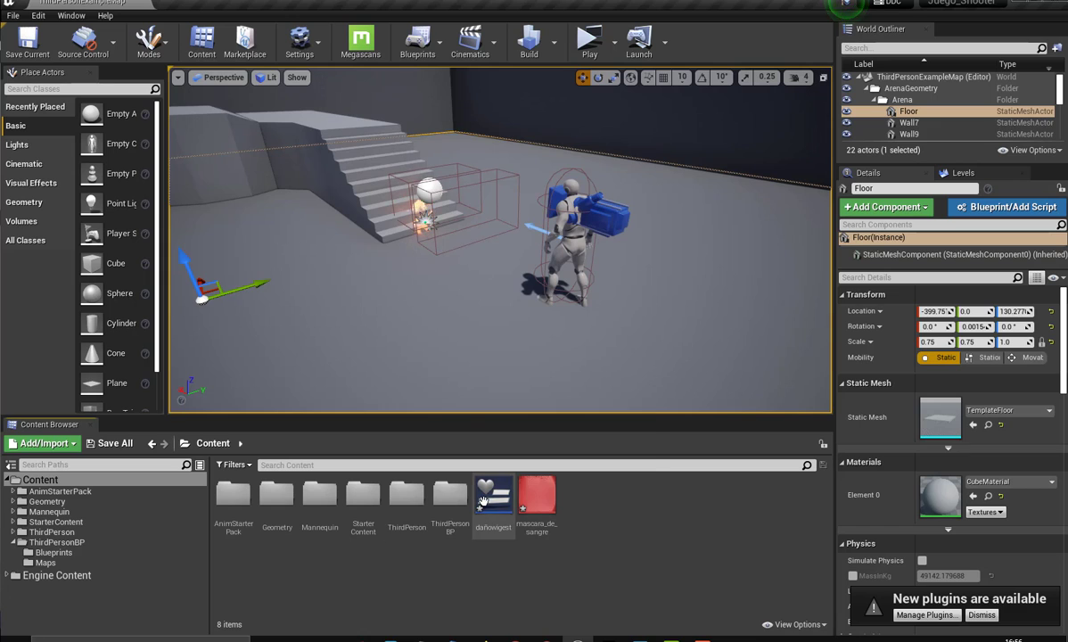
pyautogui.click(488, 495)
# Open dañowigest, drag mascara_de_sangre onto its canvas and resize it to cover the canvas.
pyautogui.doubleClick(488, 495)
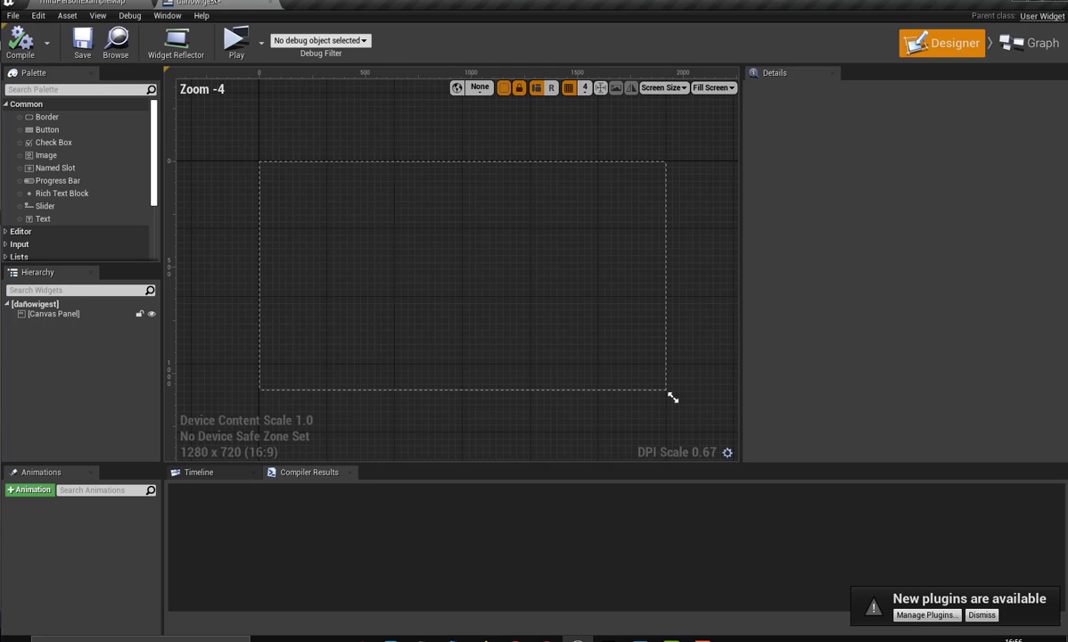
pyautogui.click(78, 4)
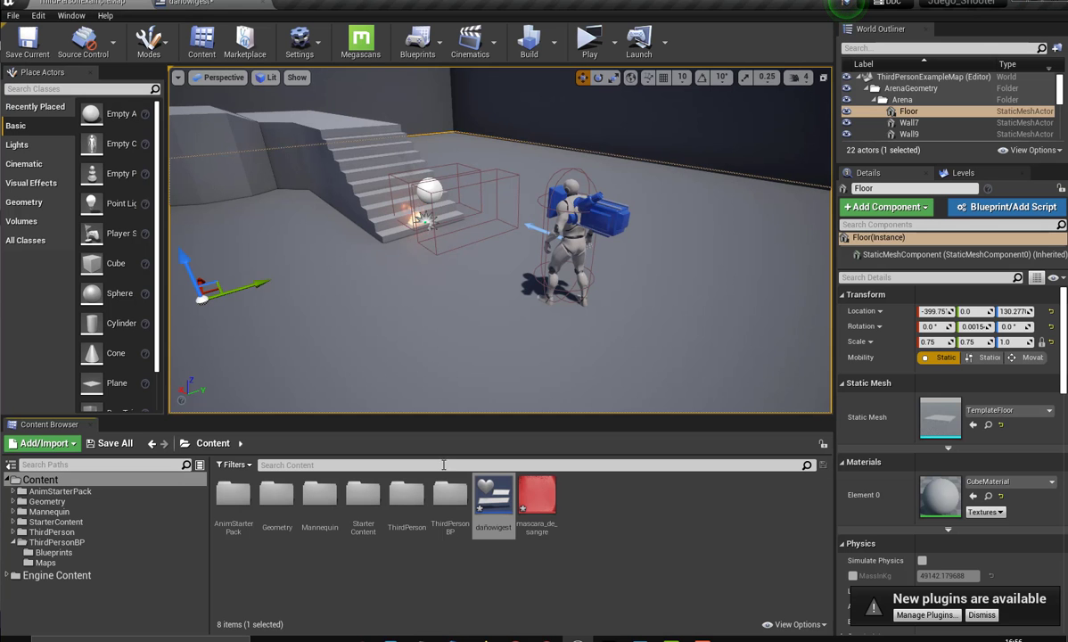
pyautogui.moveTo(526, 491)
pyautogui.mouseDown()
pyautogui.moveTo(217, 4)
pyautogui.moveTo(294, 205)
pyautogui.mouseUp()
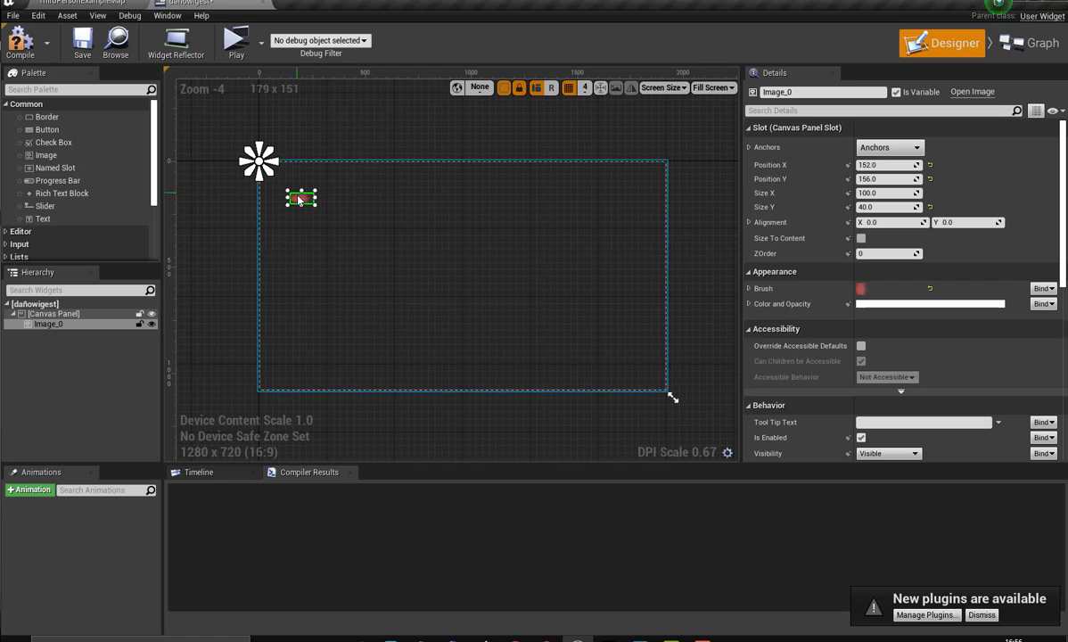
pyautogui.moveTo(285, 190); pyautogui.dragTo(258, 160)
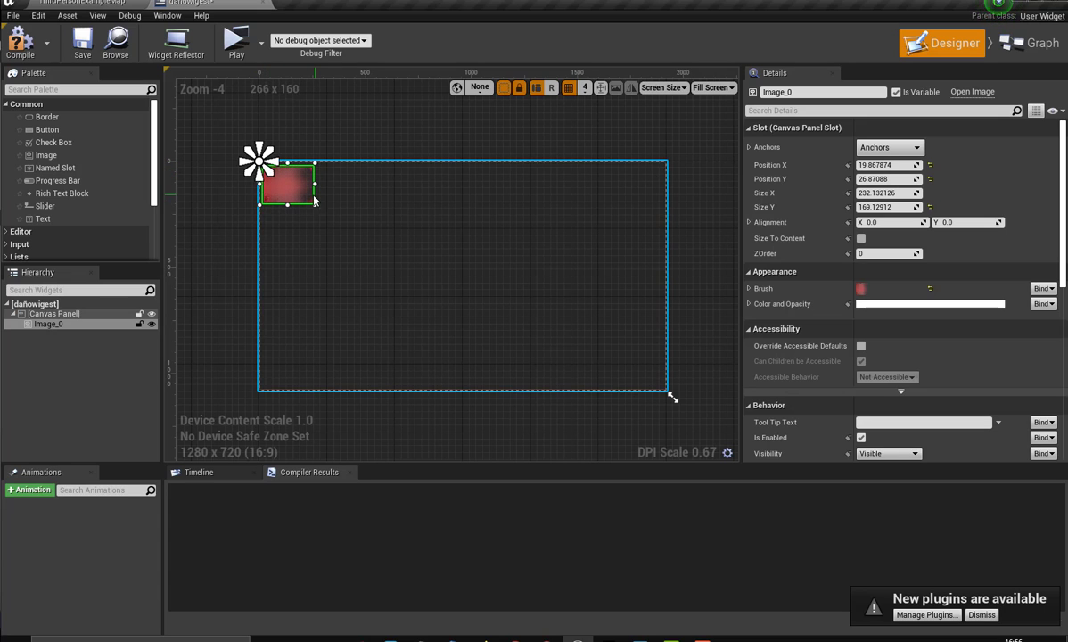
pyautogui.click(322, 216)
pyautogui.click(271, 172)
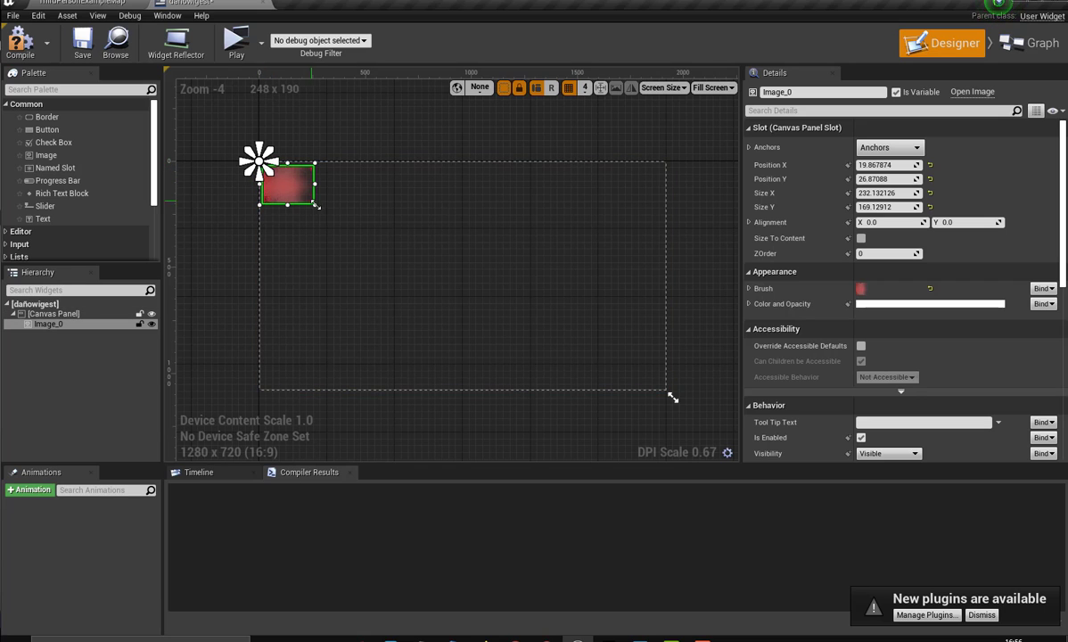
pyautogui.moveTo(313, 204); pyautogui.dragTo(671, 397)
pyautogui.moveTo(463, 164); pyautogui.dragTo(461, 158)
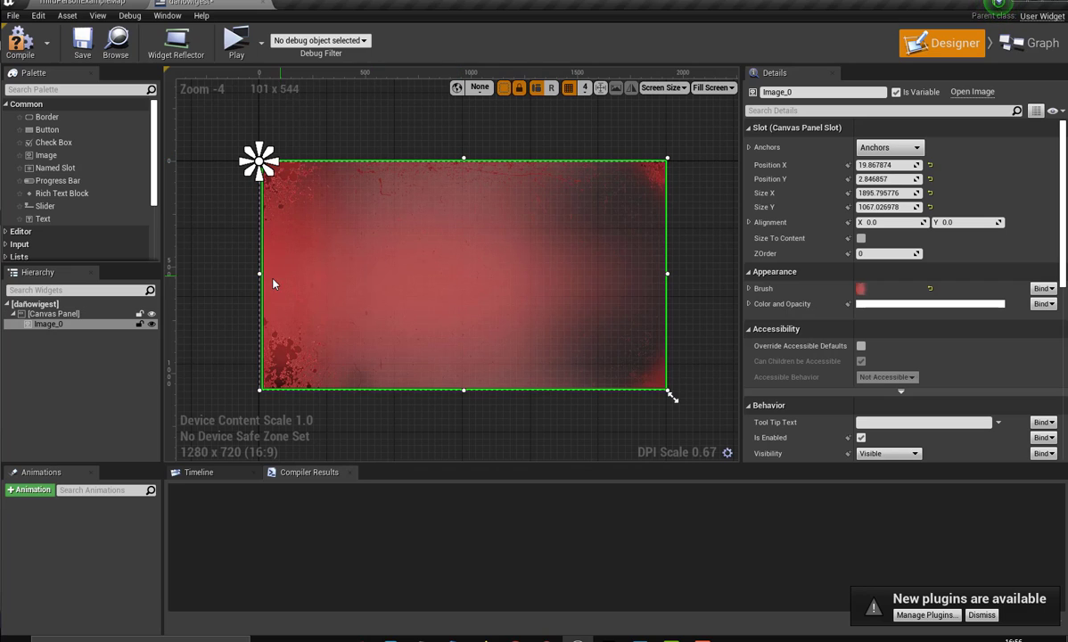
pyautogui.moveTo(259, 274); pyautogui.dragTo(256, 273)
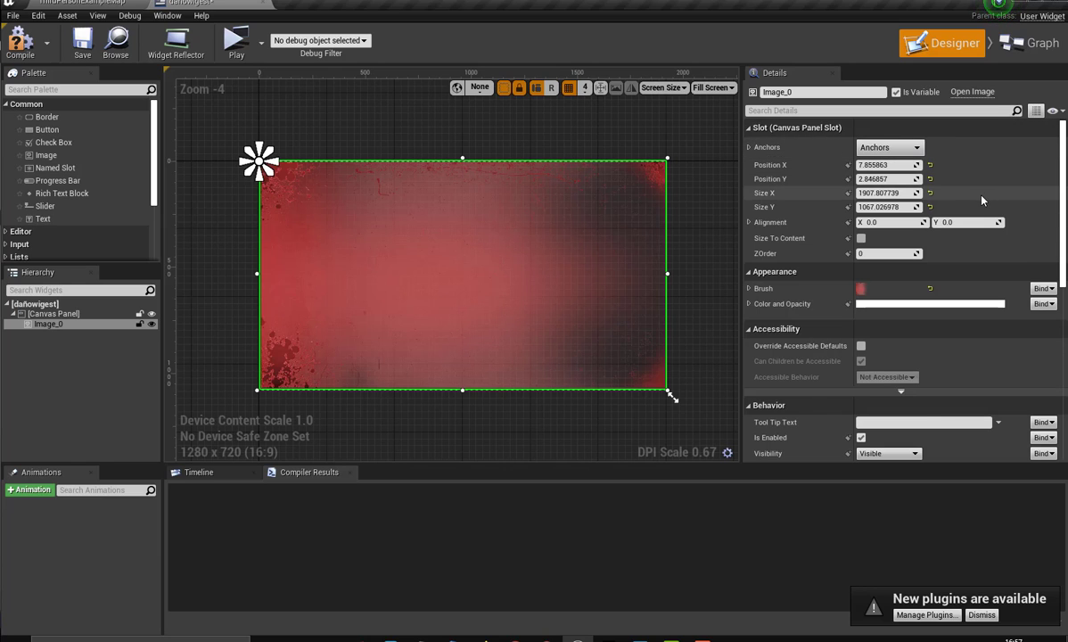
# Anchor the blood image with the full-screen stretch preset.
pyautogui.click(905, 150)
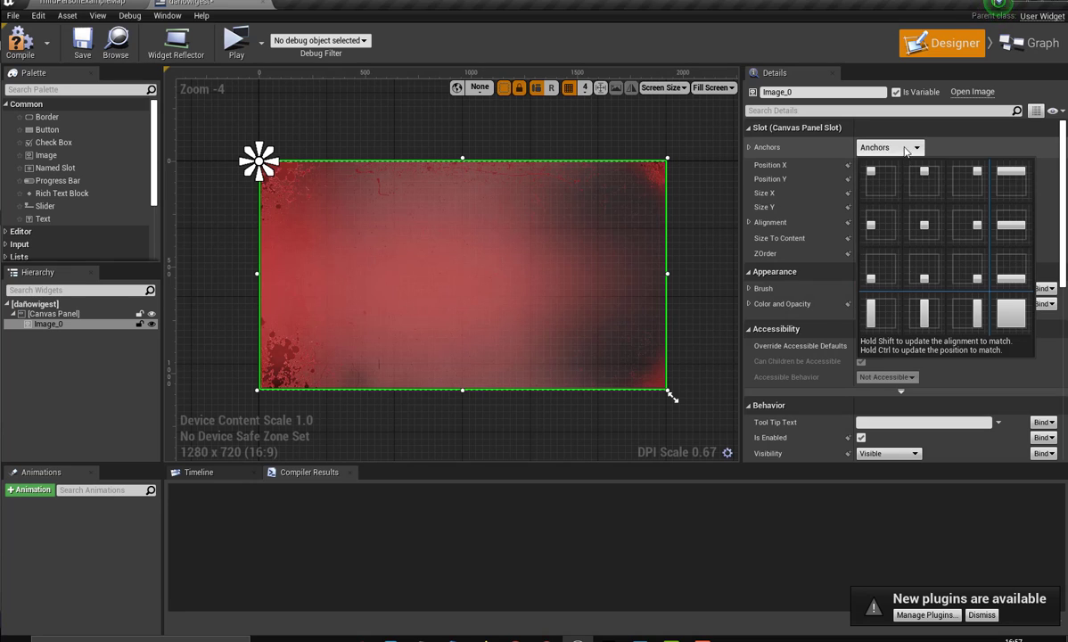
pyautogui.click(1011, 308)
pyautogui.scroll(-2, 432, 436)
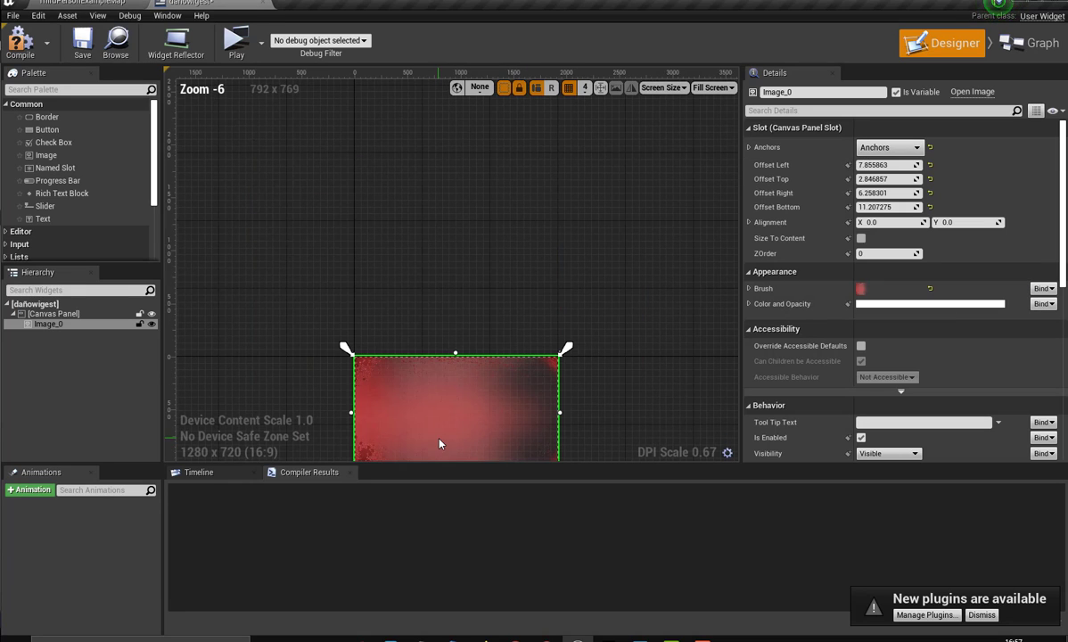
pyautogui.moveTo(442, 260); pyautogui.dragTo(459, 214, button='right')
pyautogui.moveTo(473, 157); pyautogui.dragTo(419, 157, button='right')
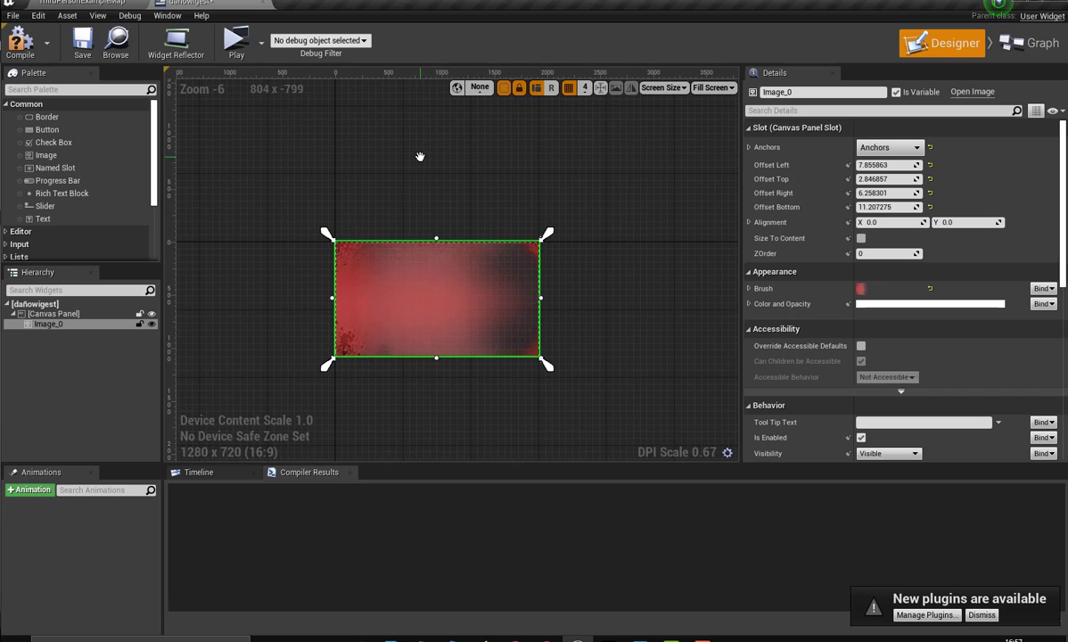
# Add an animation named NewAnimation, select it, and show its Timeline with the +Track list.
pyautogui.click(33, 491)
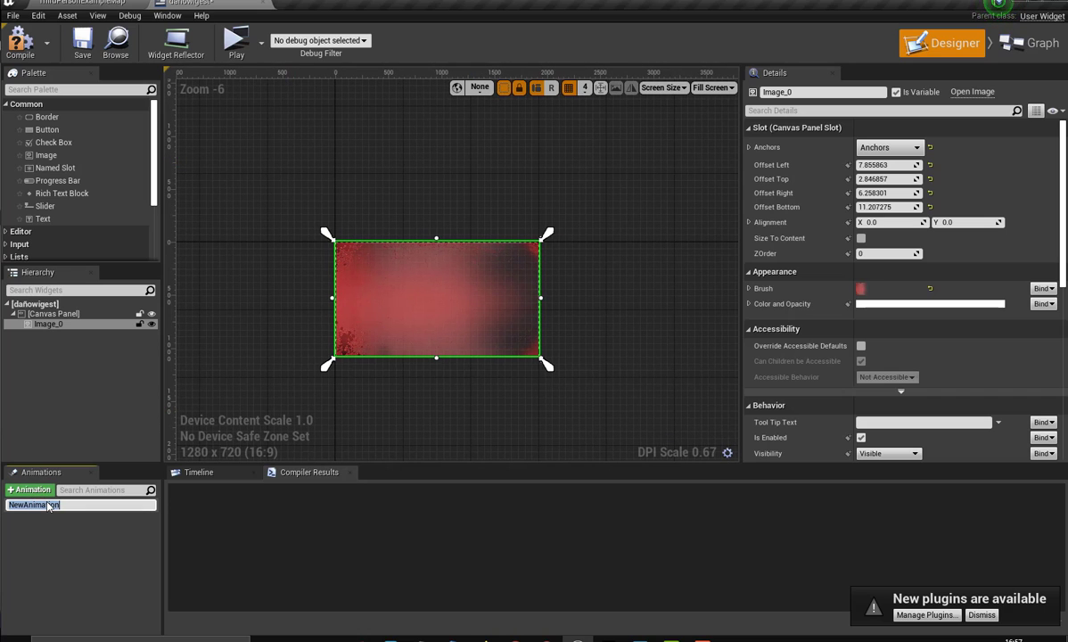
pyautogui.press('Return')
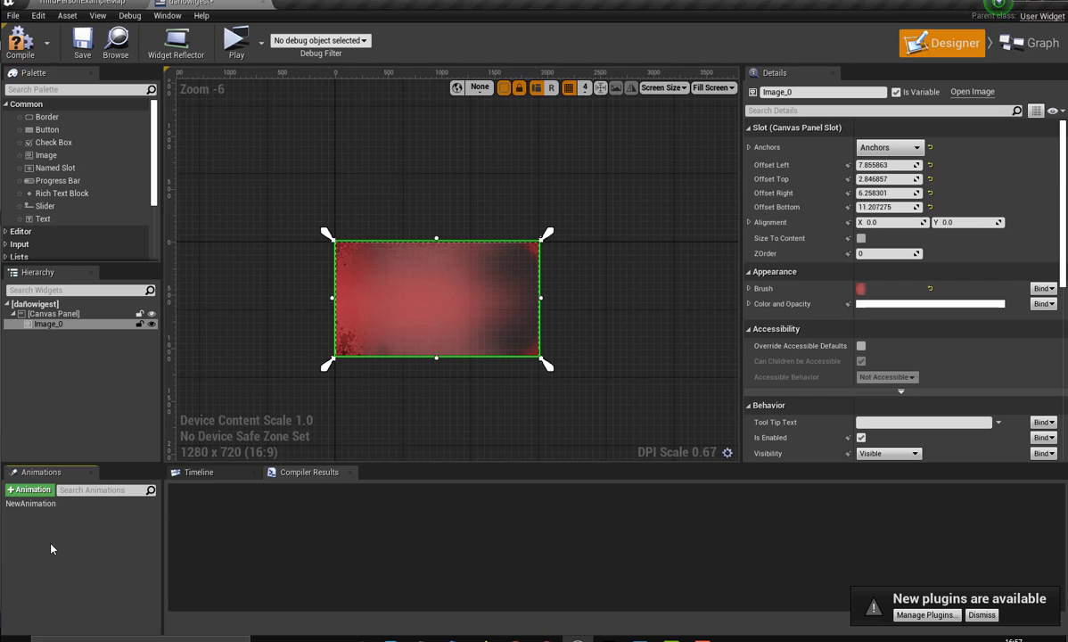
pyautogui.click(43, 506)
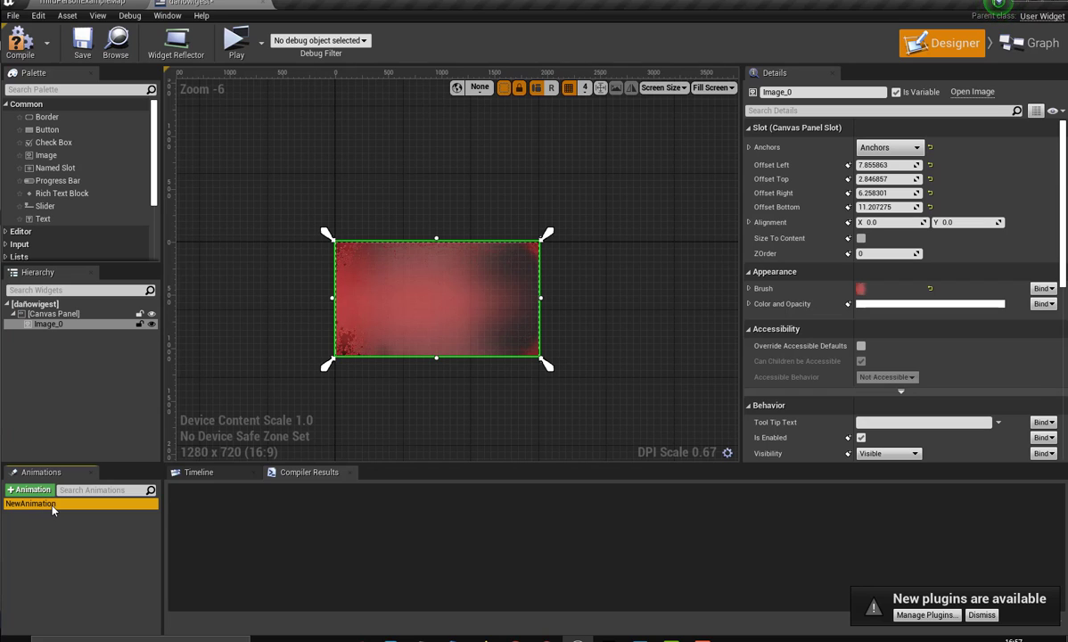
pyautogui.click(201, 473)
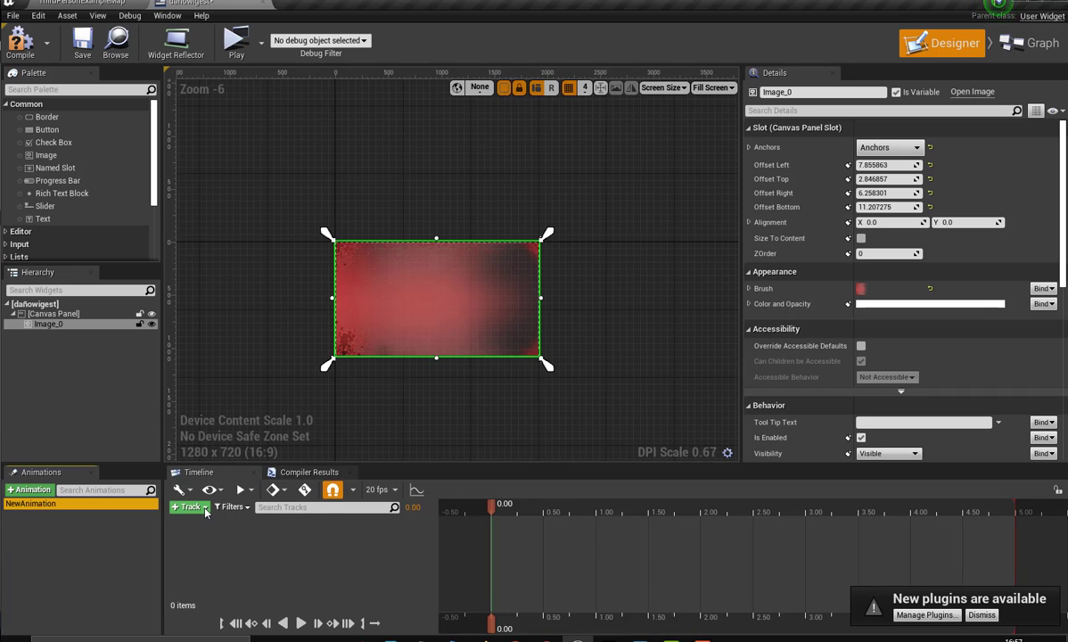
pyautogui.click(205, 507)
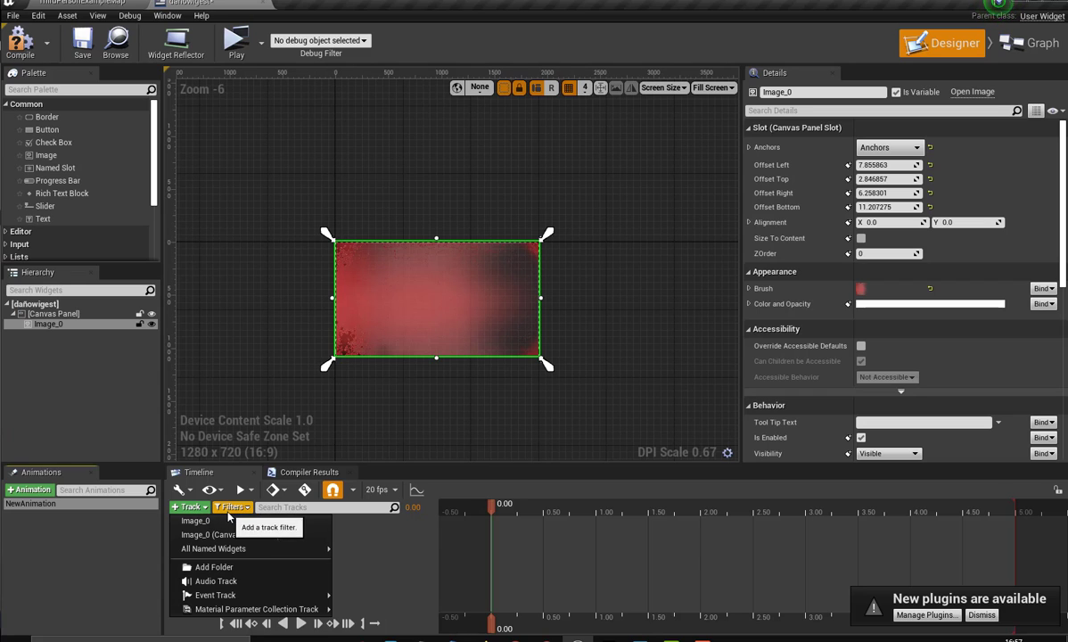
pyautogui.moveTo(224, 553)
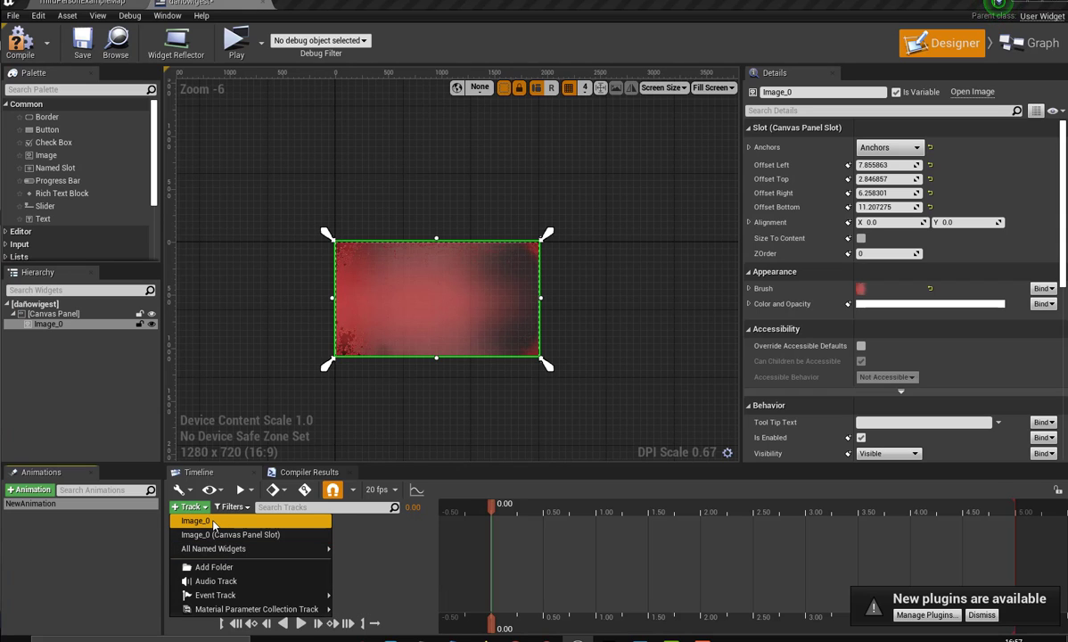
# Close the +Track list unused and scroll Details to Image_0's Render Opacity (1.0).
pyautogui.click(376, 527)
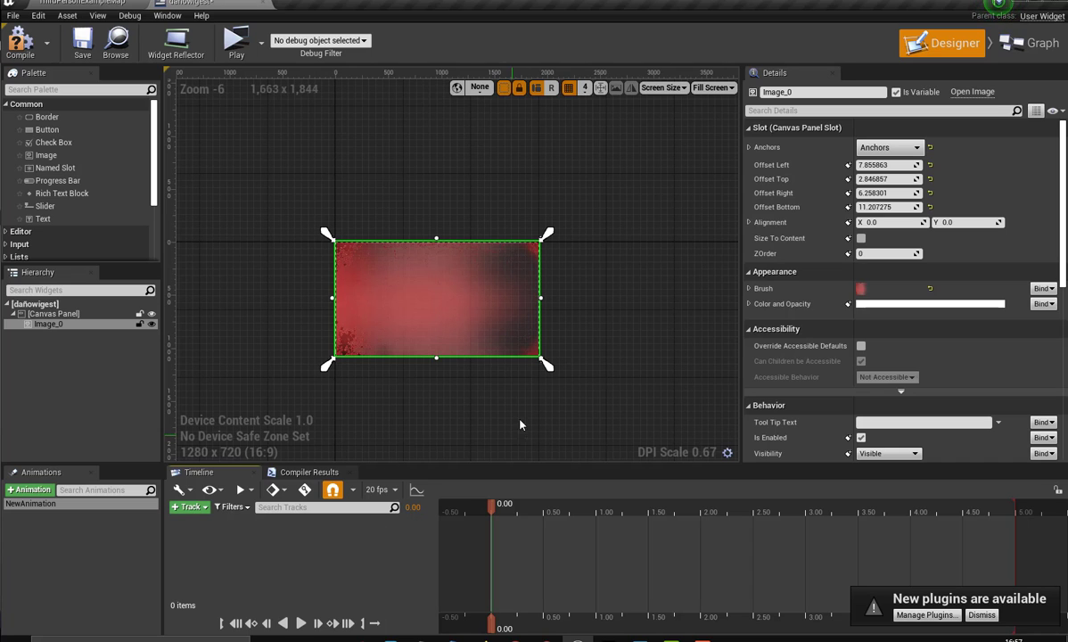
pyautogui.scroll(-5, 802, 337)
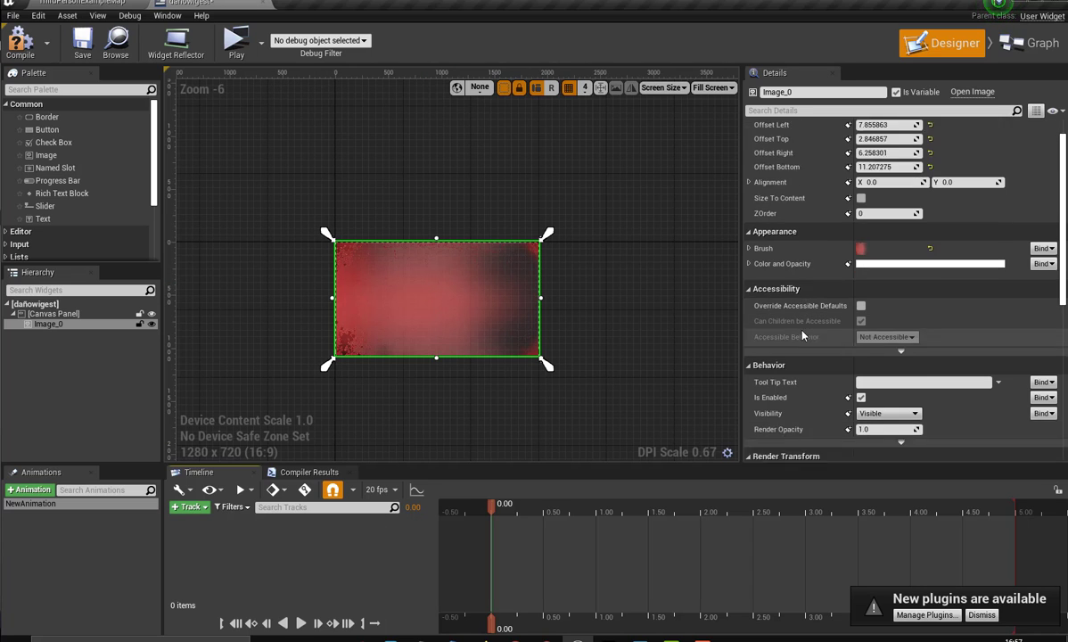
pyautogui.scroll(-3, 802, 334)
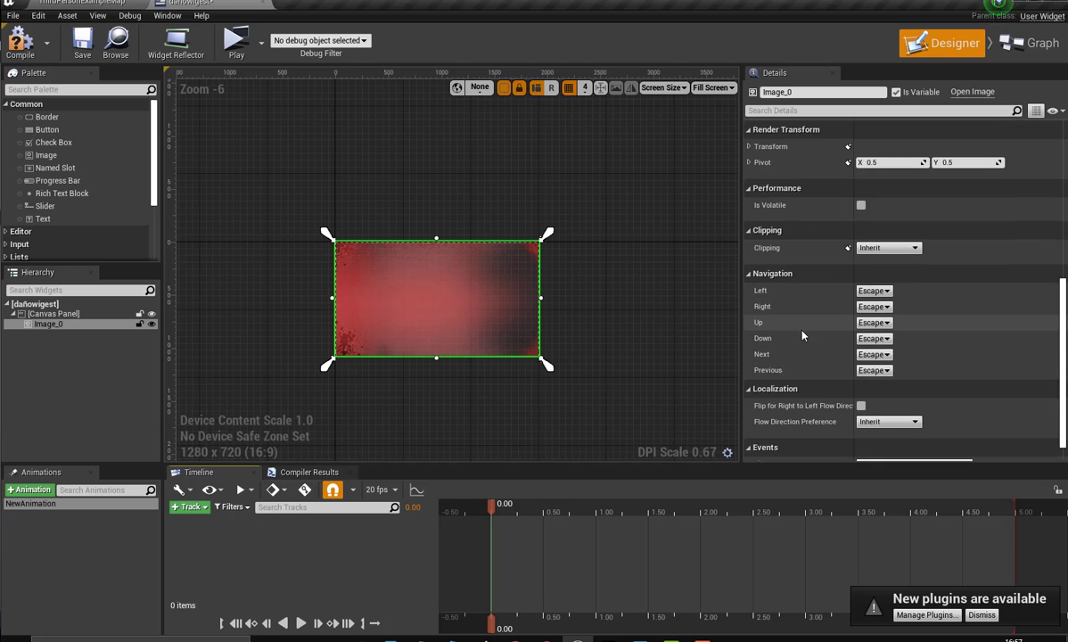
pyautogui.scroll(-1, 809, 358)
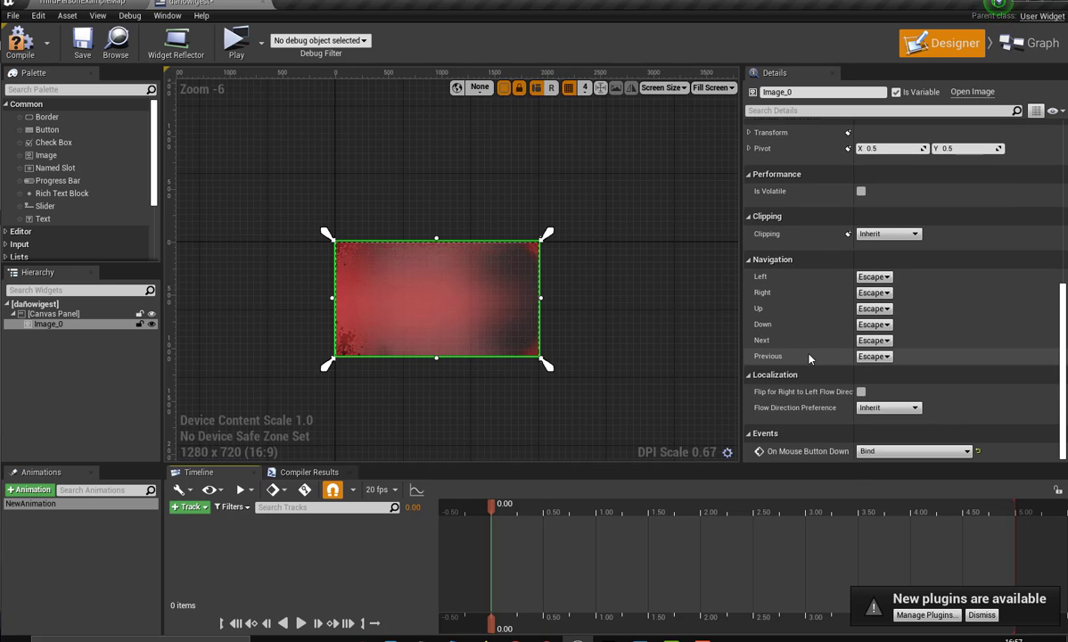
pyautogui.scroll(2, 809, 358)
pyautogui.scroll(1, 810, 358)
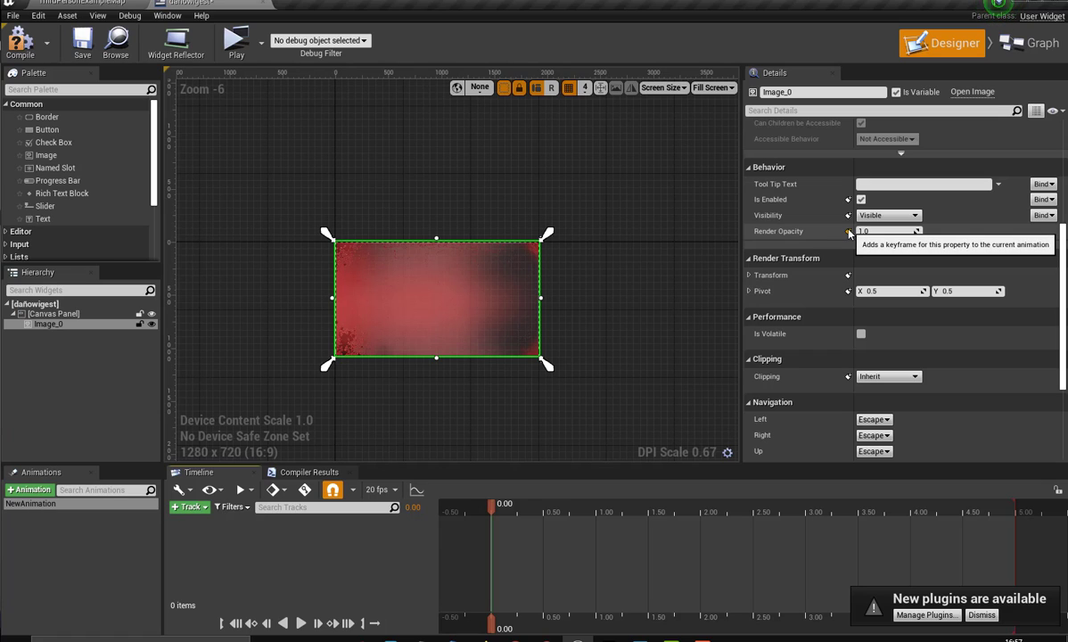
# Set Image_0's Render Opacity to 0.0 and keyframe it at time 0.00.
pyautogui.click(863, 231)
pyautogui.write('0')
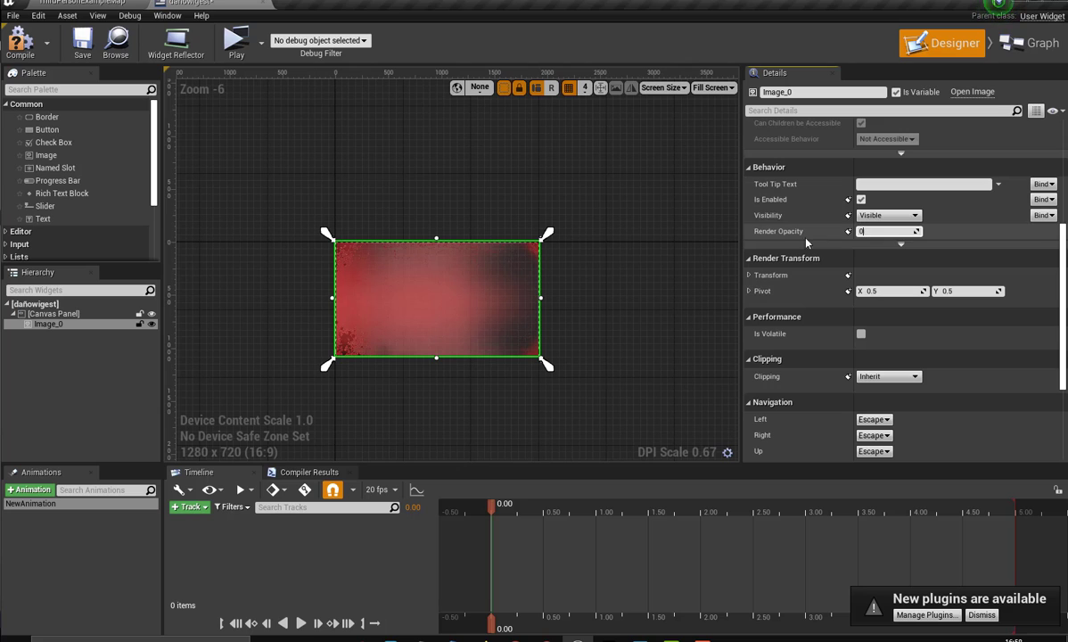
pyautogui.press('Return')
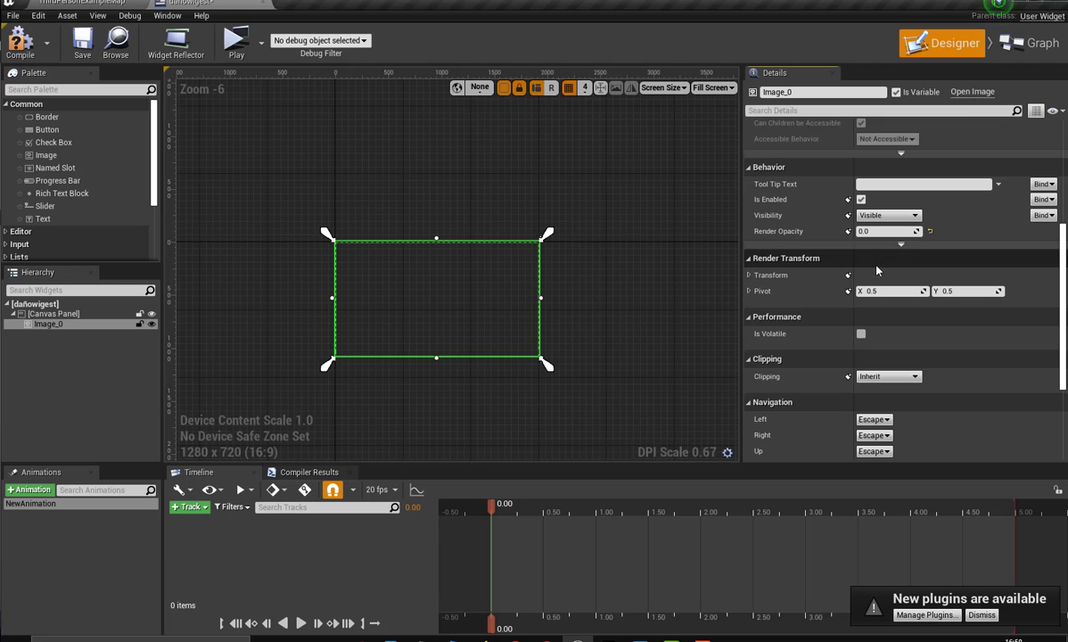
pyautogui.click(848, 232)
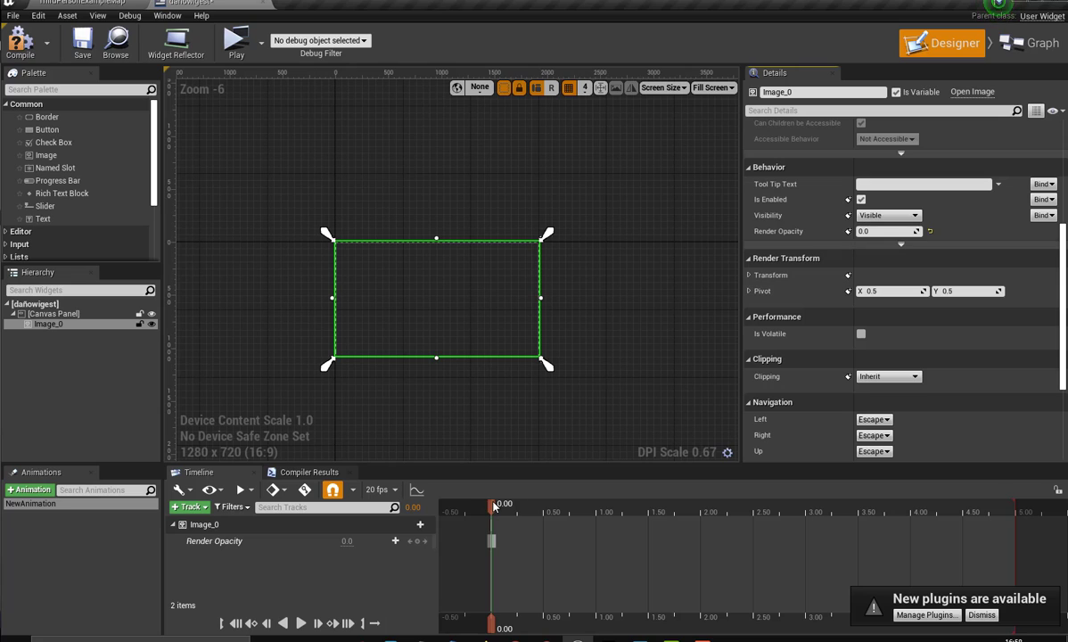
pyautogui.moveTo(494, 505); pyautogui.dragTo(510, 508)
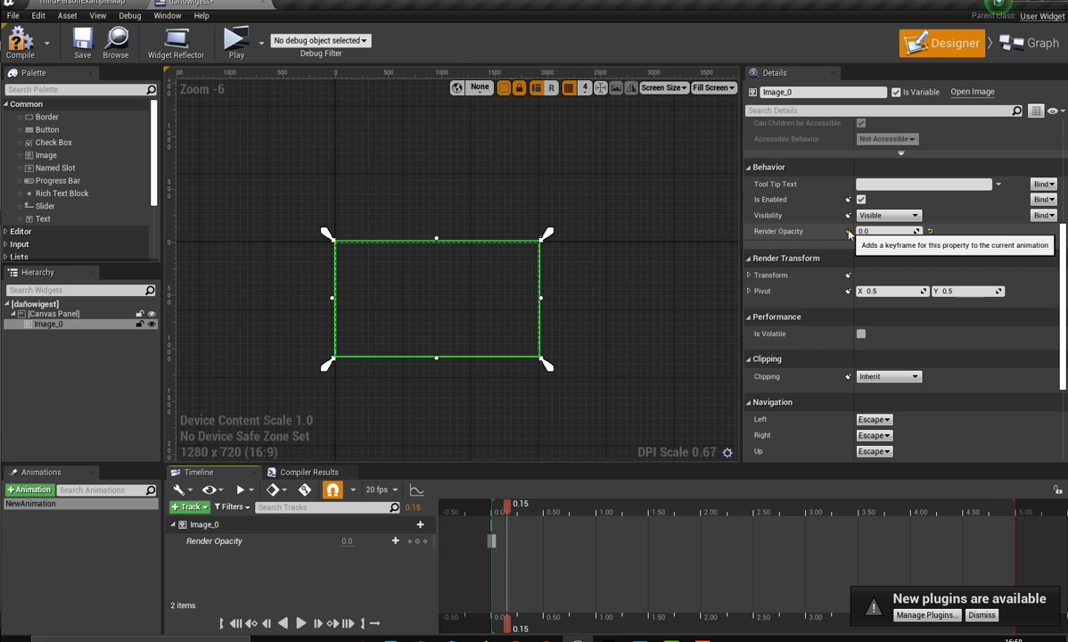
# Key Render Opacity 0.2 at 0.15 seconds, deleting the premature key first.
pyautogui.click(849, 232)
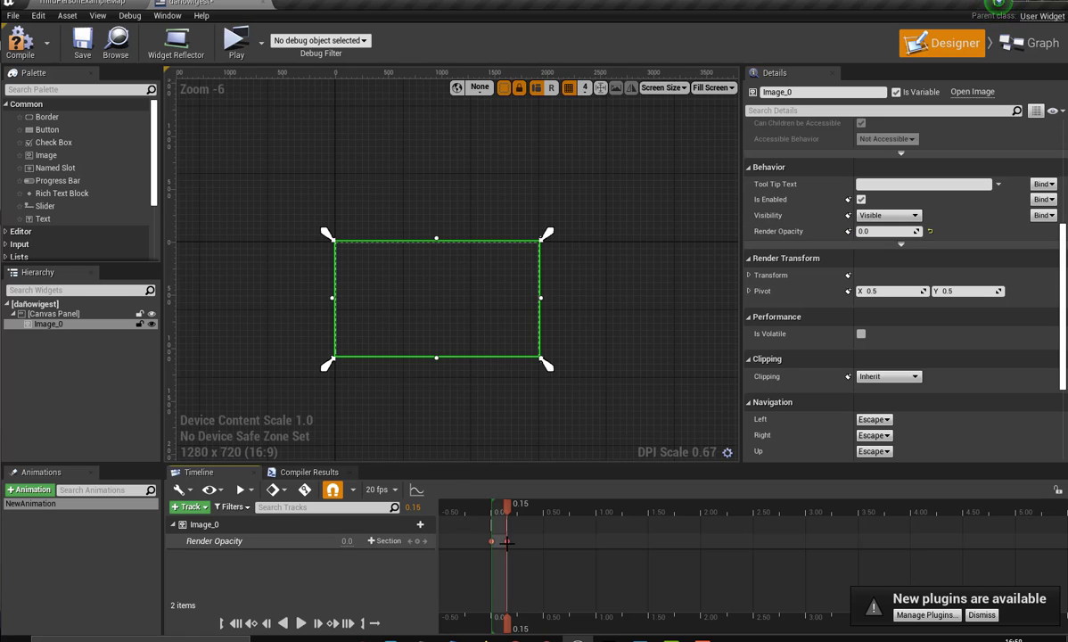
pyautogui.rightClick(506, 542)
pyautogui.click(529, 538)
pyautogui.click(866, 231)
pyautogui.write('0.2')
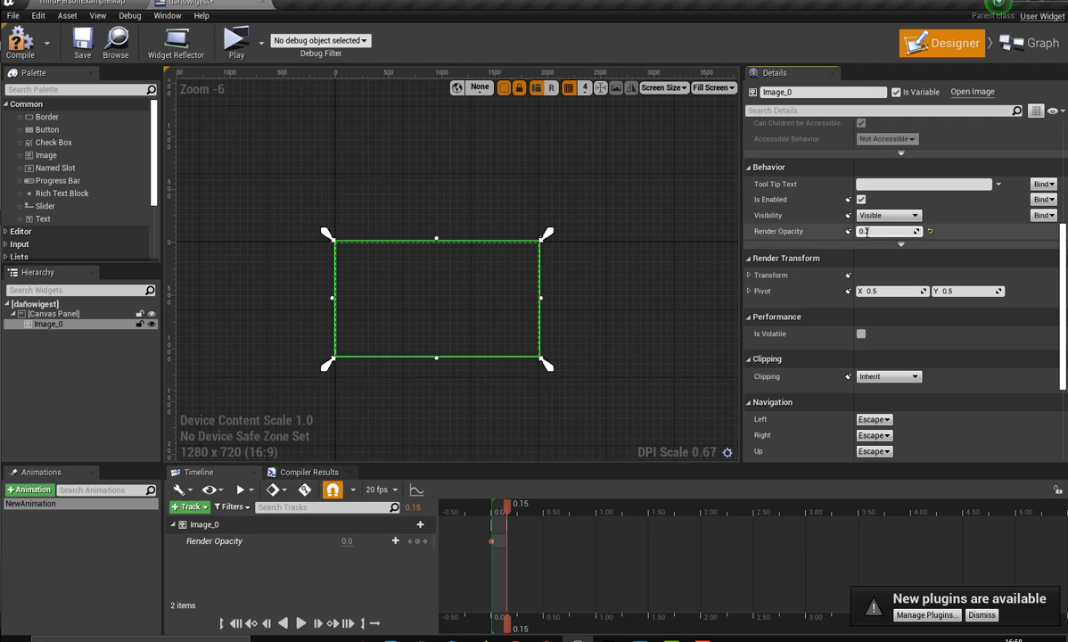
pyautogui.press('Return')
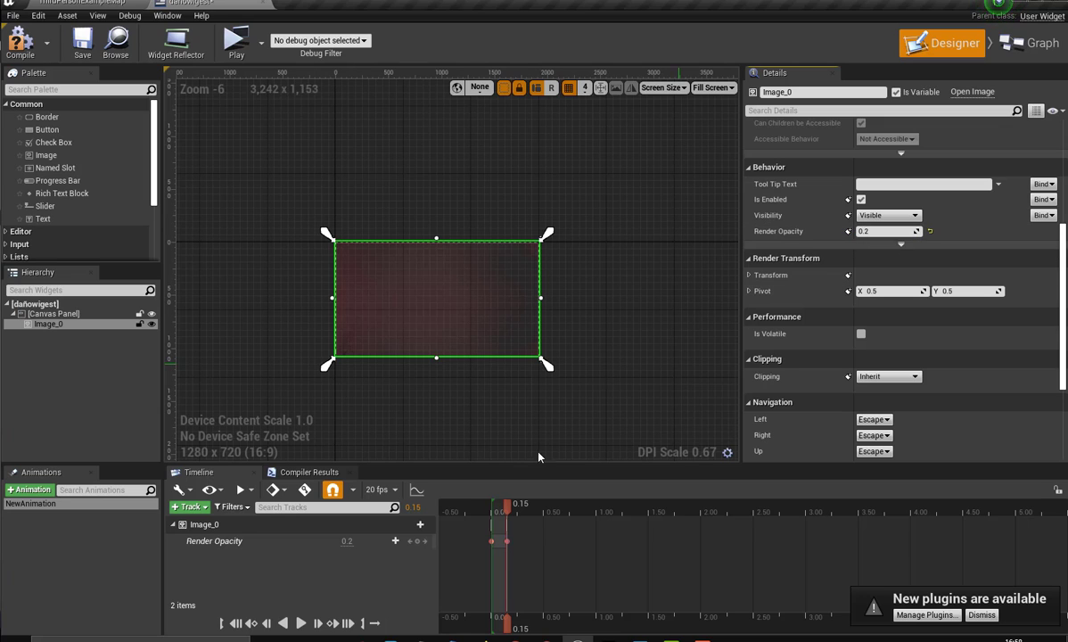
pyautogui.moveTo(507, 509); pyautogui.dragTo(525, 513)
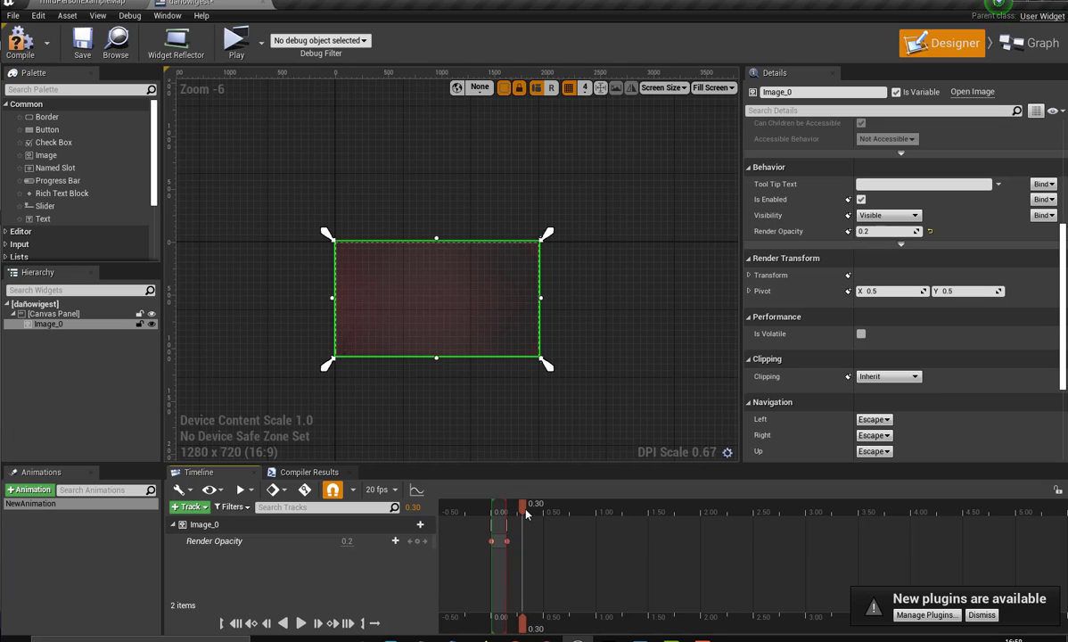
# Keyframe Render Opacity 0.6 at about 0.35 seconds.
pyautogui.moveTo(525, 514); pyautogui.dragTo(528, 514)
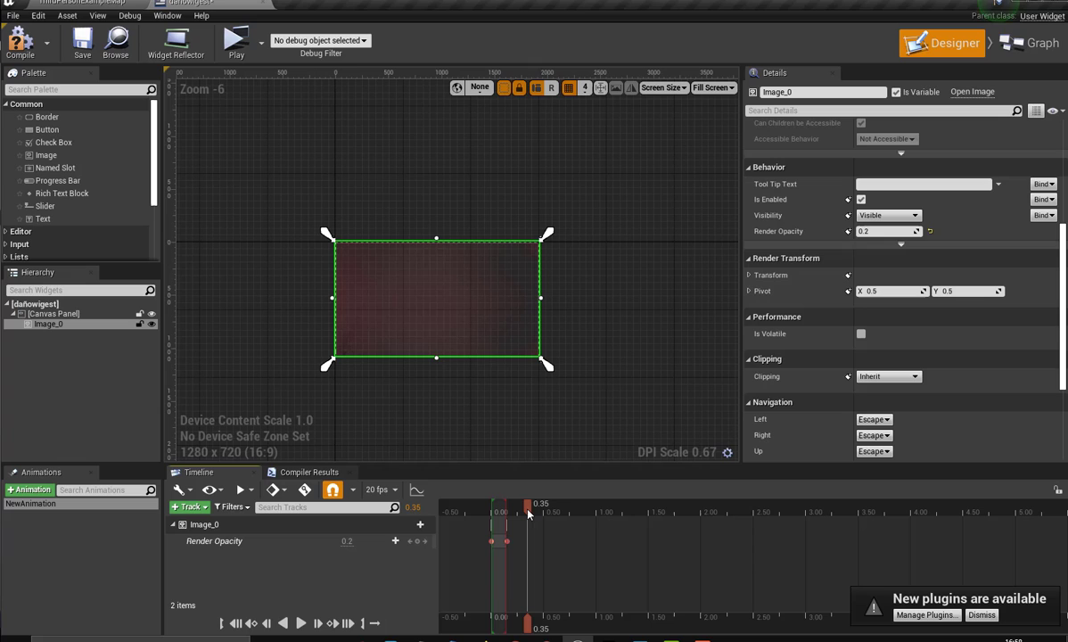
pyautogui.click(882, 231)
pyautogui.click(874, 231)
pyautogui.write('0.6')
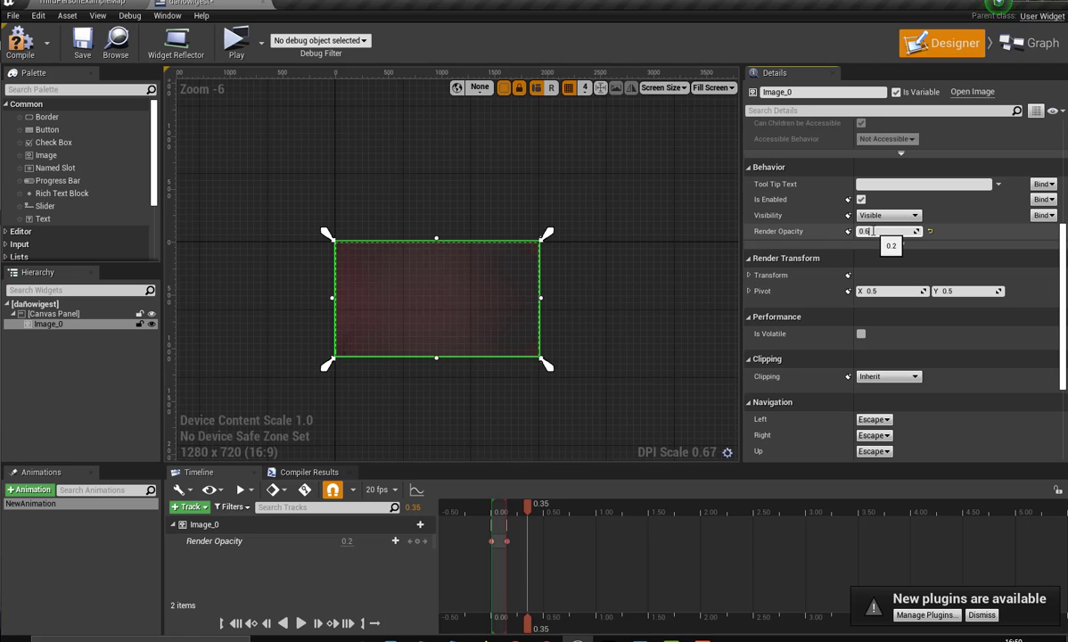
pyautogui.press('Return')
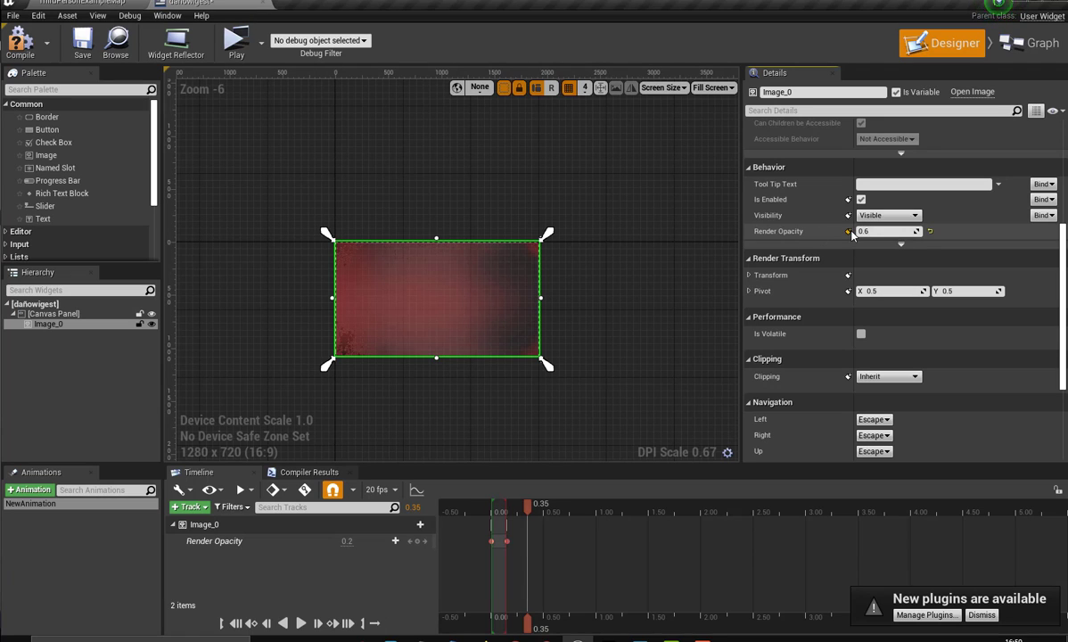
pyautogui.click(848, 232)
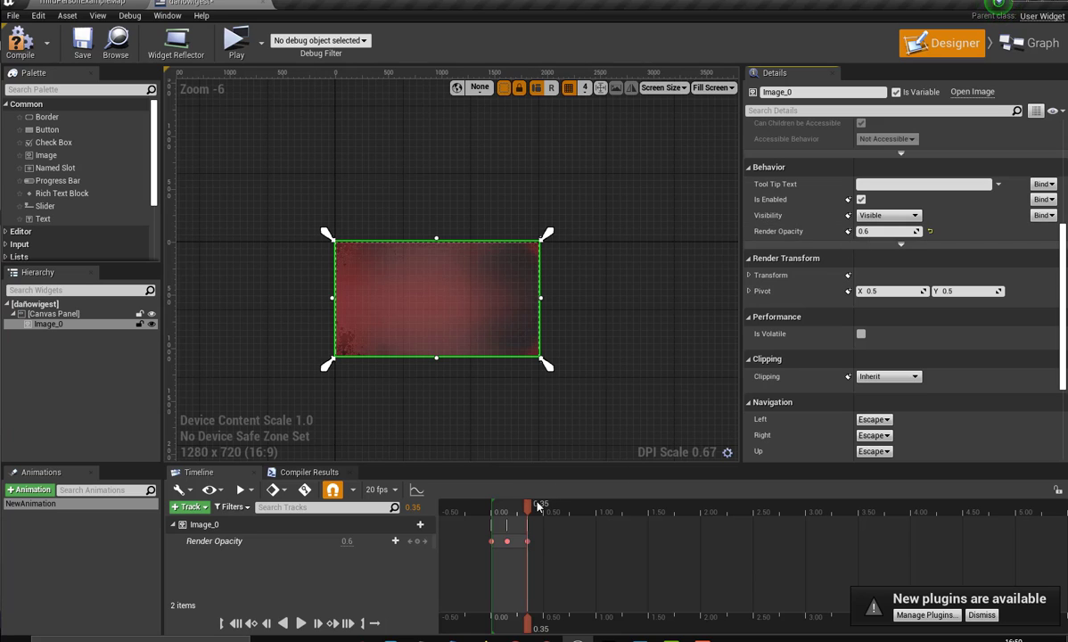
# Keyframe Render Opacity 1.0 at 0.50 seconds.
pyautogui.moveTo(527, 508); pyautogui.dragTo(544, 509)
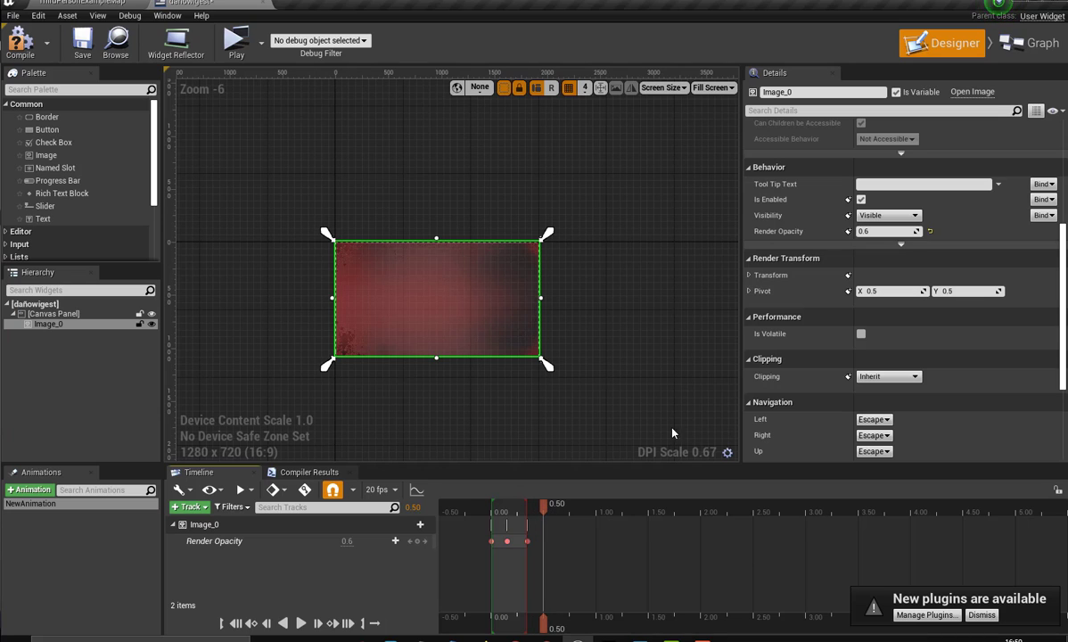
pyautogui.click(866, 232)
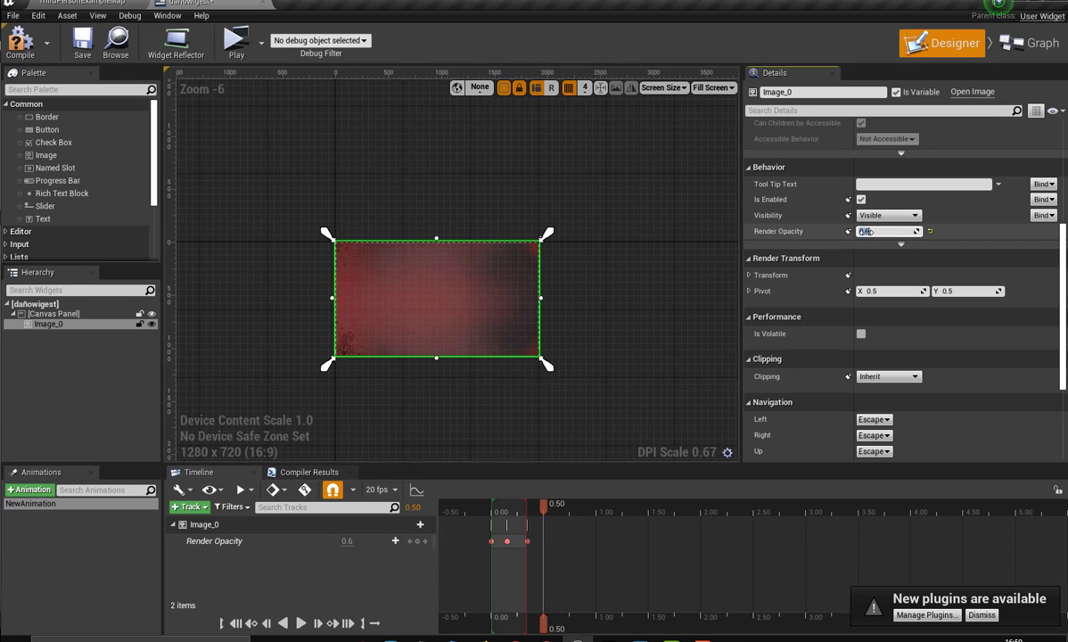
pyautogui.write('1')
pyautogui.press('Return')
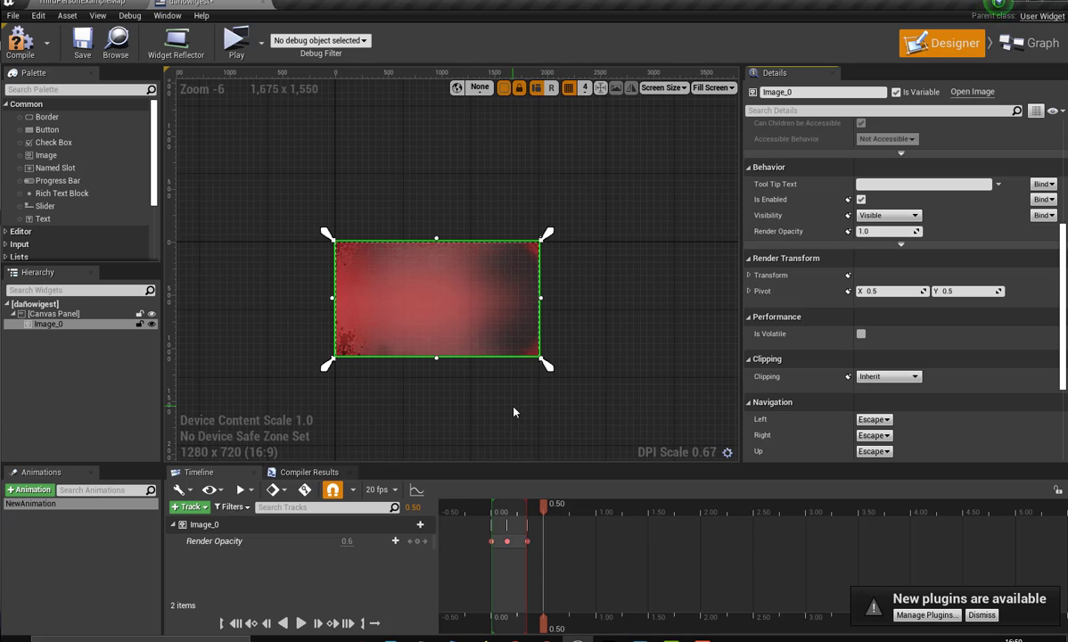
pyautogui.click(847, 231)
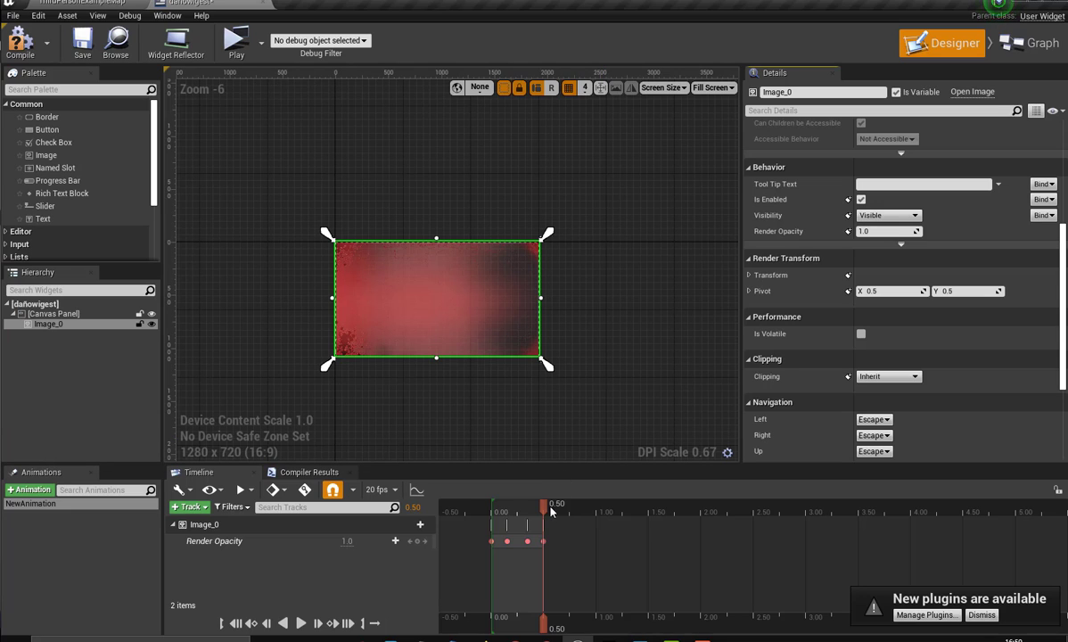
pyautogui.moveTo(543, 508); pyautogui.dragTo(553, 508)
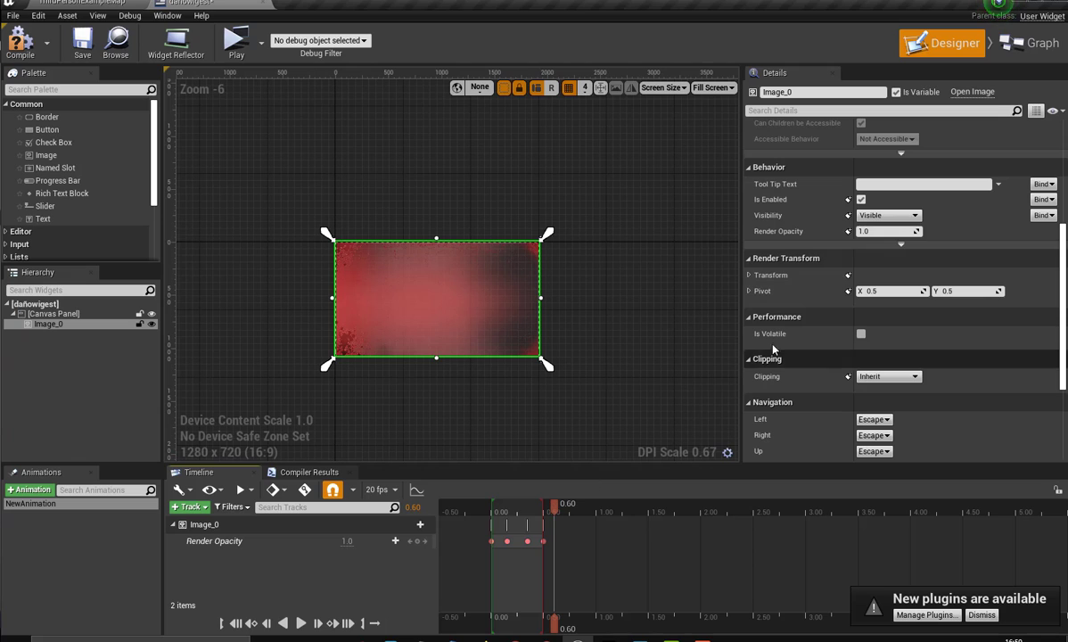
# Key the image's Render Opacity to 0.0 at 0.60 s, then switch to the widget's Graph view.
pyautogui.click(863, 231)
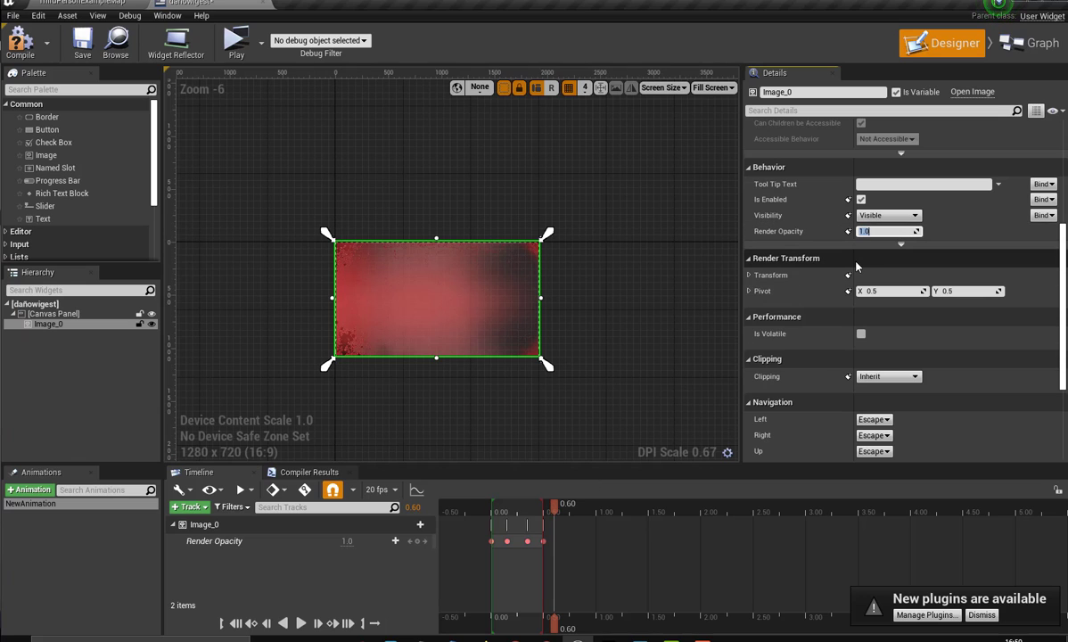
pyautogui.write('0')
pyautogui.press('Return')
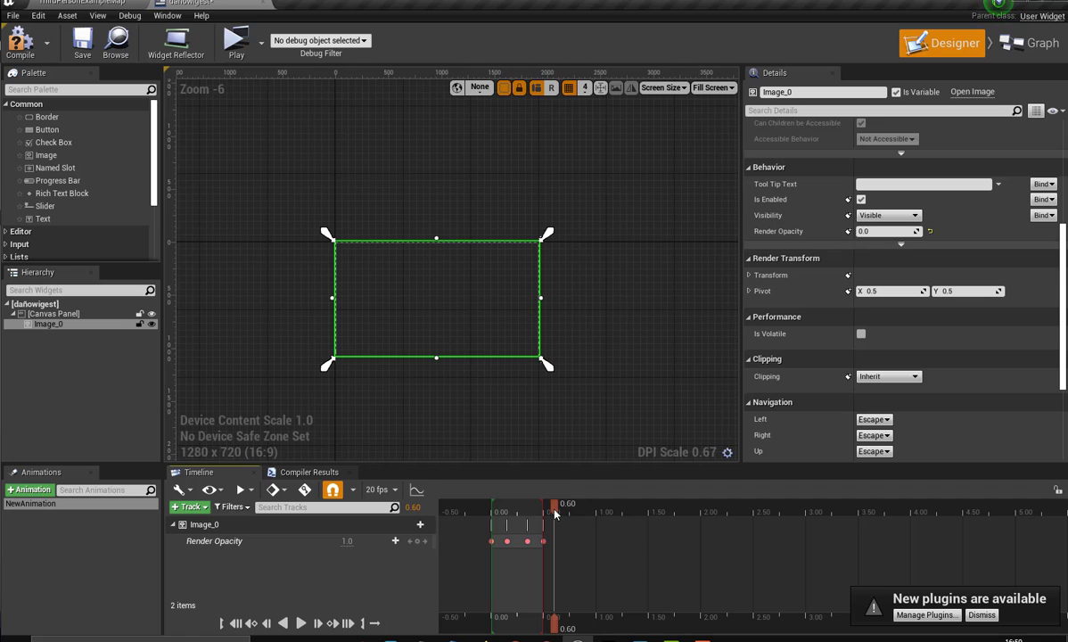
pyautogui.click(847, 291)
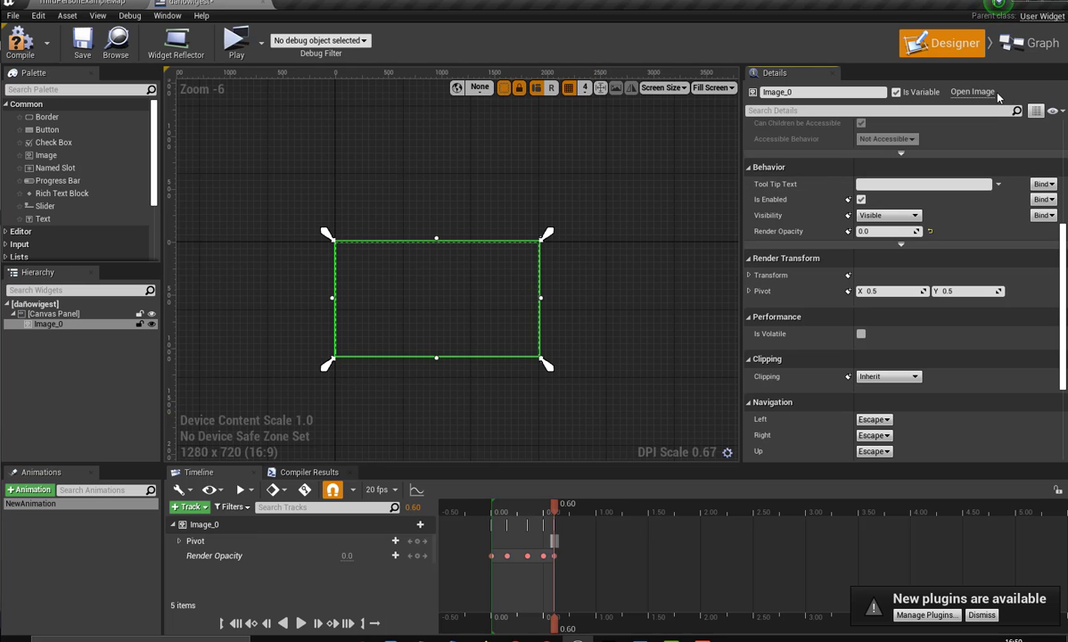
pyautogui.click(1040, 44)
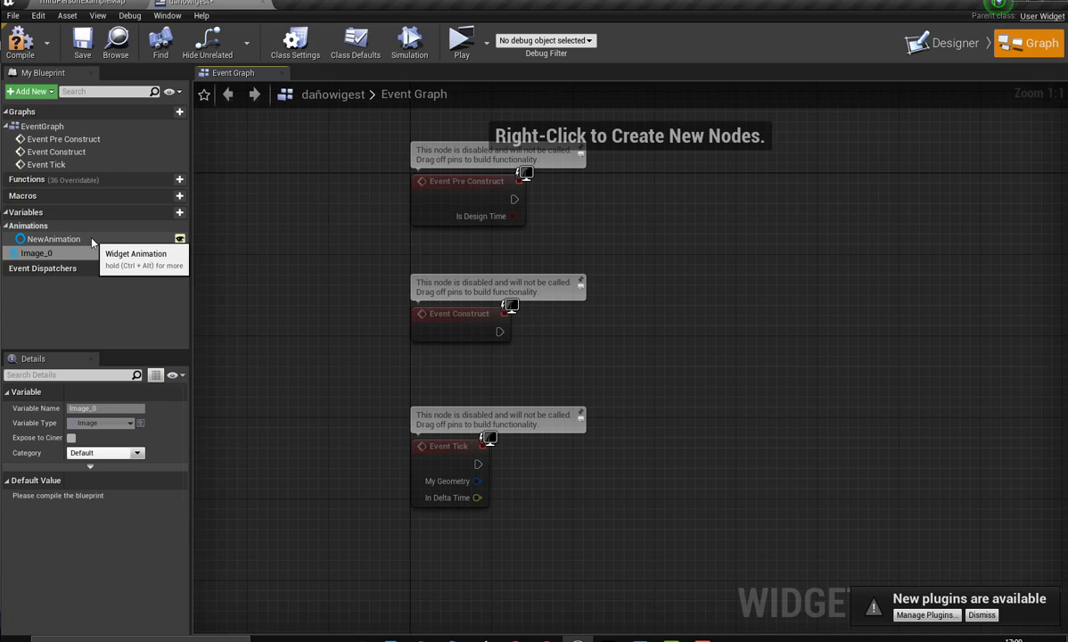
# Add a NewAnimation getter and a Play Animation node after Event Construct, with NewAnimation wired into In Animation.
pyautogui.moveTo(82, 241); pyautogui.dragTo(578, 332)
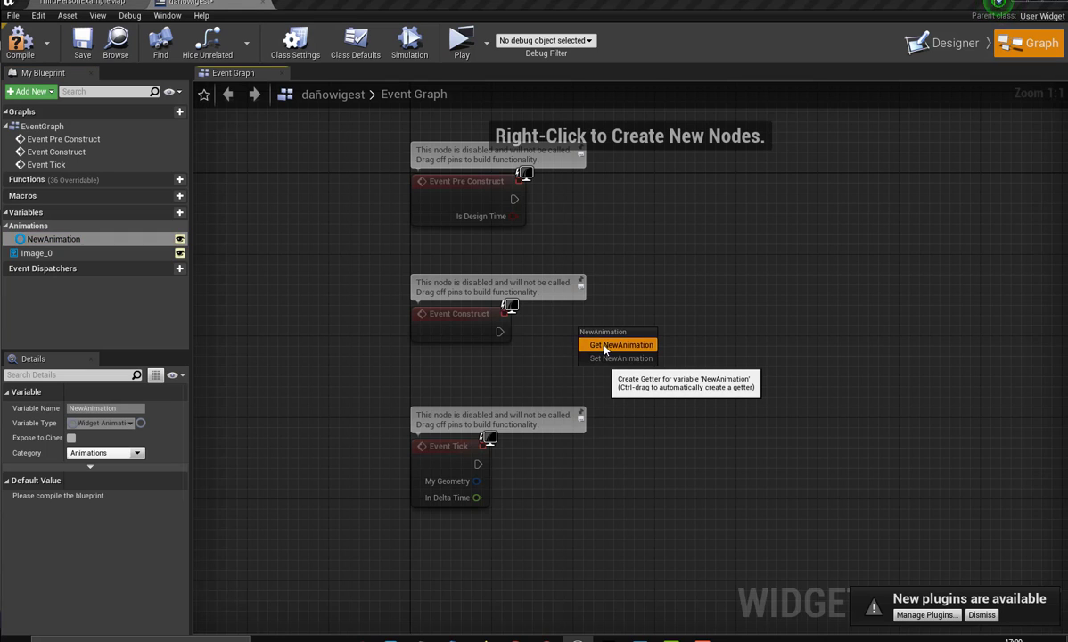
pyautogui.click(608, 344)
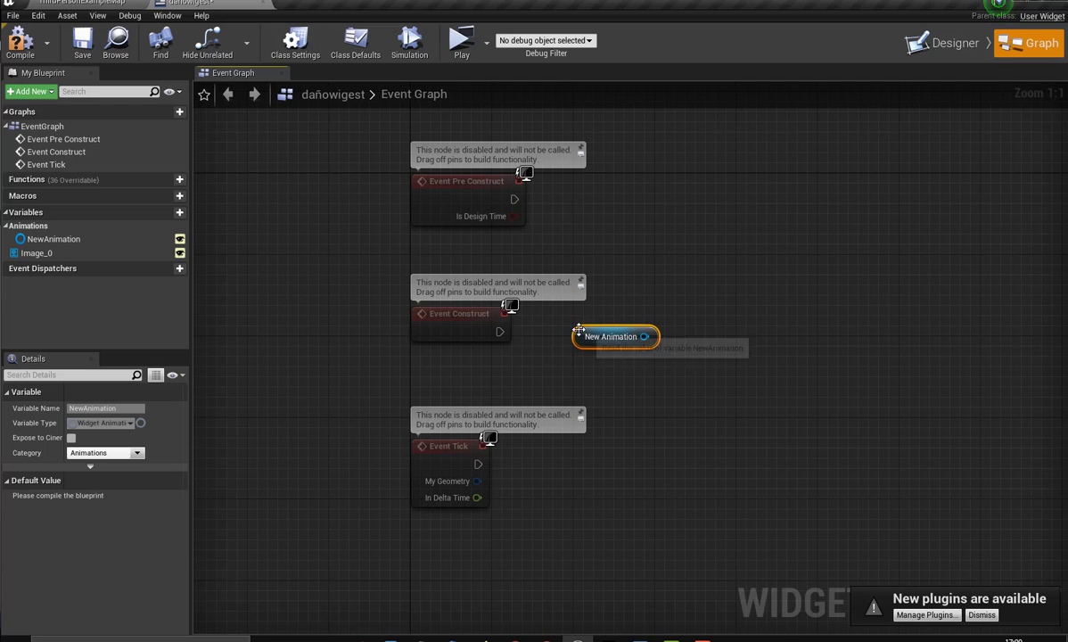
pyautogui.moveTo(582, 337); pyautogui.dragTo(460, 368)
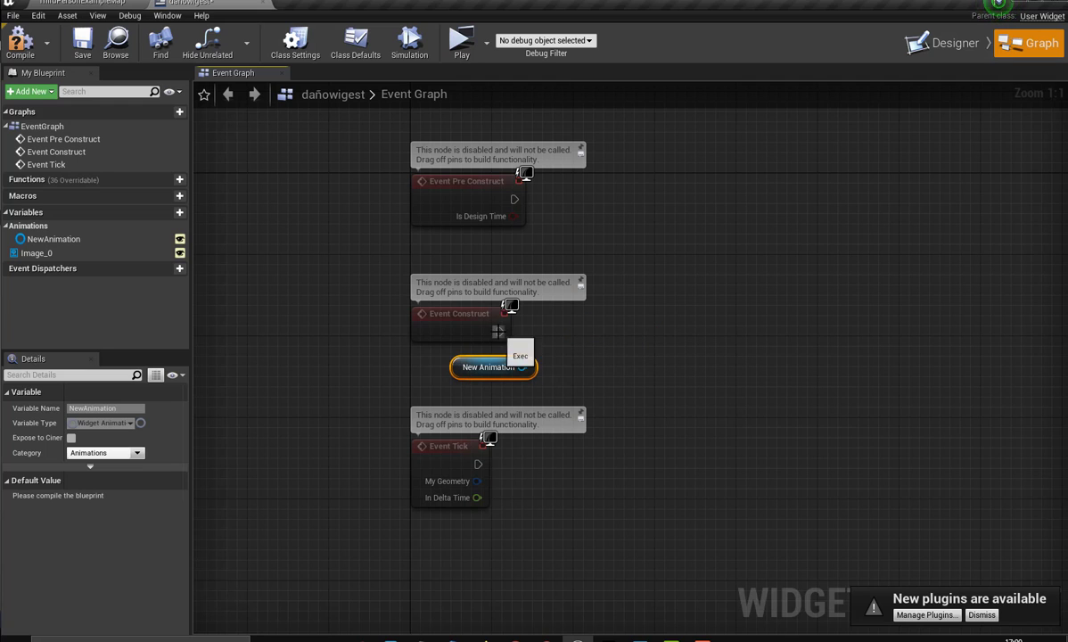
pyautogui.moveTo(499, 331); pyautogui.dragTo(573, 342)
pyautogui.write('play')
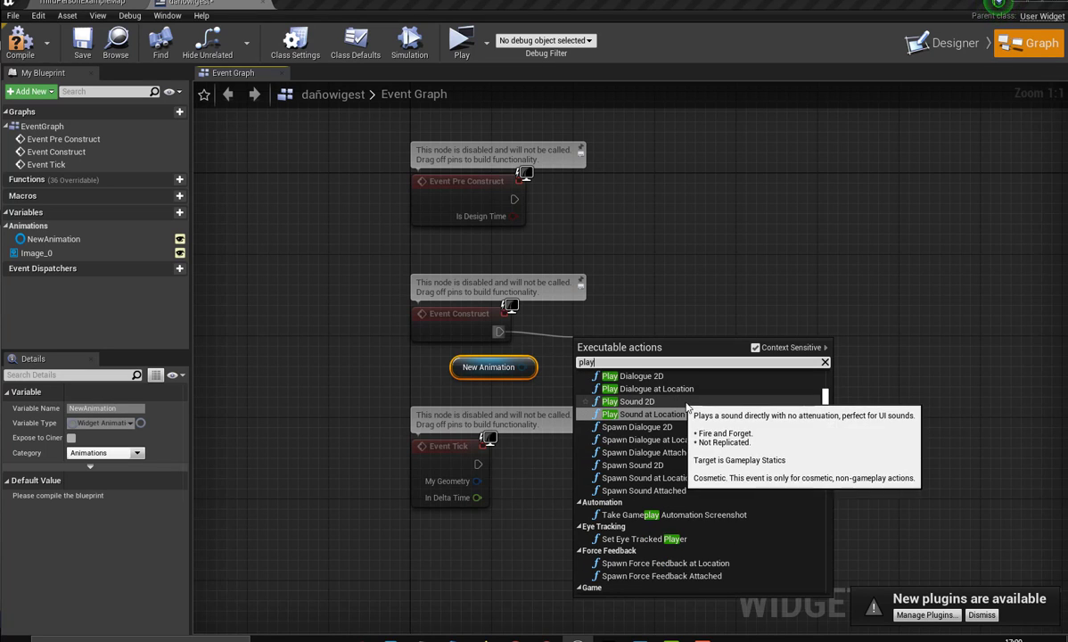
pyautogui.write('an')
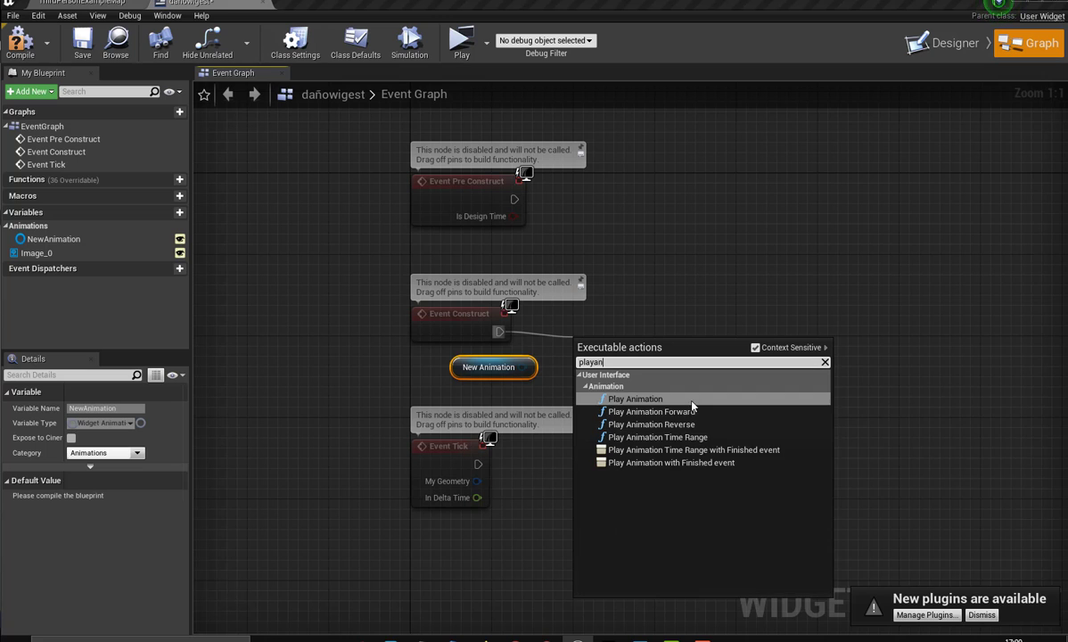
pyautogui.click(677, 399)
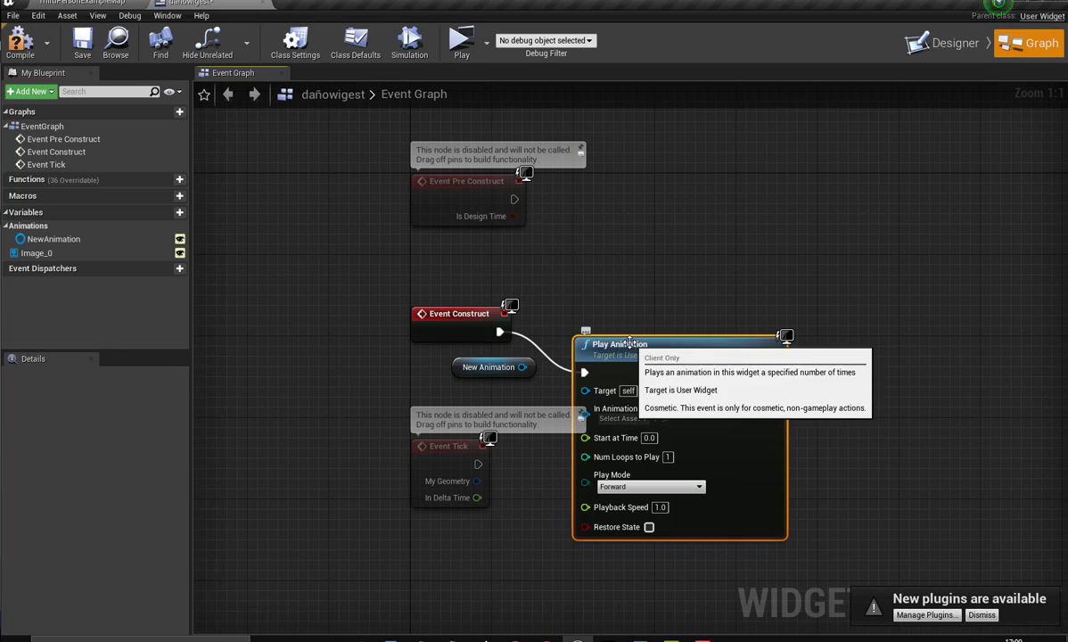
pyautogui.moveTo(629, 341); pyautogui.dragTo(640, 301)
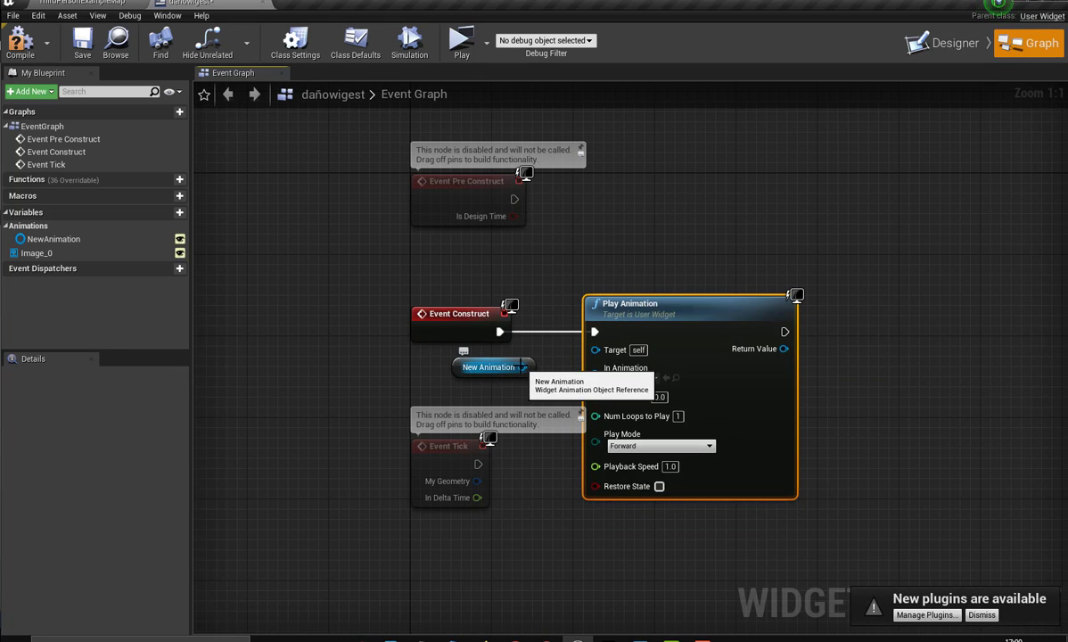
pyautogui.moveTo(522, 367); pyautogui.dragTo(595, 368)
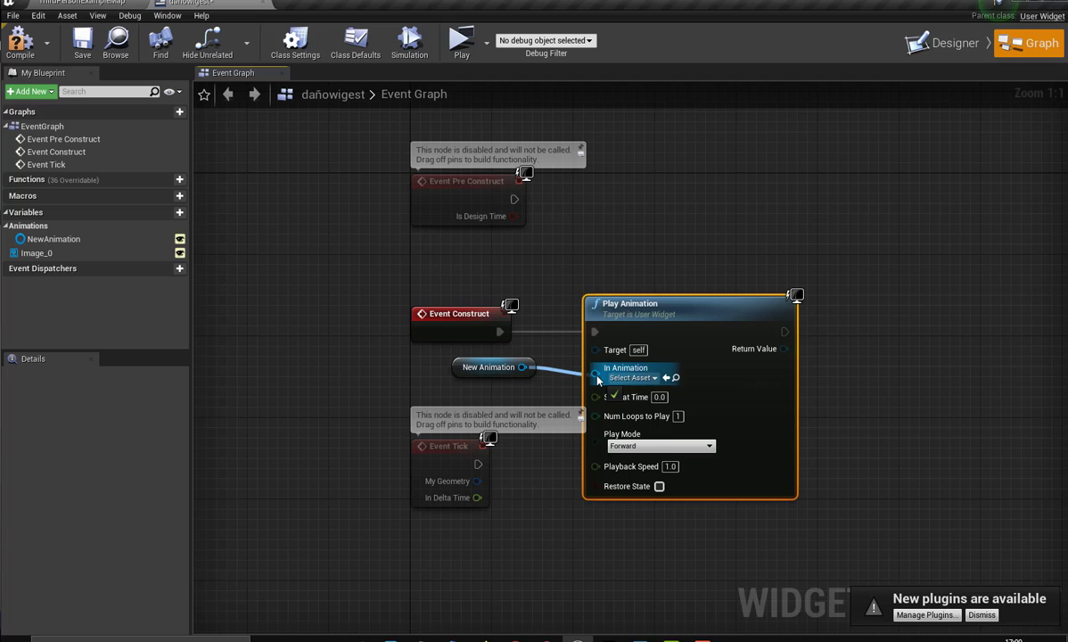
# Set Num Loops to Play to 2 and compile the widget blueprint.
pyautogui.click(681, 407)
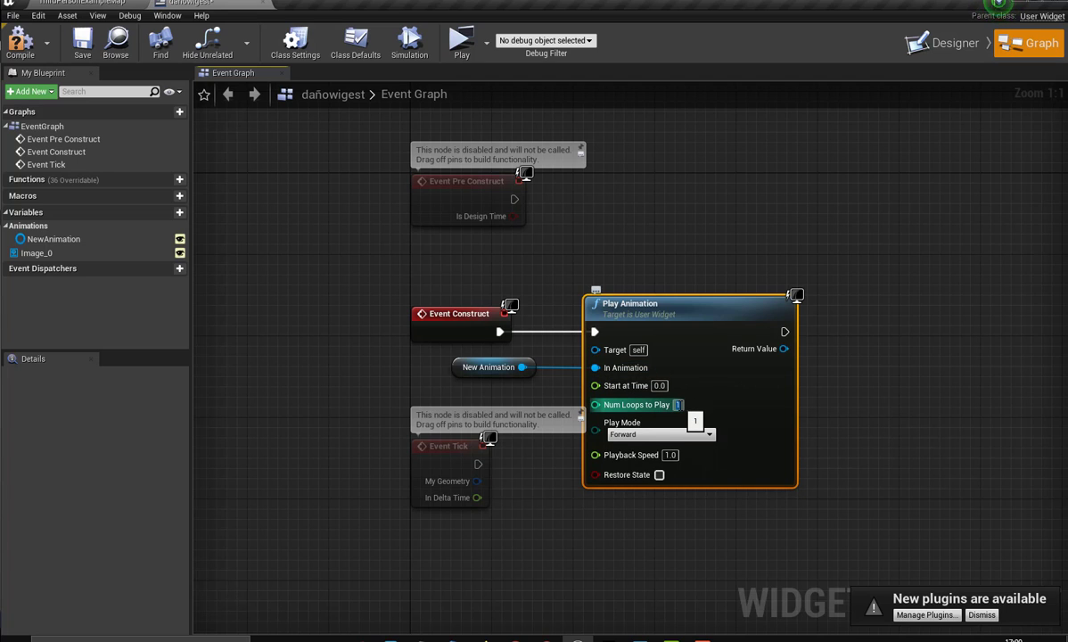
pyautogui.write('2')
pyautogui.press('Return')
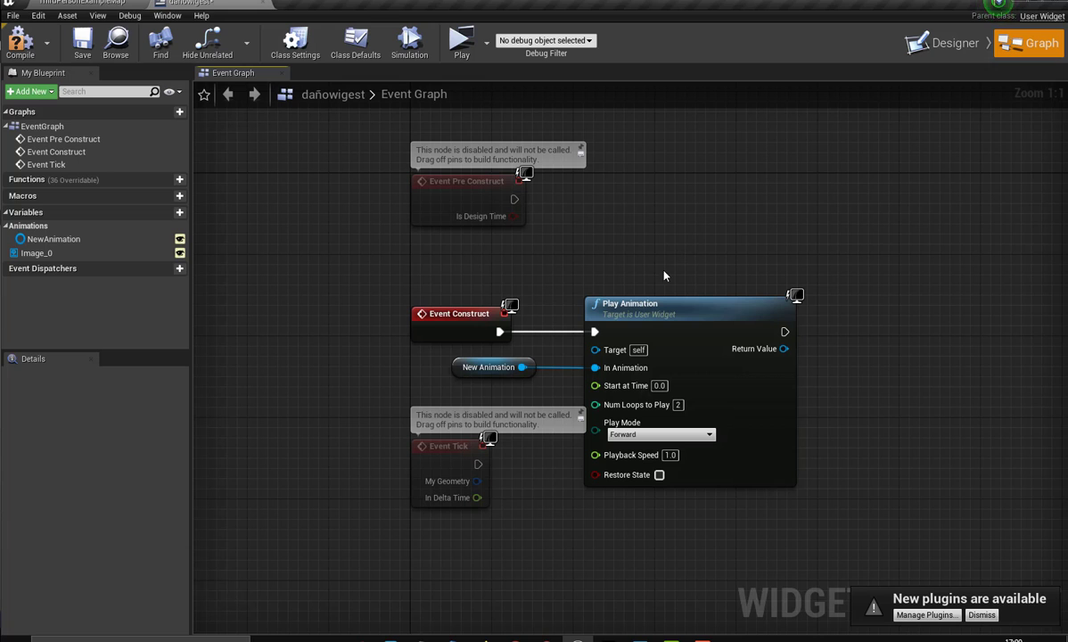
pyautogui.click(21, 49)
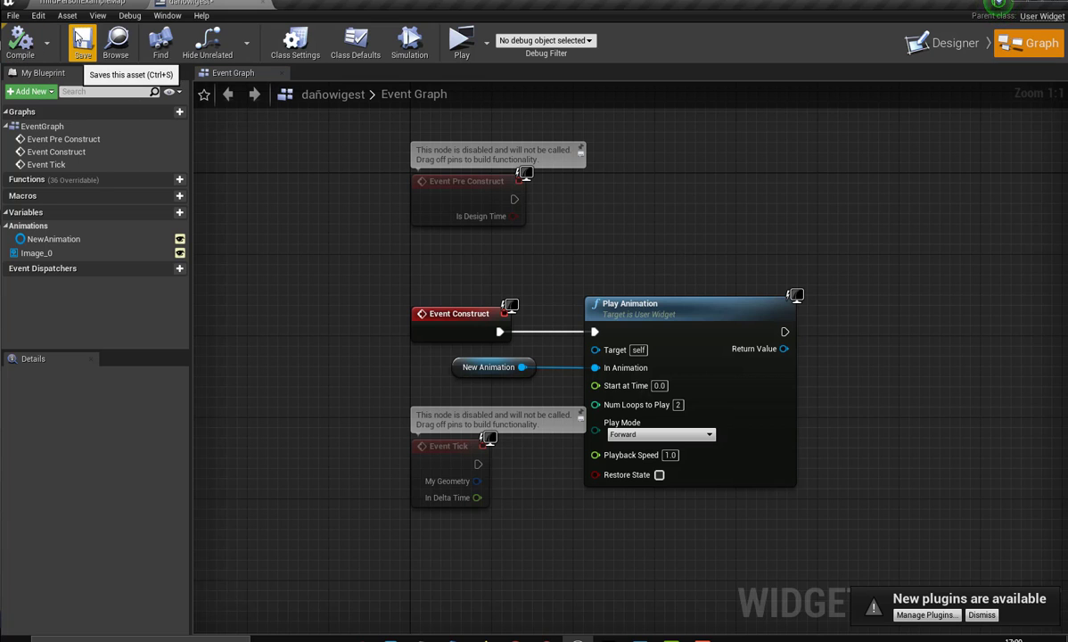
# Back in ThirdPersonExampleMap, open the character via Edit ThirdPersonCharacter from its right-click menu.
pyautogui.click(96, 7)
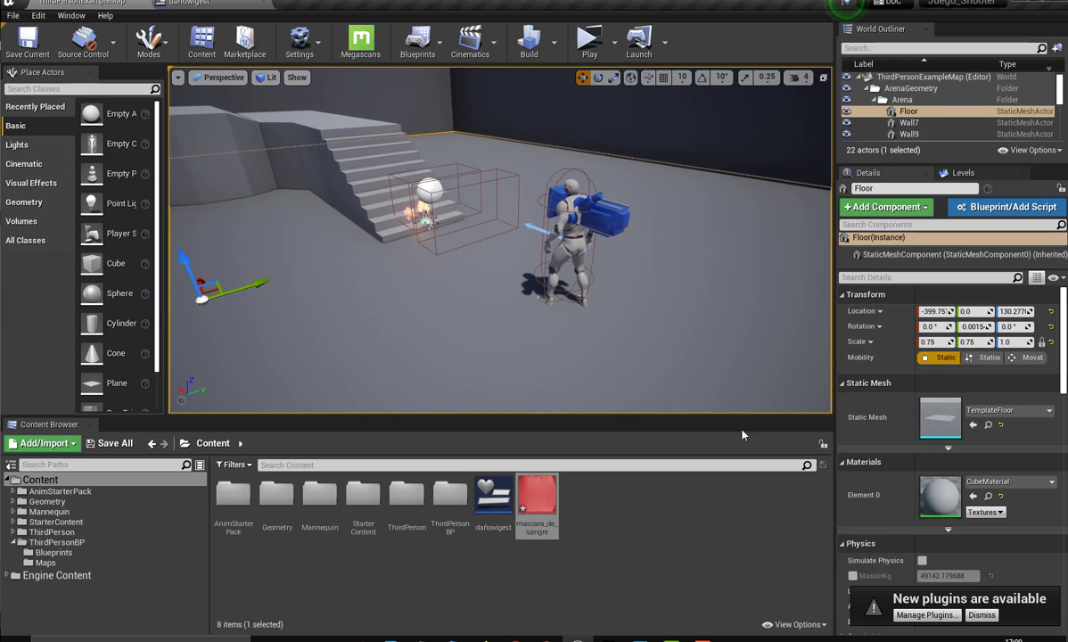
pyautogui.click(570, 240)
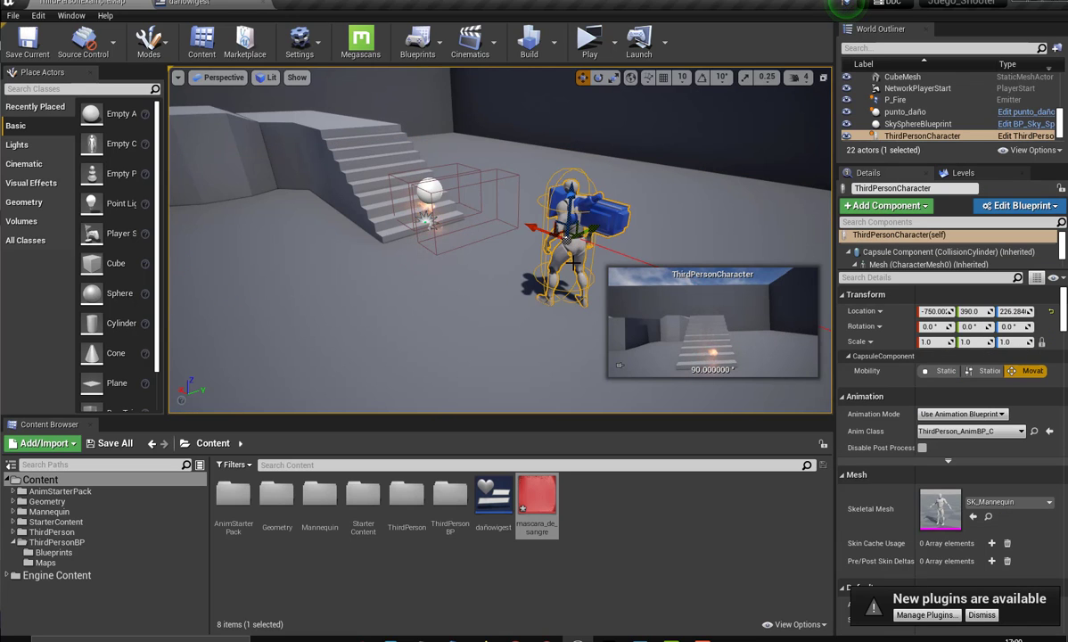
pyautogui.rightClick(570, 239)
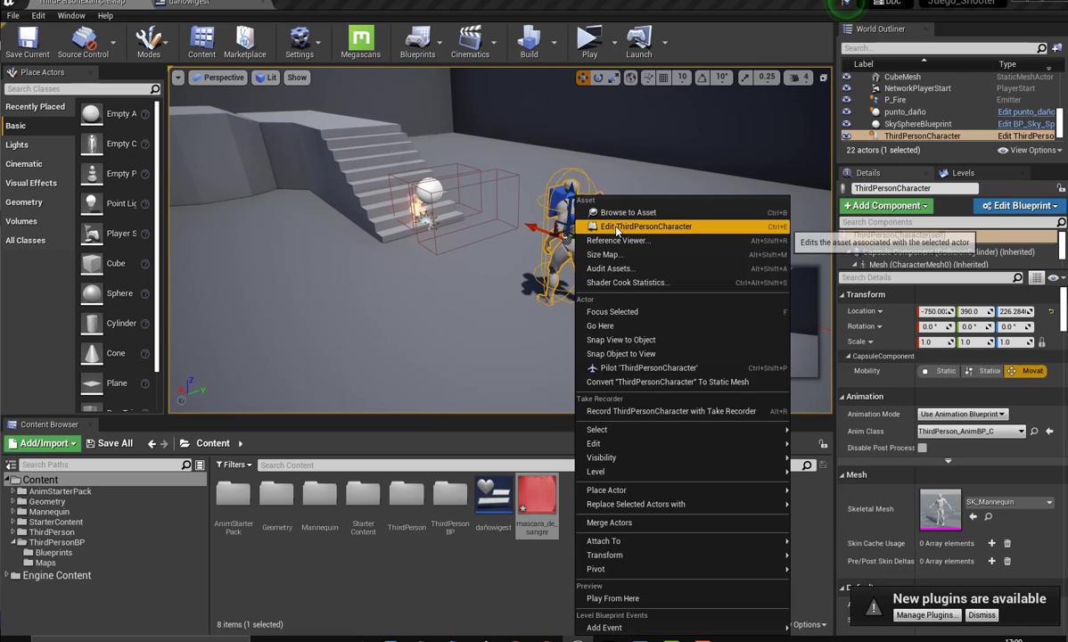
pyautogui.click(606, 216)
# Add a Create Widget node after the Armadura SET node with its Class set to dañowigest.
pyautogui.scroll(-2, 375, 339)
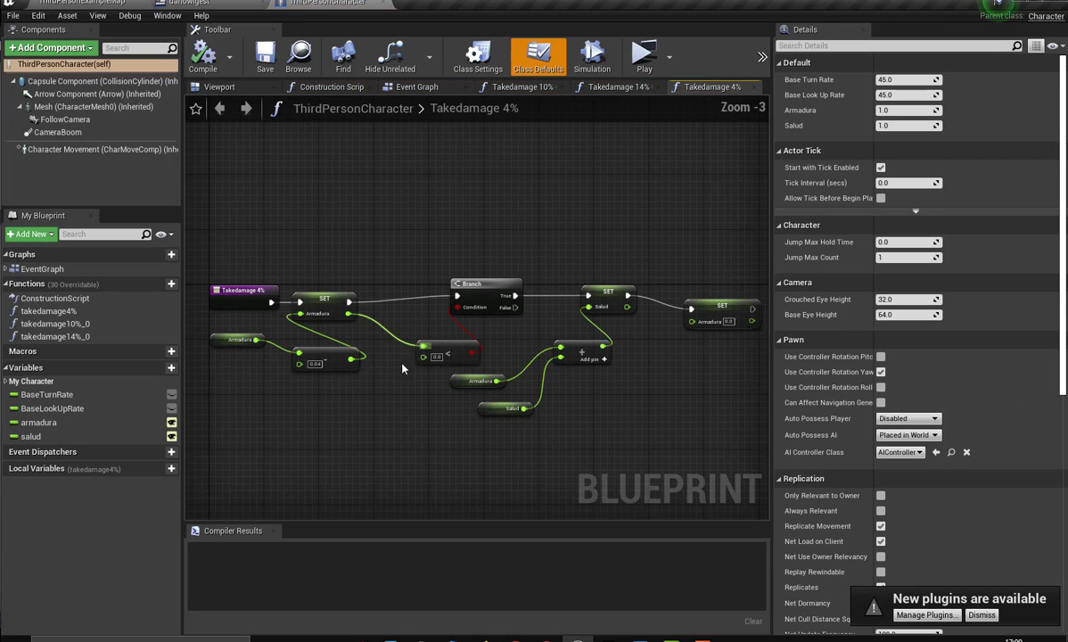
pyautogui.moveTo(375, 338); pyautogui.dragTo(341, 353, button='right')
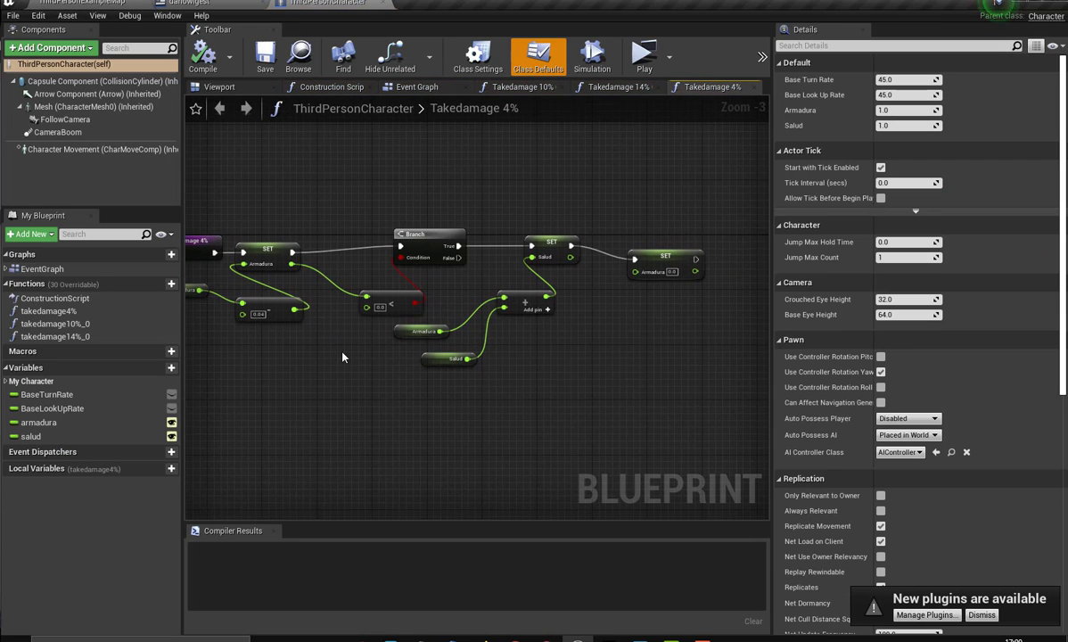
pyautogui.moveTo(586, 367); pyautogui.dragTo(417, 387, button='right')
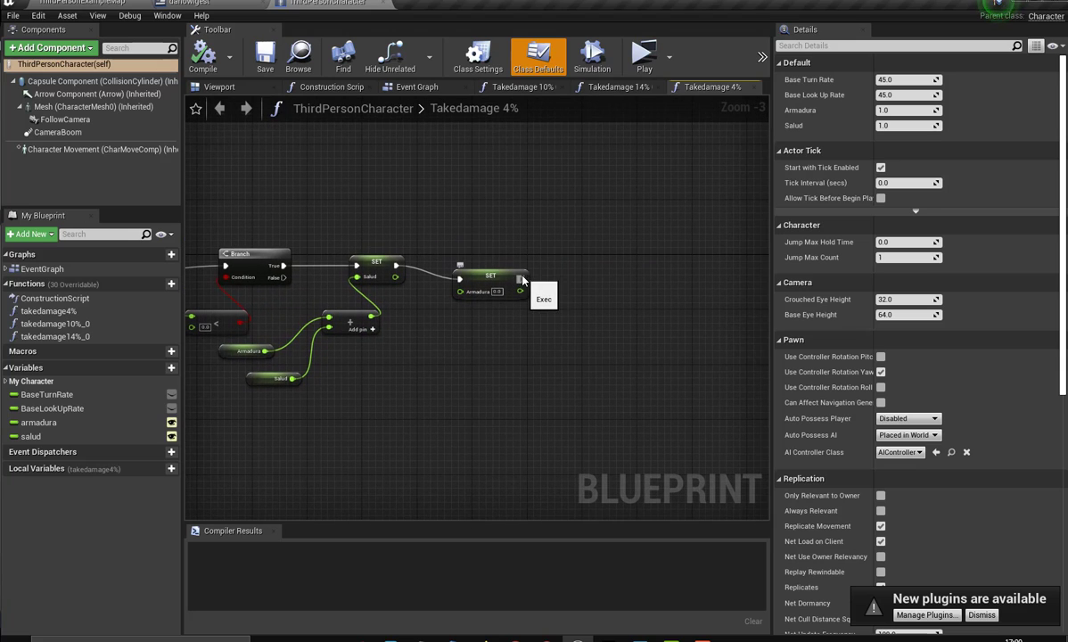
pyautogui.moveTo(547, 281); pyautogui.dragTo(547, 281)
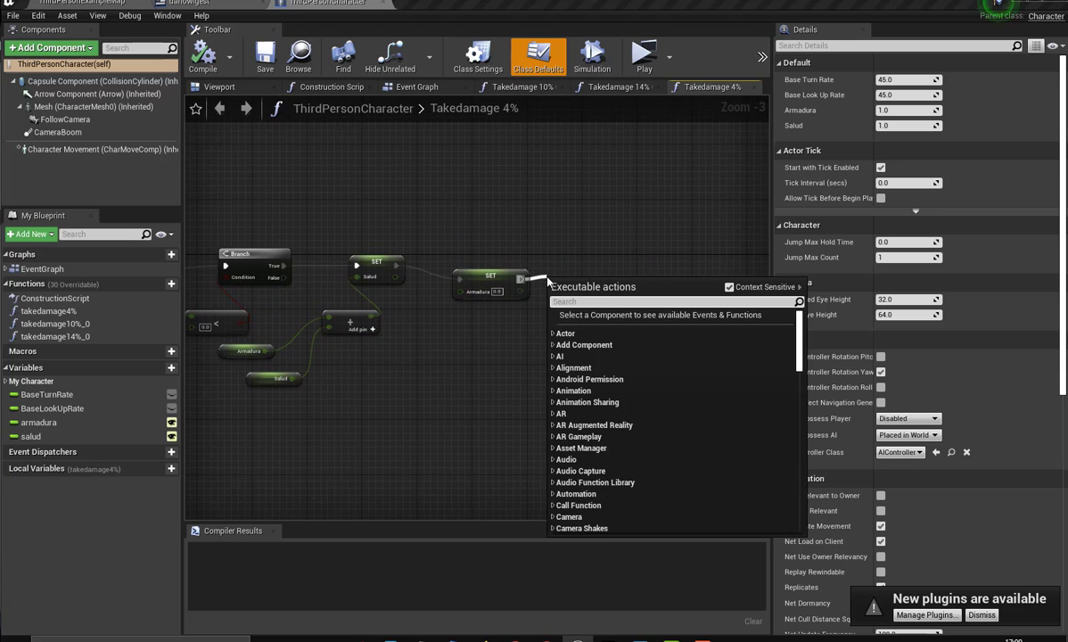
pyautogui.write('cr')
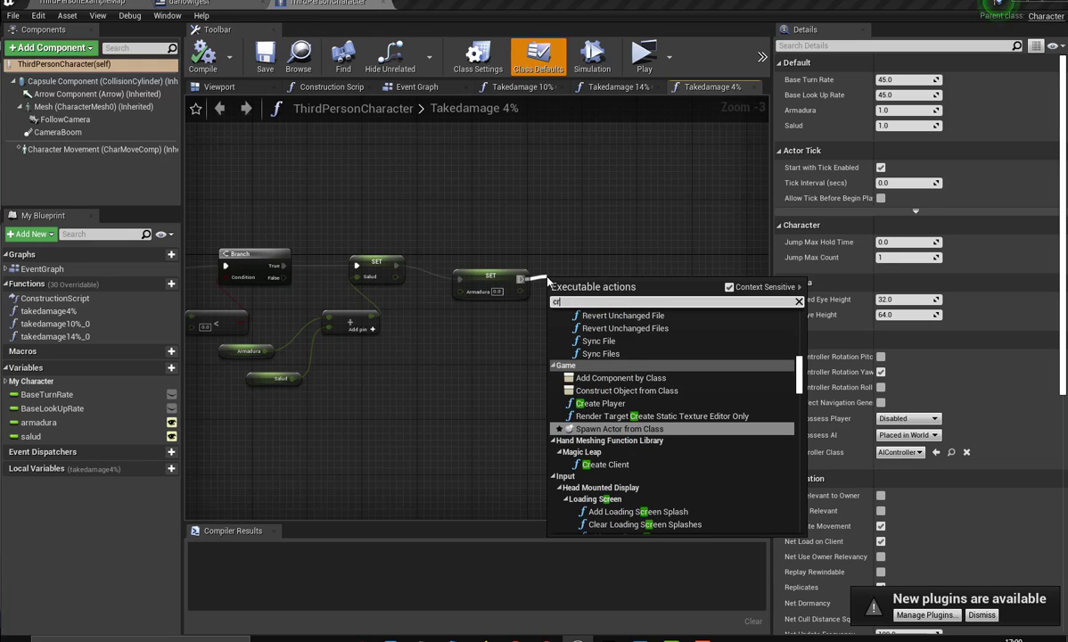
pyautogui.write('eatew')
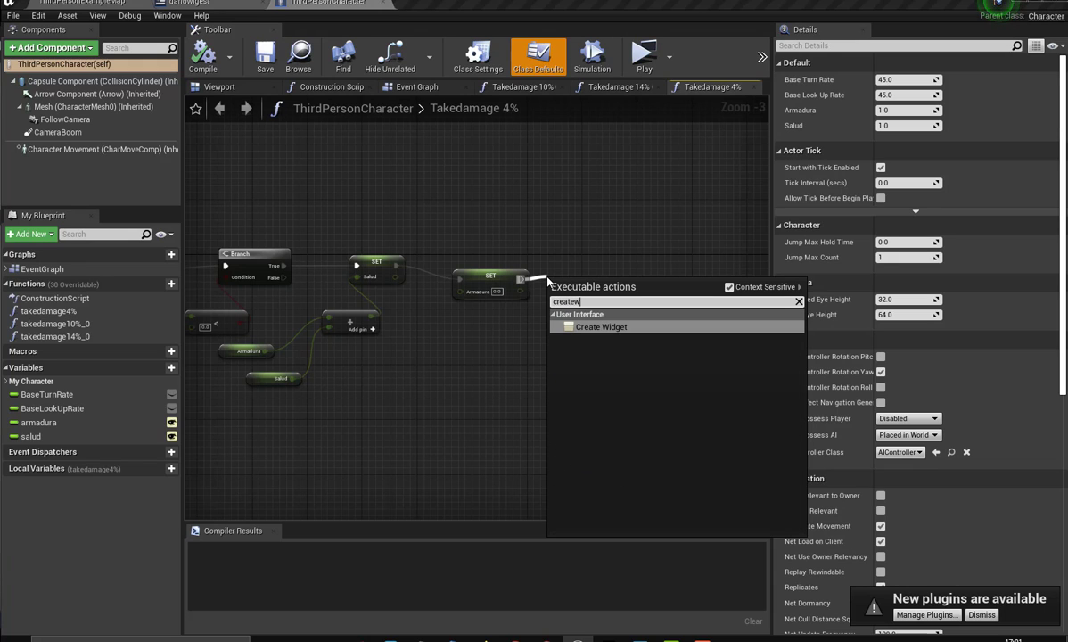
pyautogui.click(619, 328)
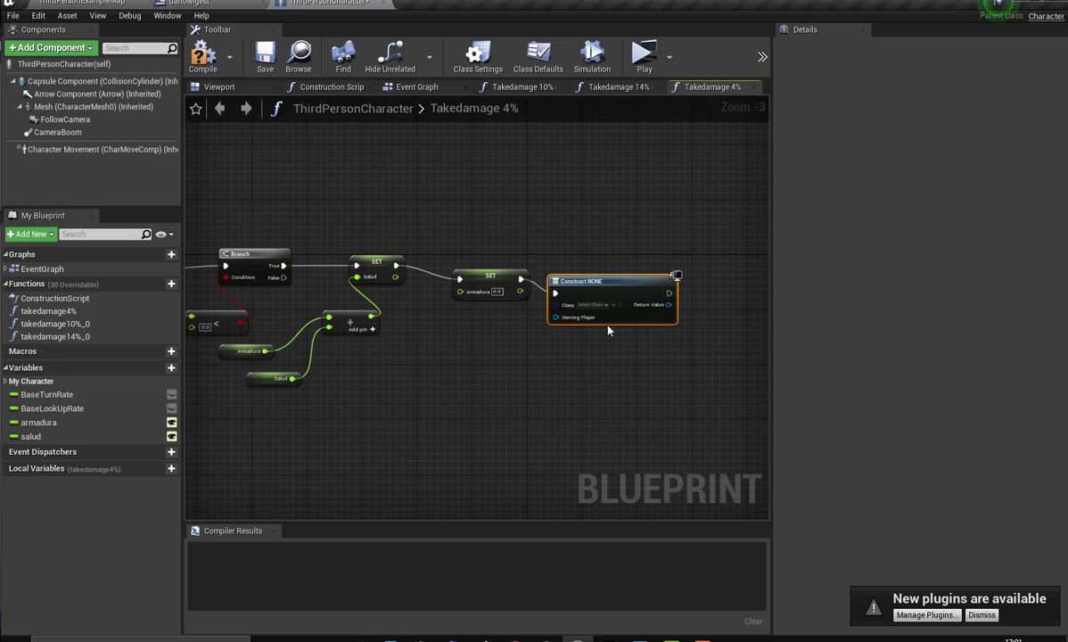
pyautogui.click(609, 306)
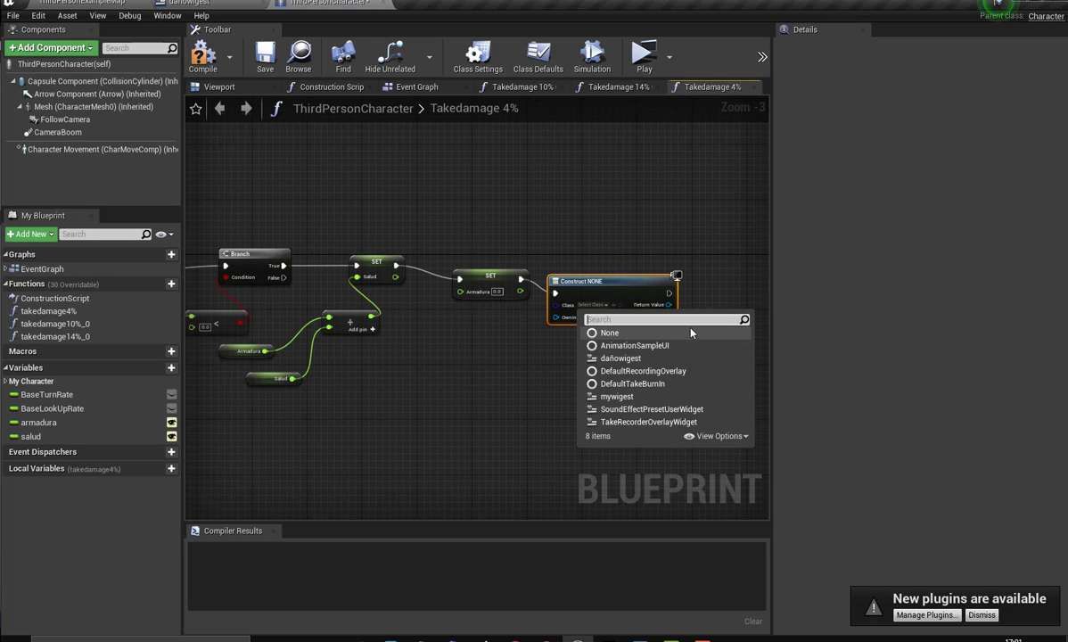
pyautogui.click(621, 358)
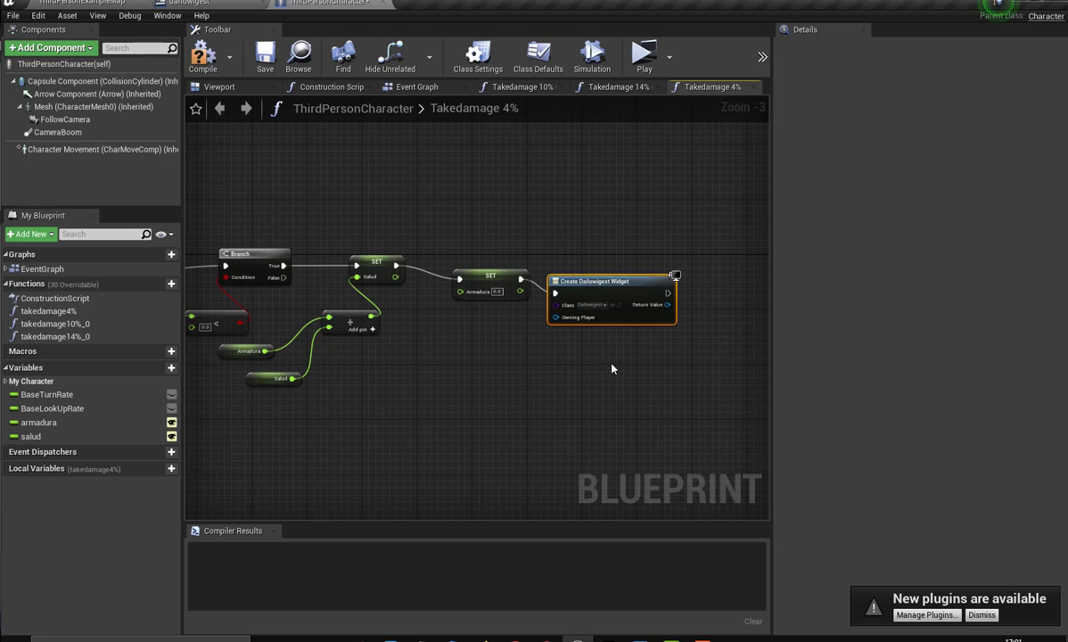
pyautogui.moveTo(674, 306); pyautogui.dragTo(689, 308)
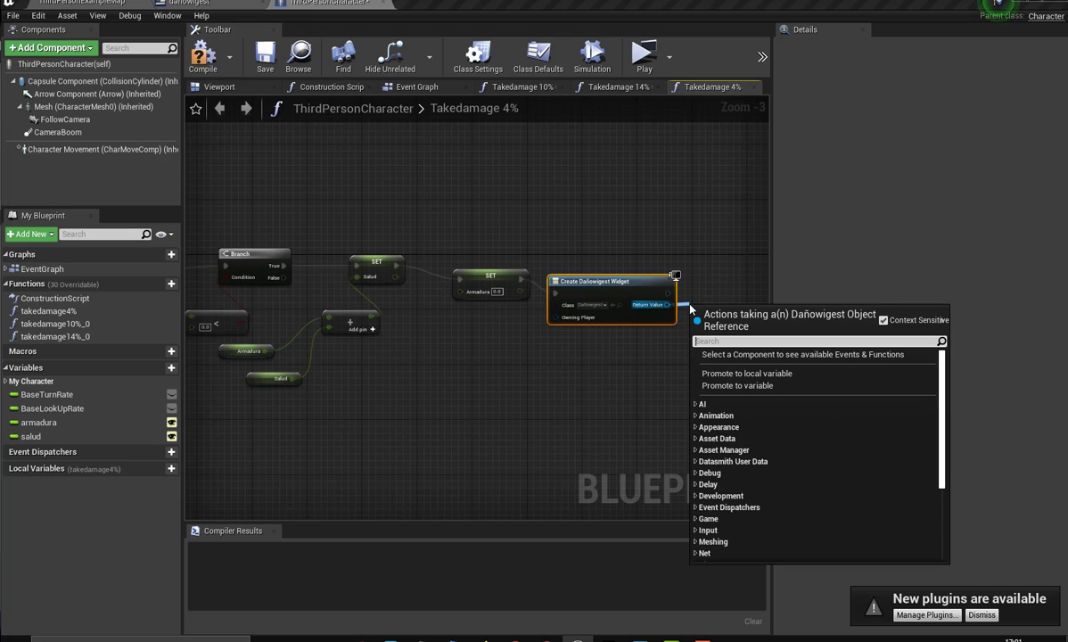
# Add an Add to Viewport node fed by the created widget's Return Value, aligned with it.
pyautogui.write('add')
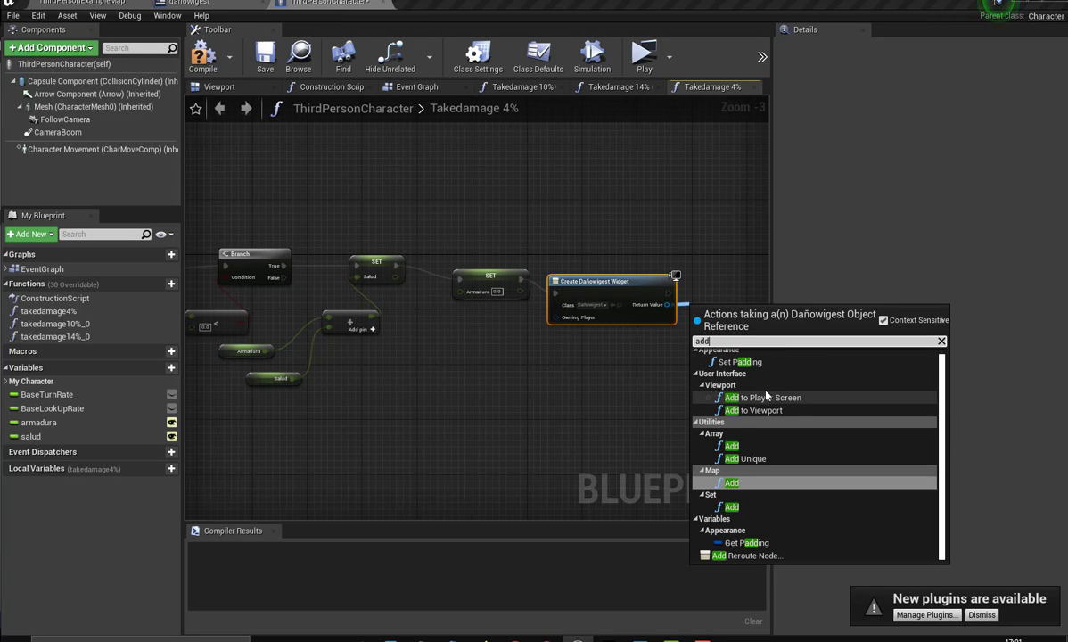
pyautogui.click(762, 412)
pyautogui.moveTo(722, 309); pyautogui.dragTo(729, 275)
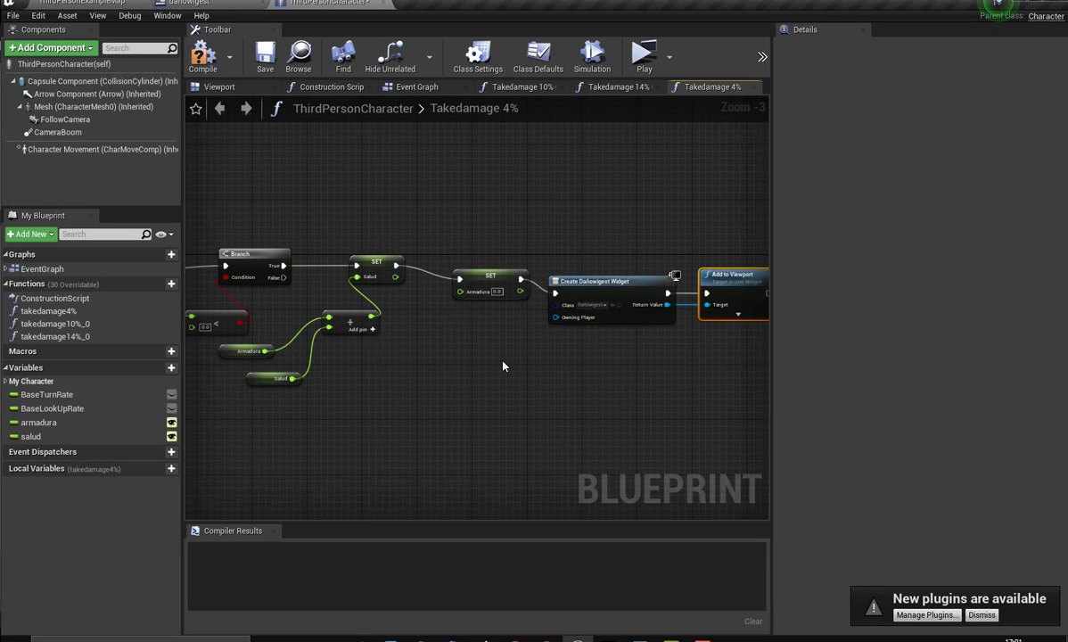
pyautogui.moveTo(502, 365); pyautogui.dragTo(474, 358, button='right')
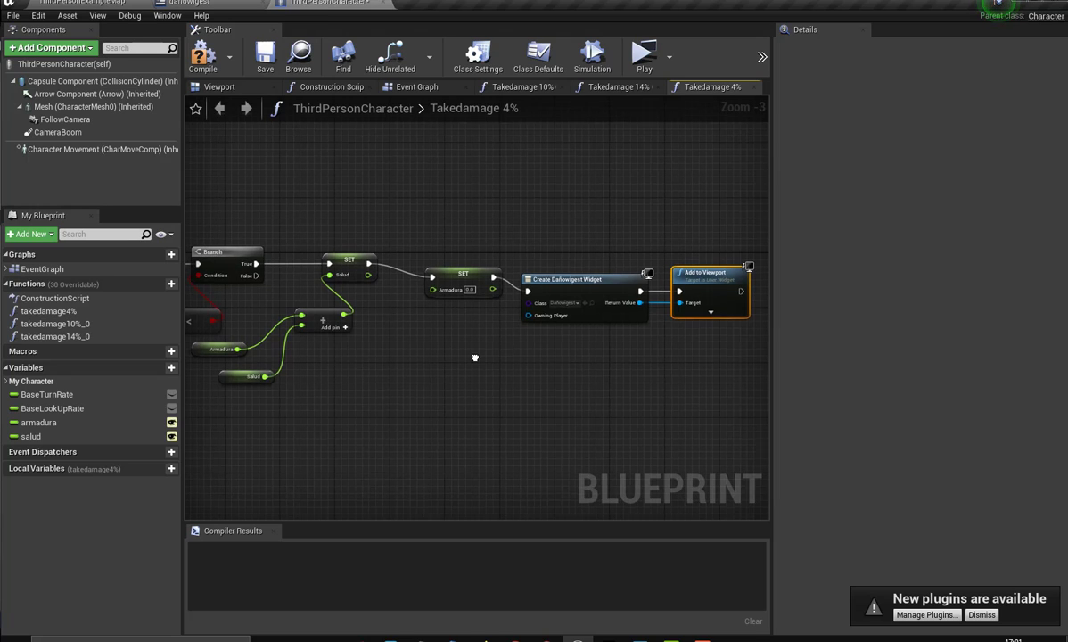
pyautogui.moveTo(474, 358); pyautogui.dragTo(493, 348, button='right')
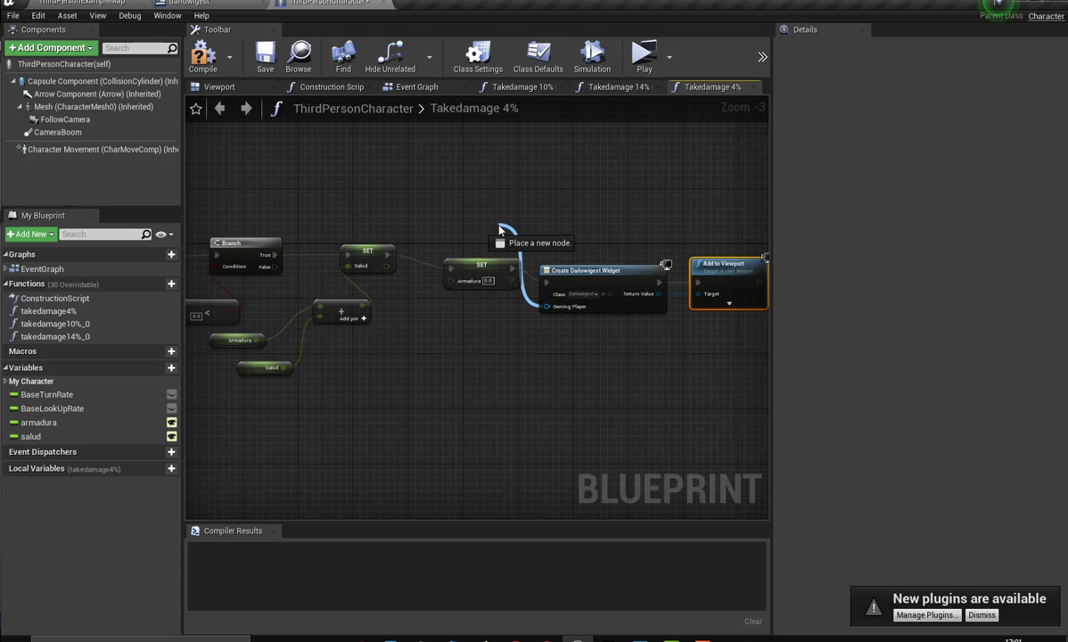
# Connect a Get Player Controller node to the widget's Owning Player input.
pyautogui.moveTo(583, 355); pyautogui.dragTo(584, 358)
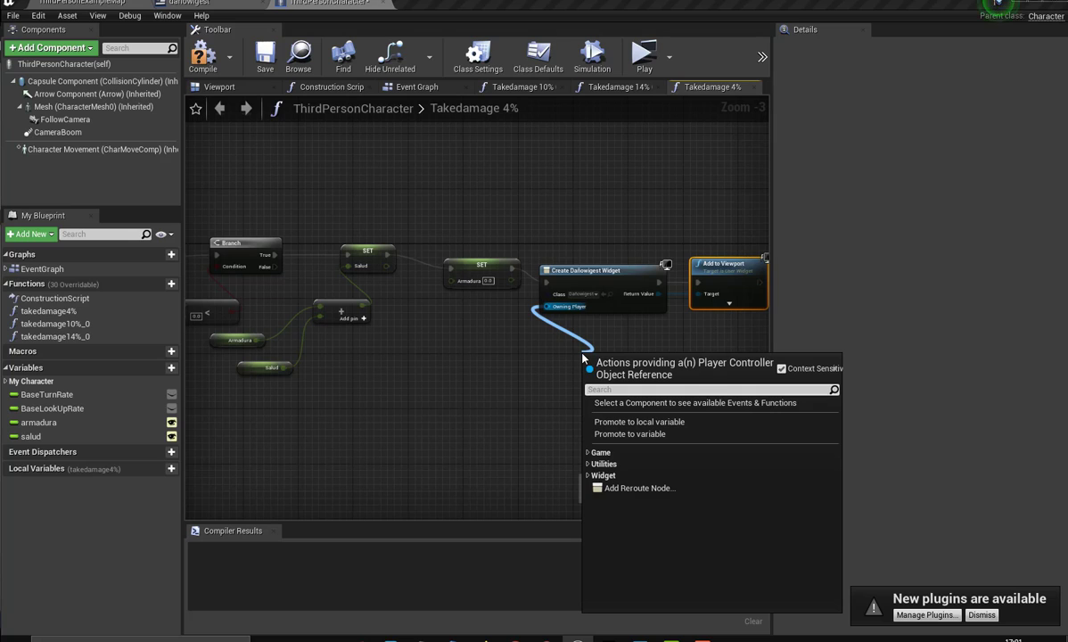
pyautogui.write('getp')
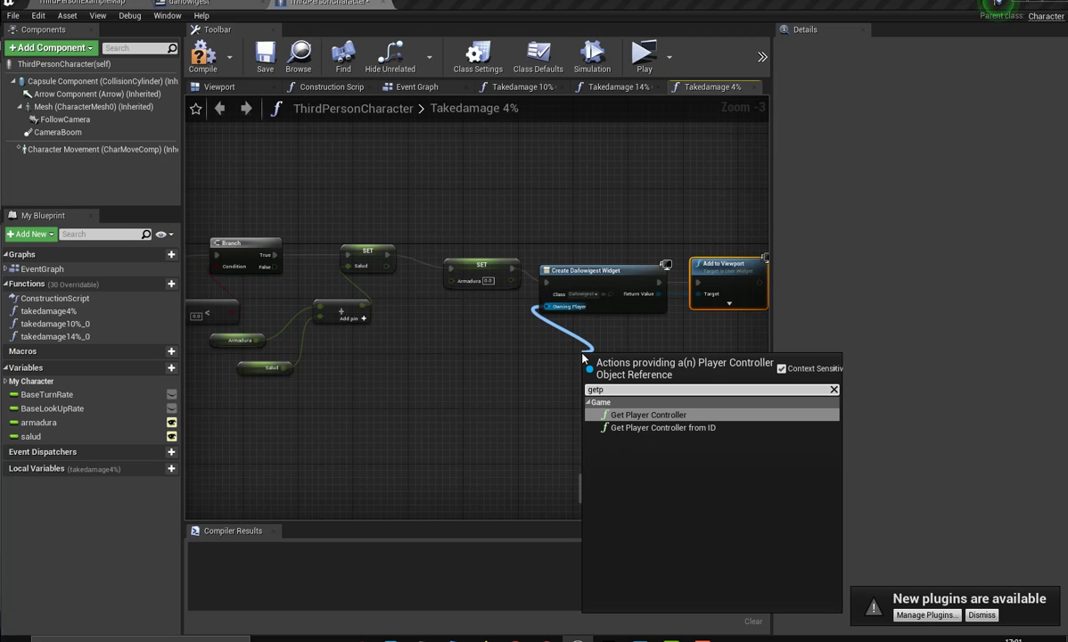
pyautogui.write('layer')
pyautogui.click(664, 415)
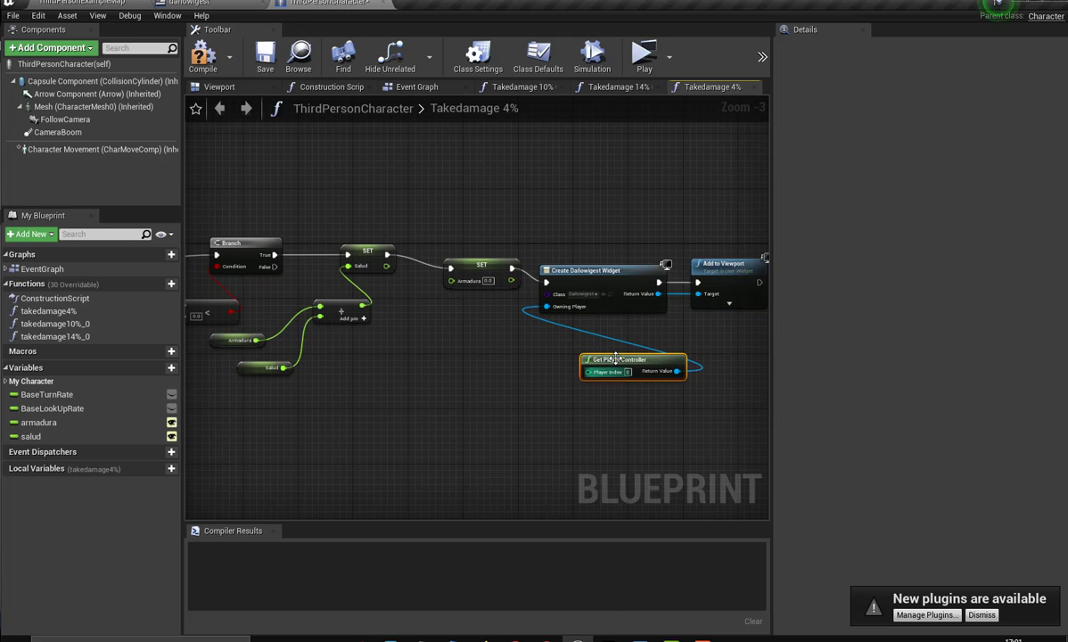
pyautogui.moveTo(616, 359); pyautogui.dragTo(568, 338)
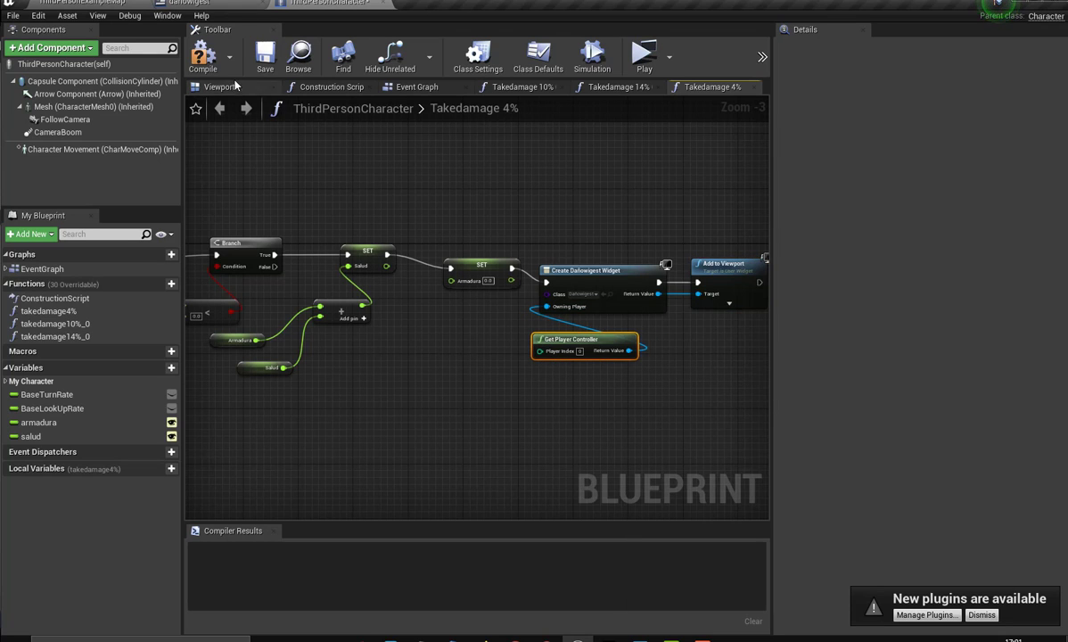
# Compile ThirdPersonCharacter and nudge the Get Player Controller and Create Widget nodes lower.
pyautogui.click(202, 55)
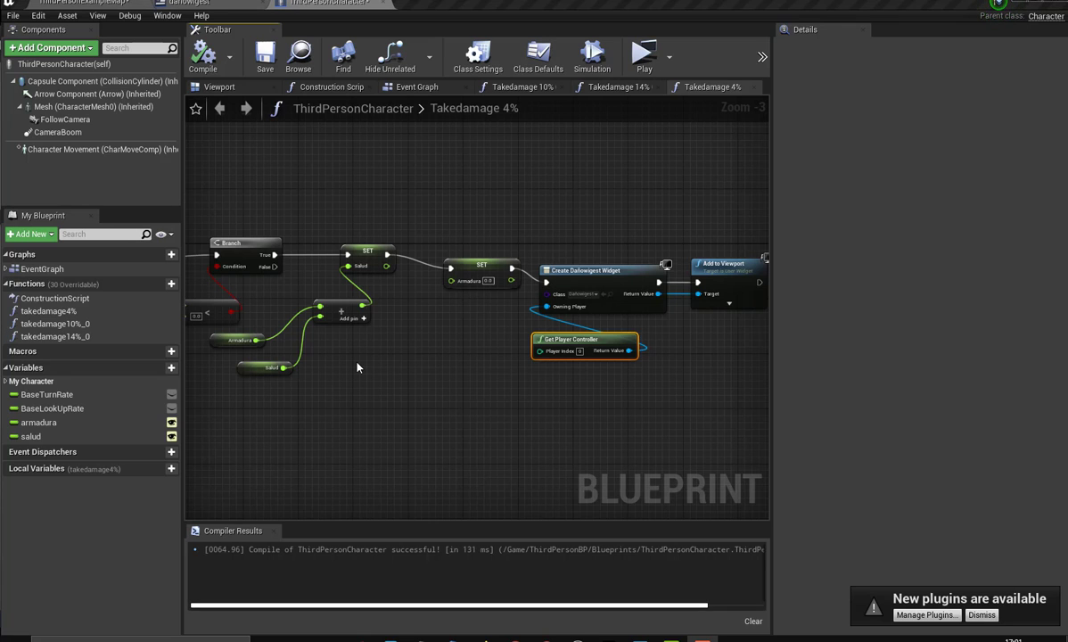
pyautogui.moveTo(374, 372)
pyautogui.mouseDown(button='right')
pyautogui.moveTo(318, 360)
pyautogui.moveTo(381, 361)
pyautogui.mouseUp(button='right')
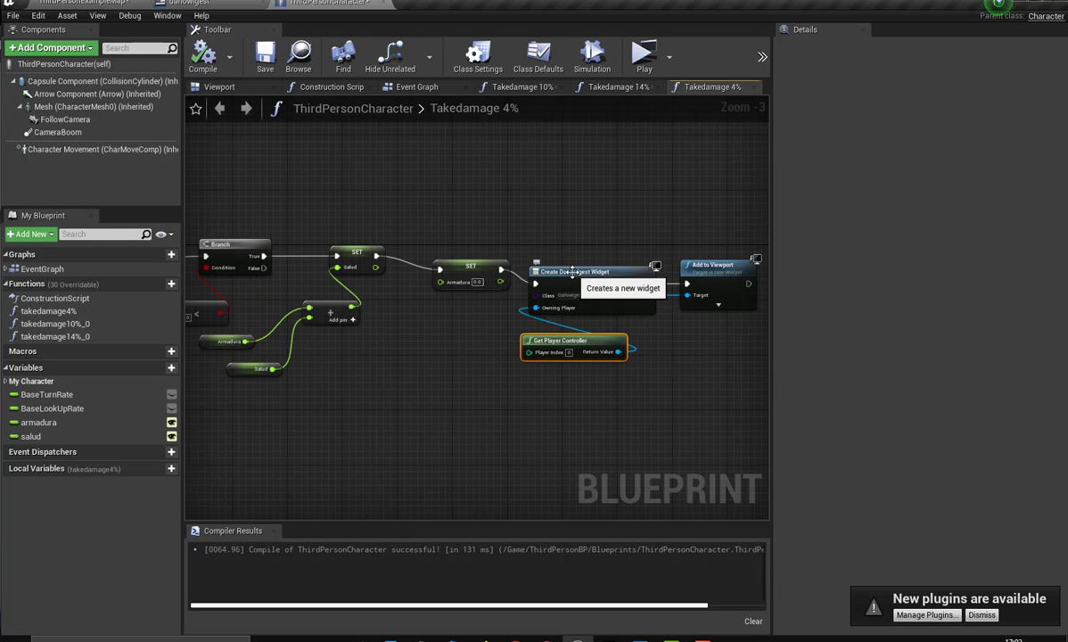
pyautogui.moveTo(589, 346); pyautogui.dragTo(594, 358)
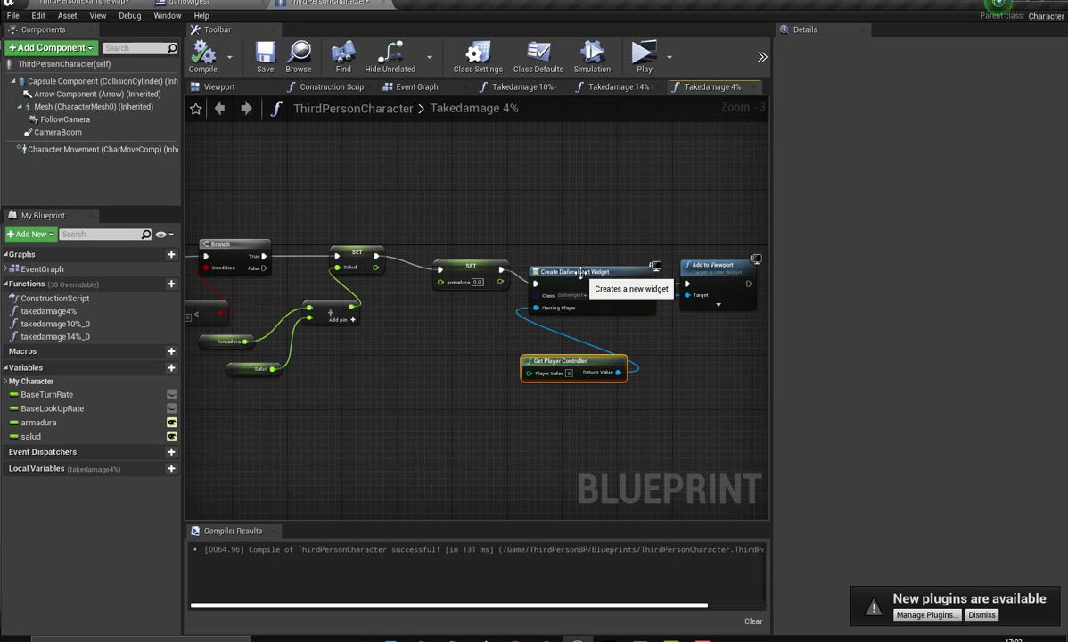
pyautogui.moveTo(580, 273); pyautogui.dragTo(578, 301)
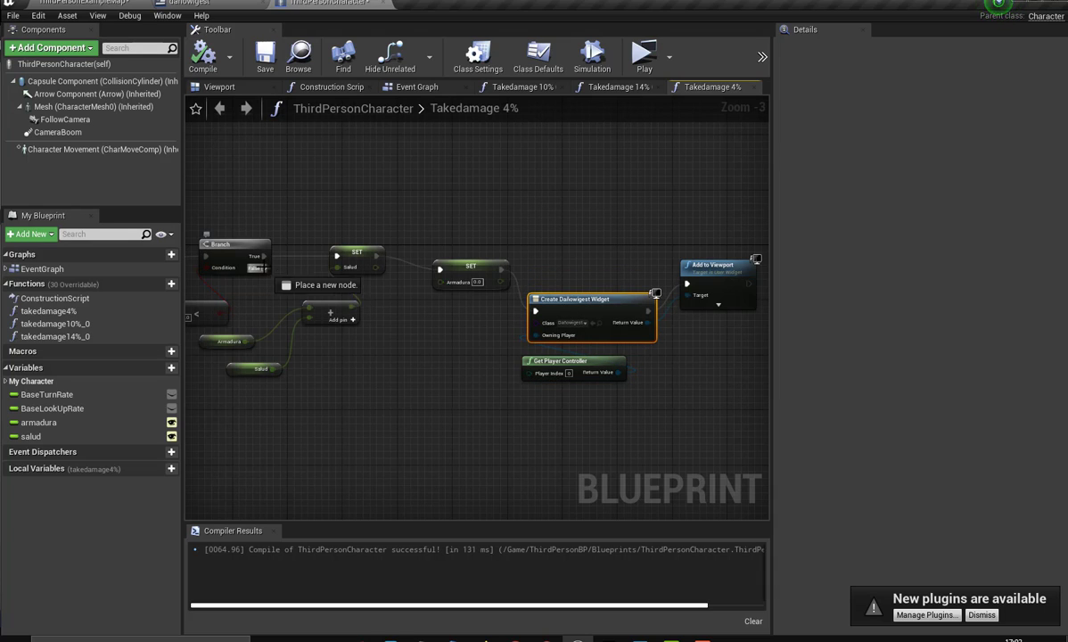
# Wire the Branch False exec into Create Dañowigest Widget and recompile successfully.
pyautogui.moveTo(538, 314); pyautogui.dragTo(536, 312)
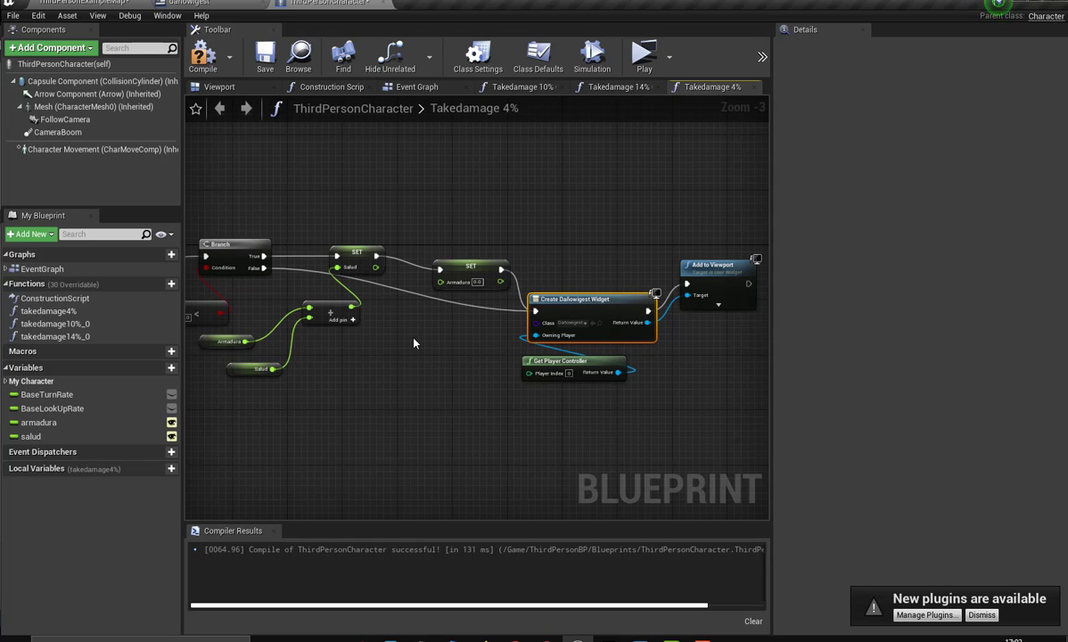
pyautogui.moveTo(409, 337)
pyautogui.mouseDown(button='right')
pyautogui.moveTo(491, 320)
pyautogui.moveTo(439, 329)
pyautogui.mouseUp(button='right')
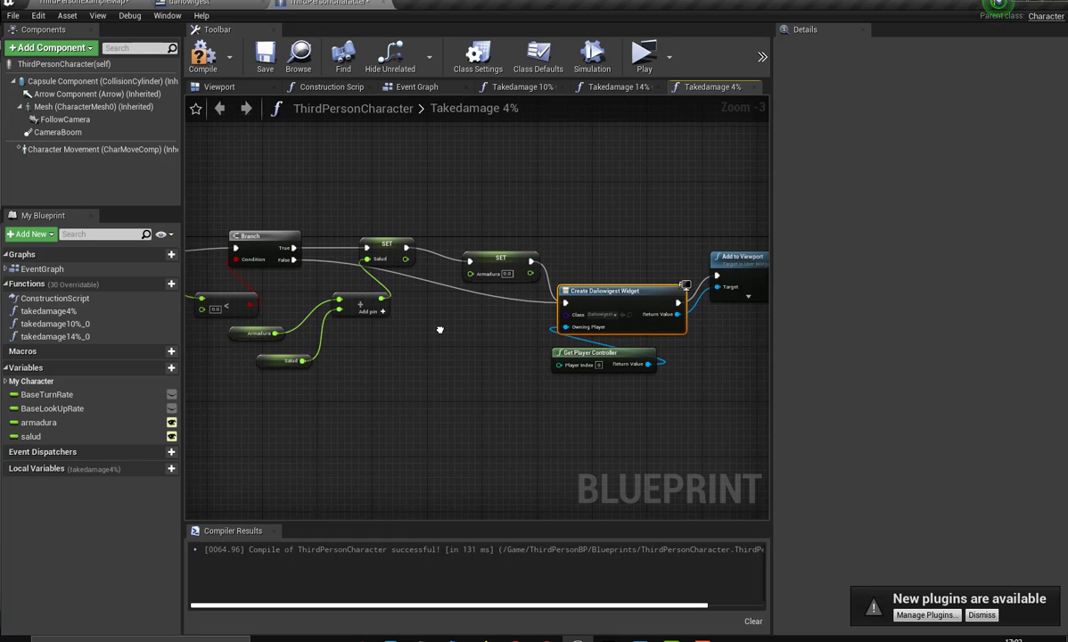
pyautogui.scroll(-1, 439, 330)
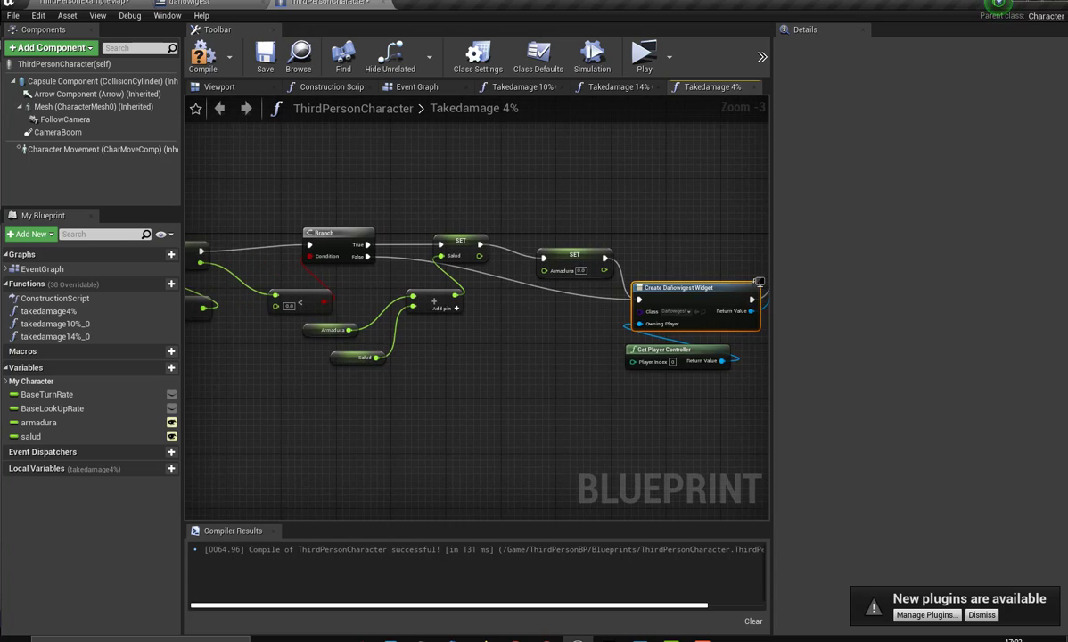
pyautogui.scroll(-1, 517, 329)
pyautogui.moveTo(517, 329); pyautogui.dragTo(481, 334, button='right')
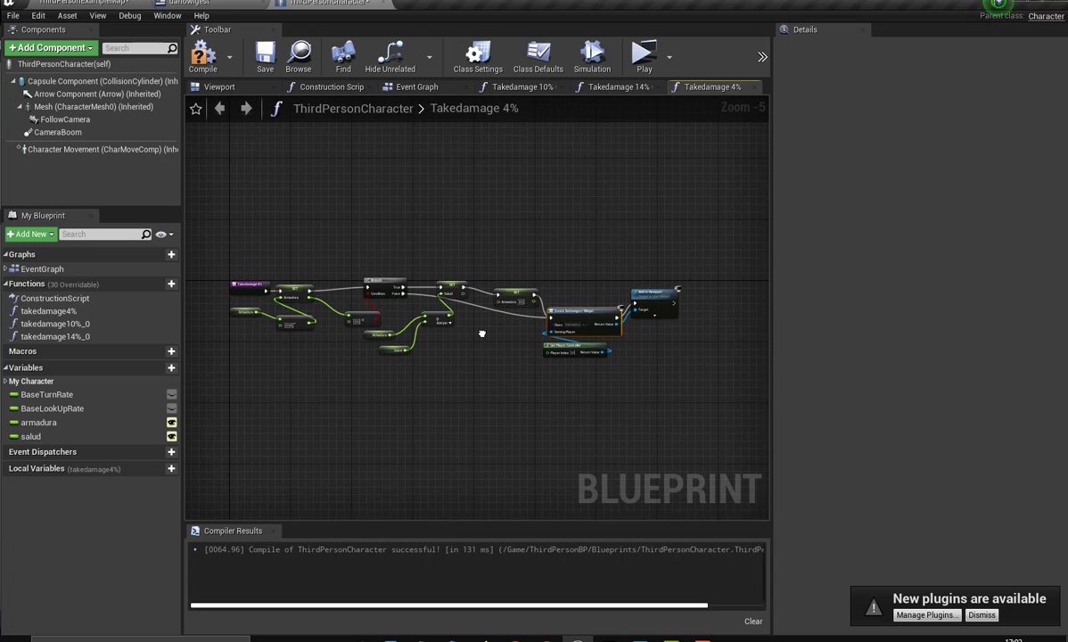
pyautogui.click(212, 58)
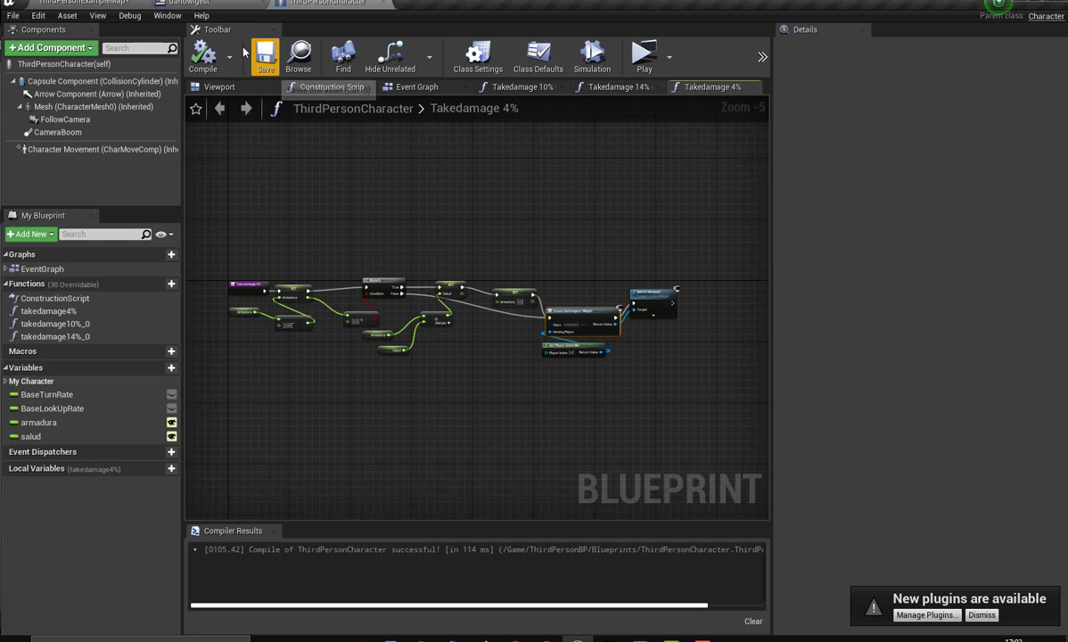
# Start a play-test of ThirdPersonExampleMap and give the game window control.
pyautogui.click(134, 8)
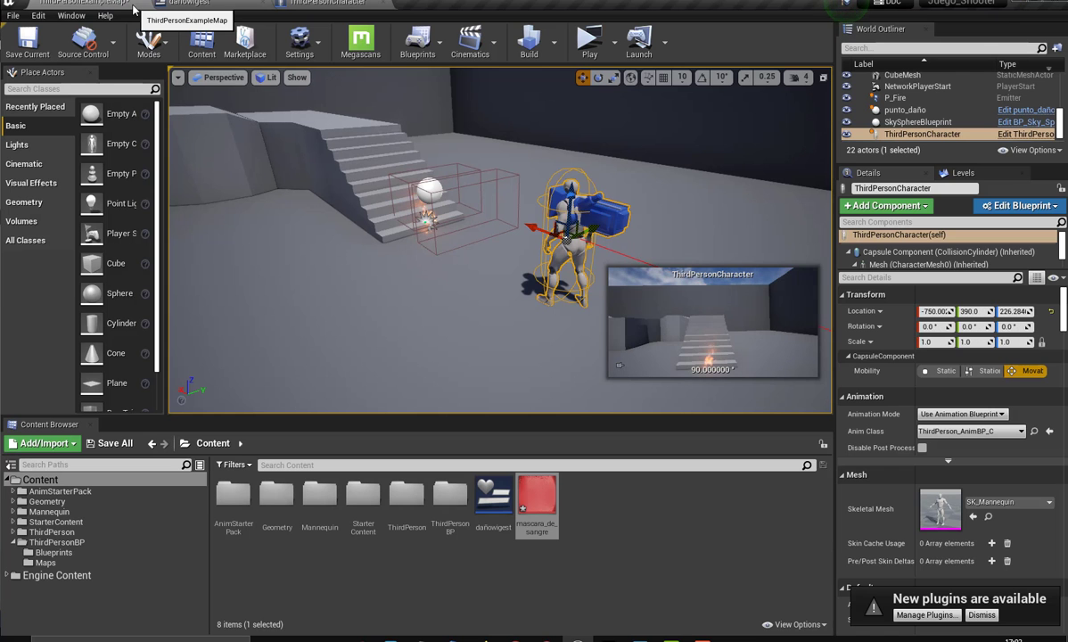
pyautogui.click(589, 41)
pyautogui.click(602, 315)
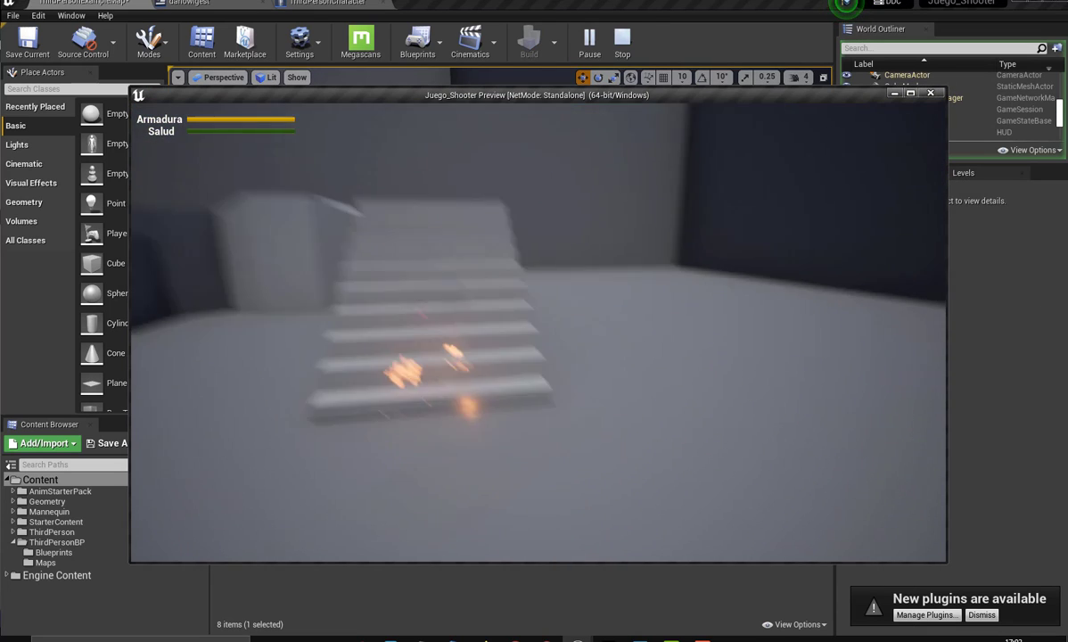
# Walk the character into the burning stairs repeatedly to trigger the blood flash, then stop with Esc.
pyautogui.press('w')
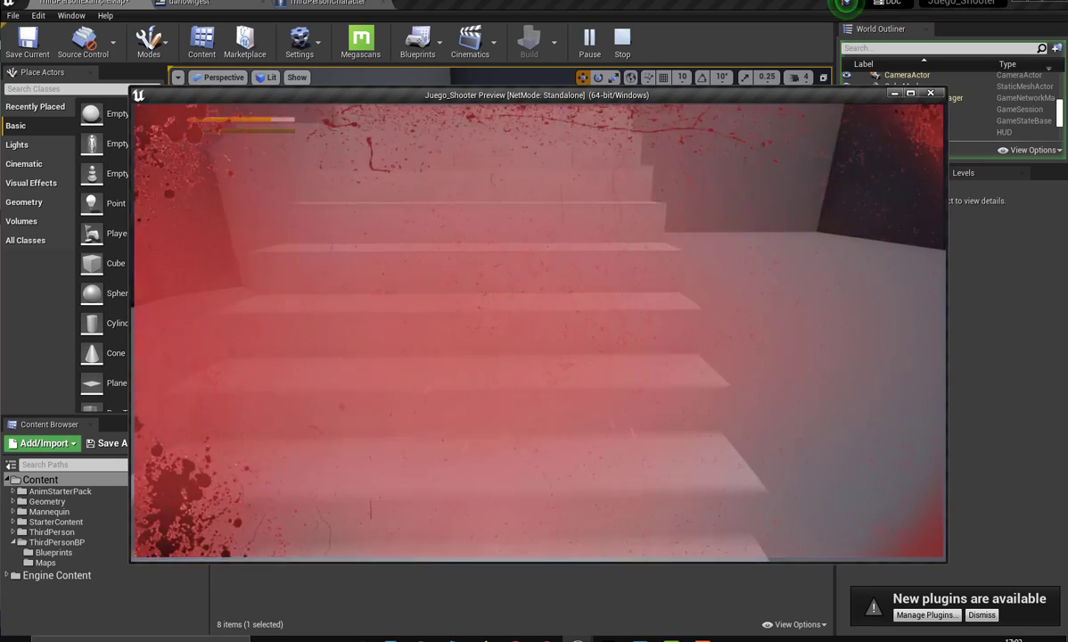
pyautogui.press('s')
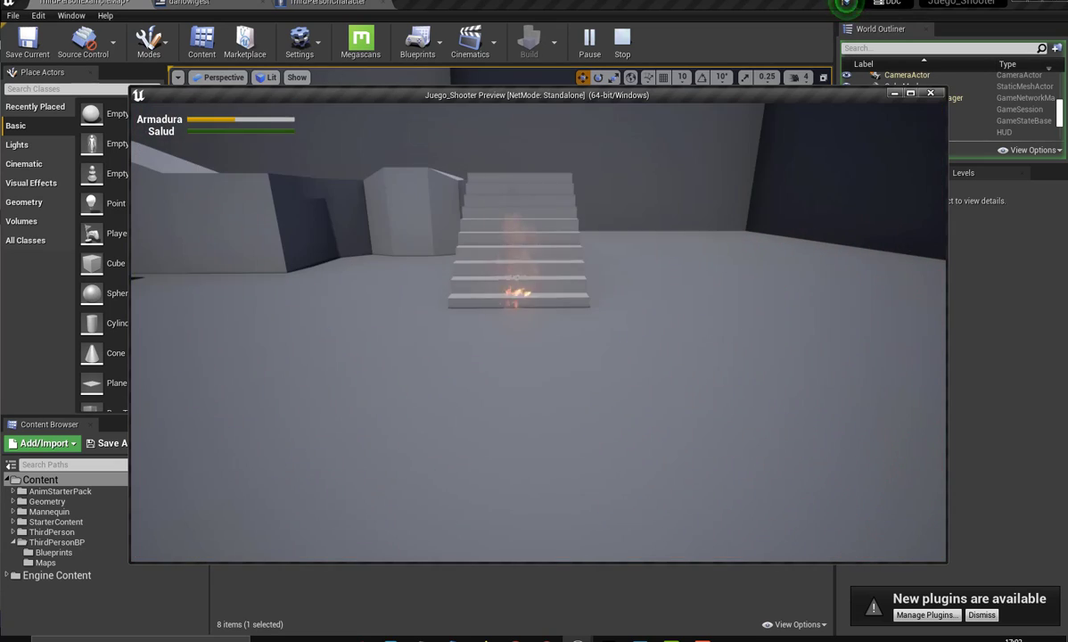
pyautogui.press('w')
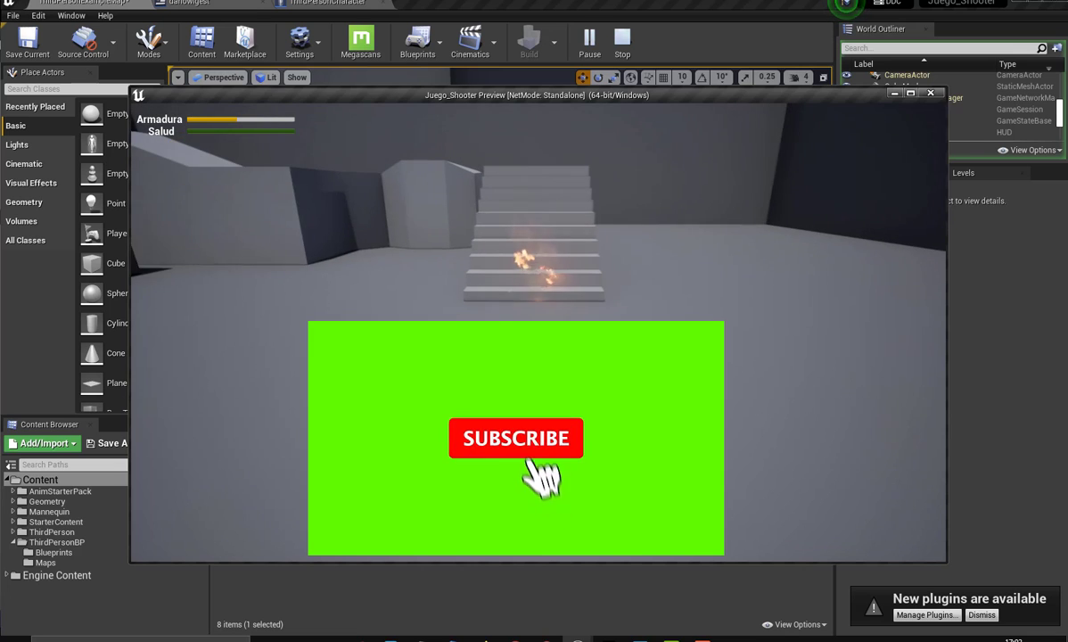
pyautogui.press('w')
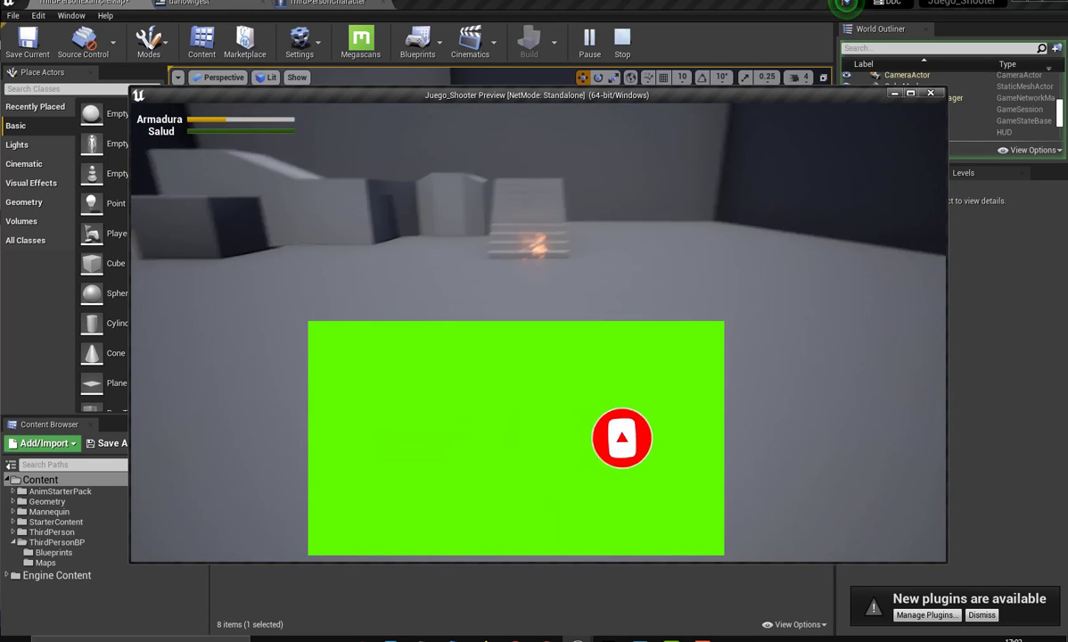
pyautogui.press('w')
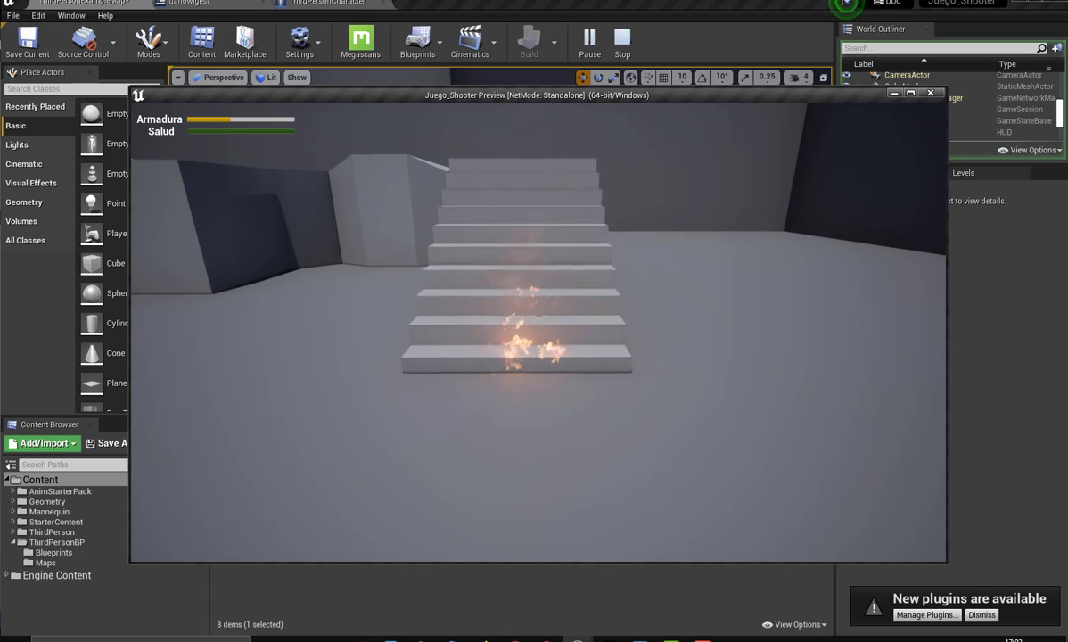
pyautogui.press('w')
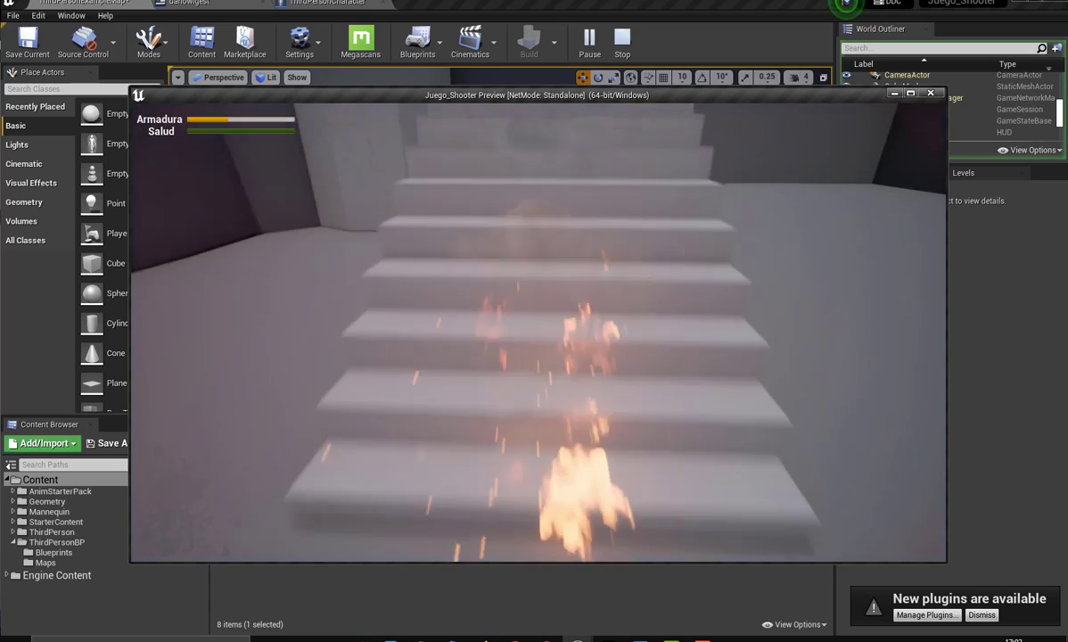
pyautogui.press('s')
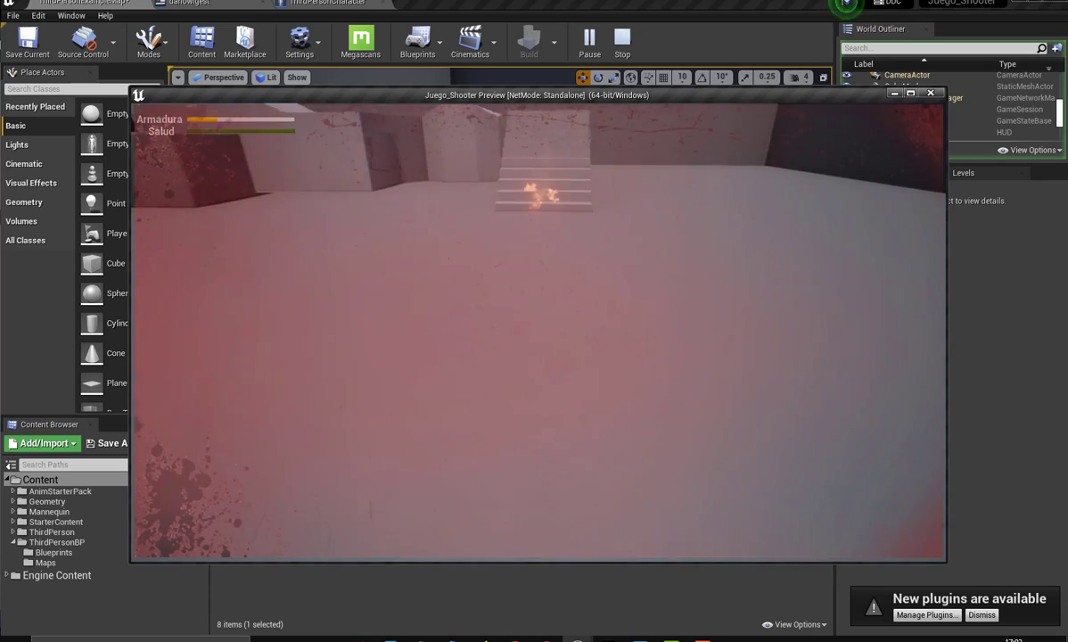
pyautogui.press('w')
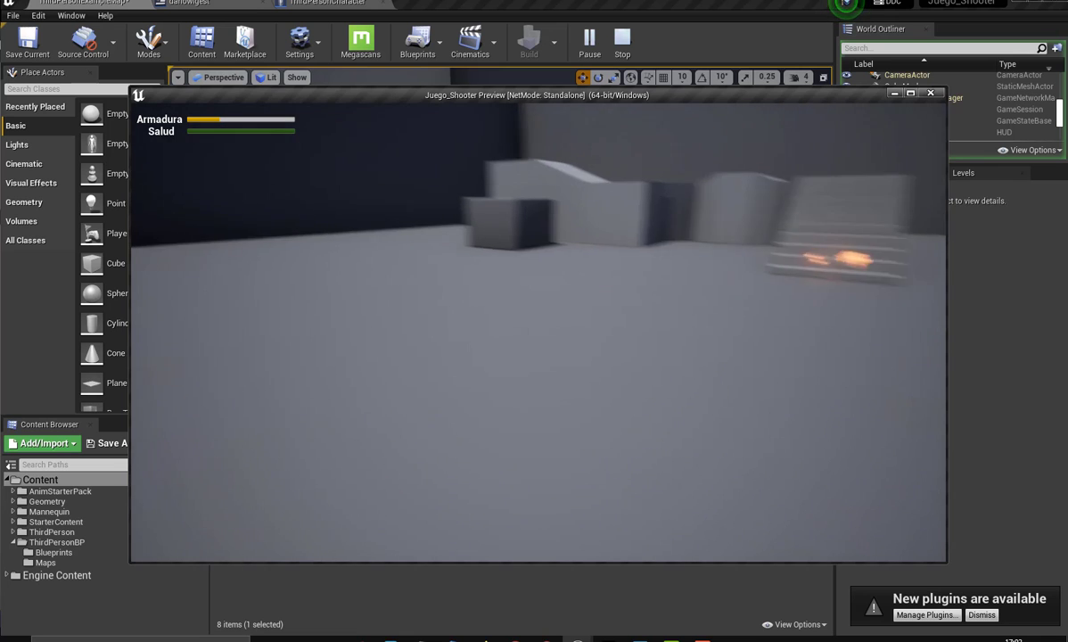
pyautogui.press('w')
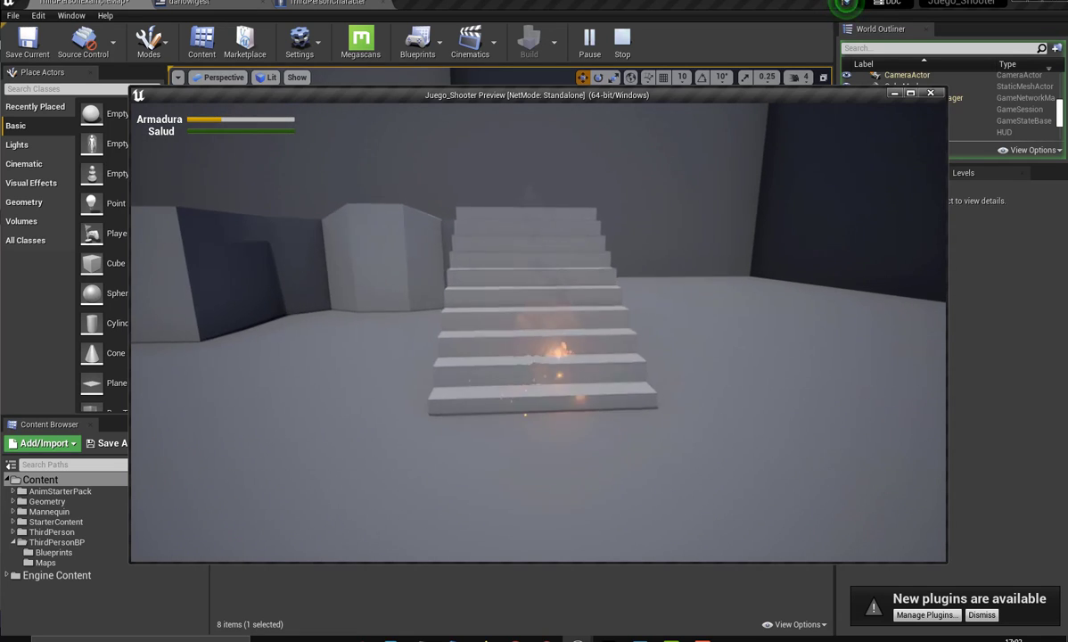
pyautogui.press('w')
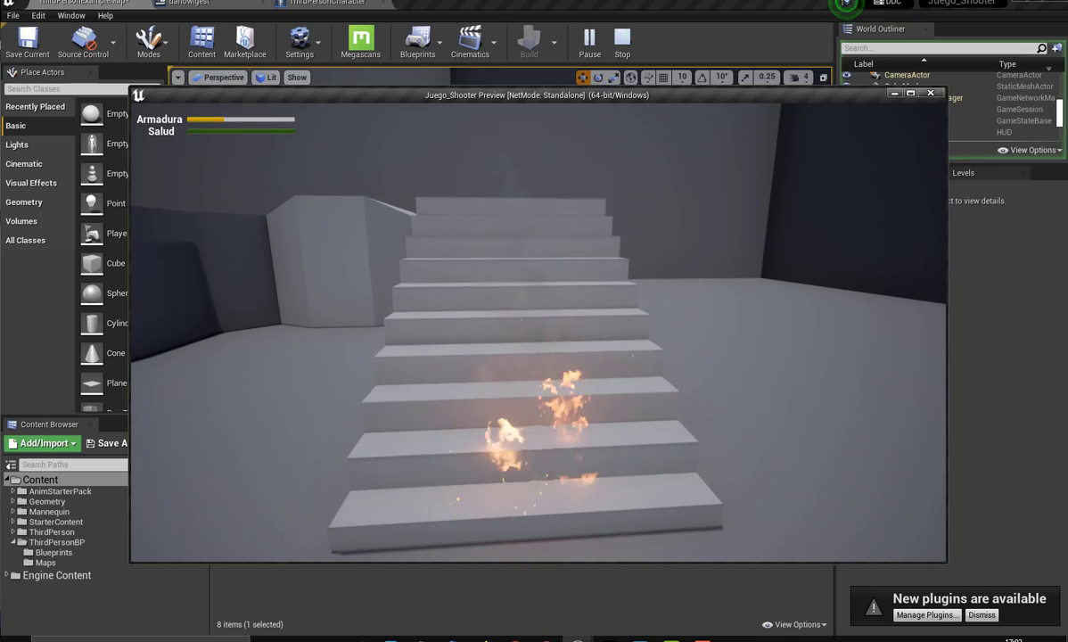
pyautogui.press('w')
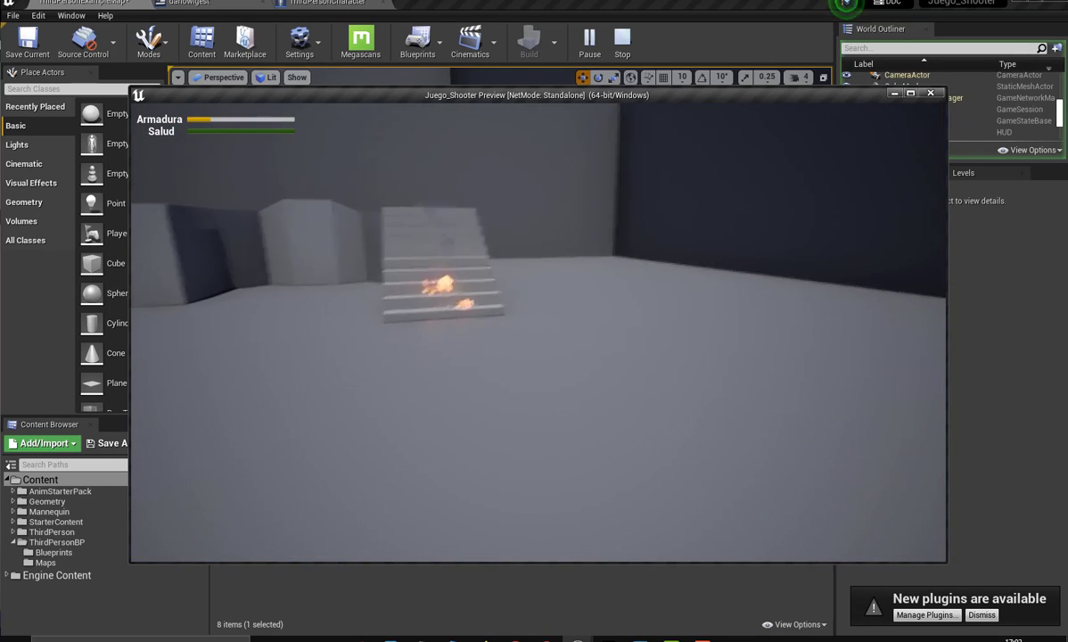
pyautogui.press('w')
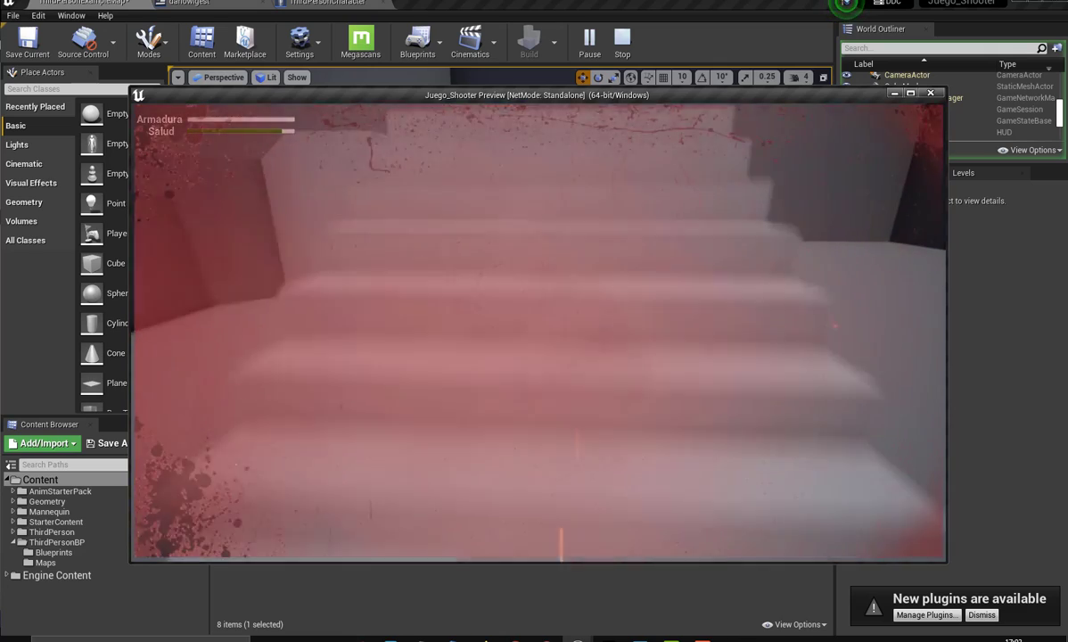
pyautogui.press('w')
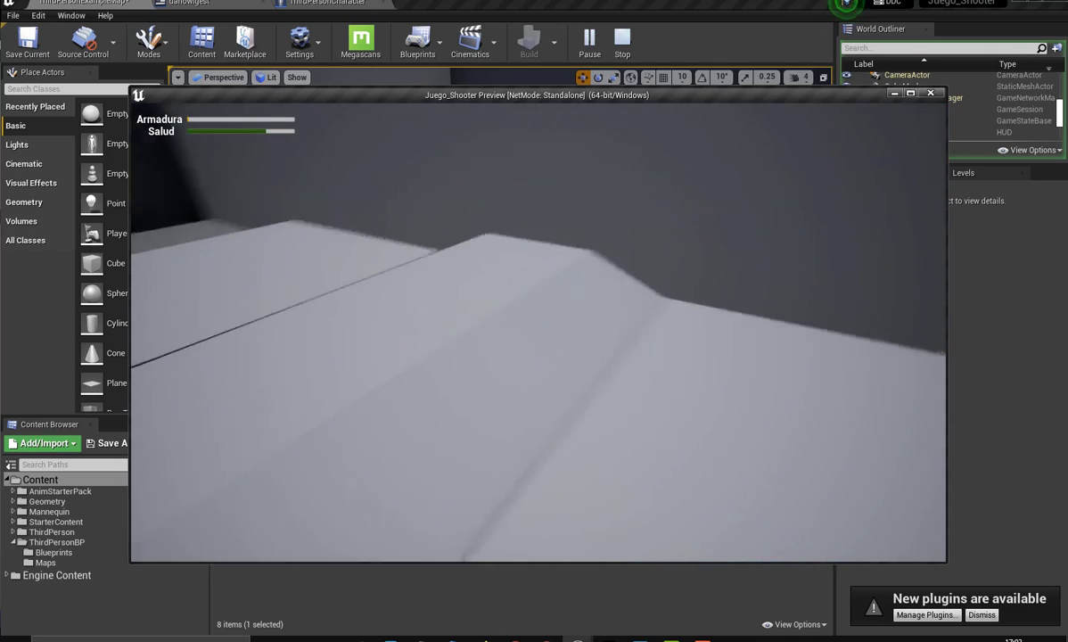
pyautogui.press('w')
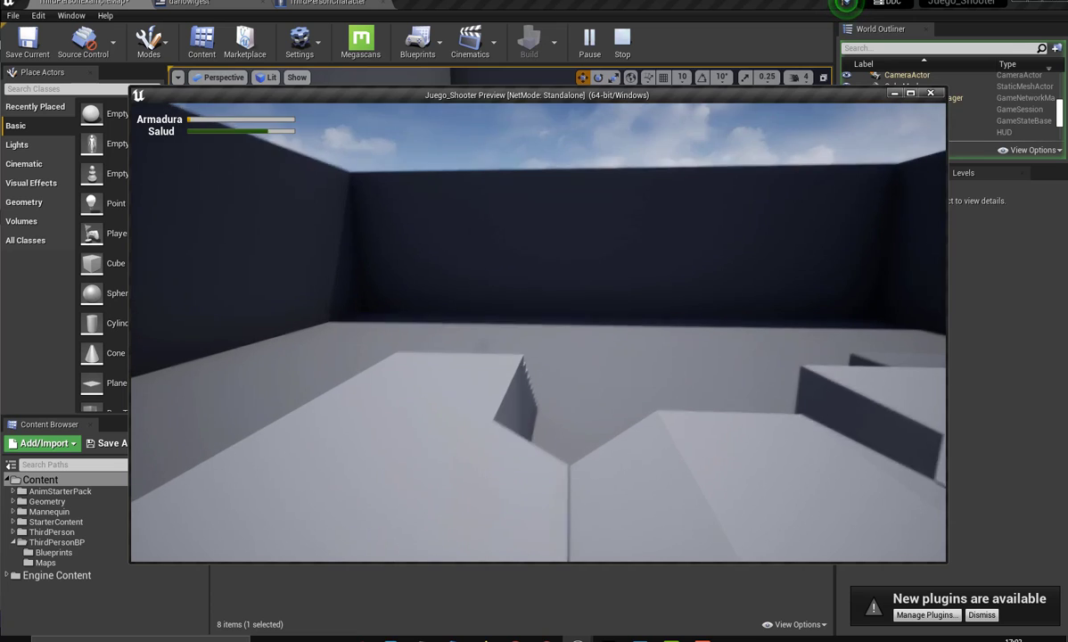
pyautogui.press('w')
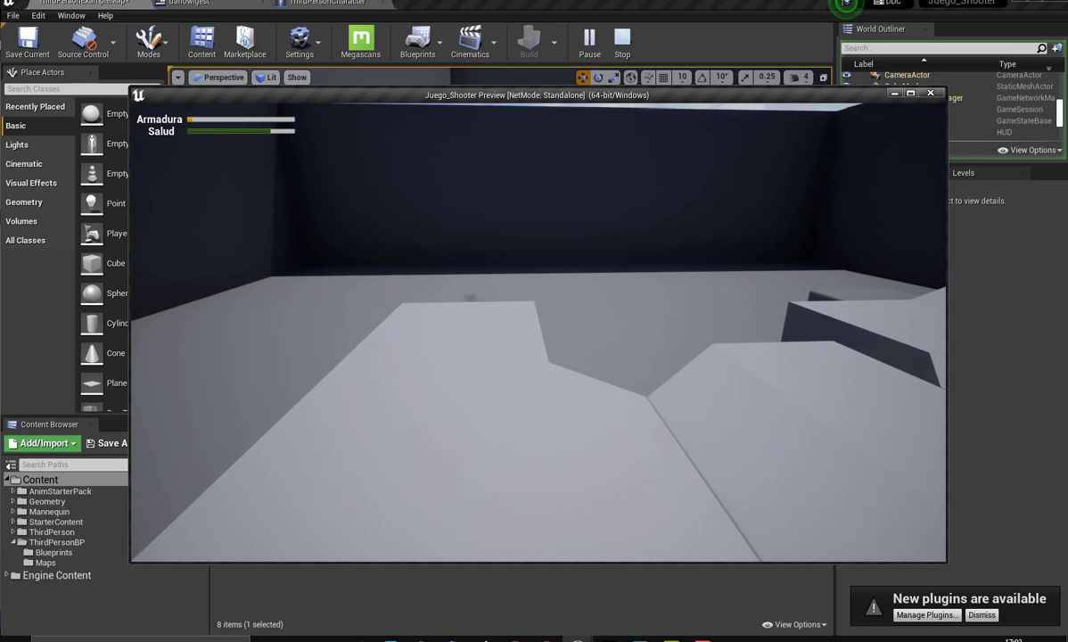
pyautogui.press('w')
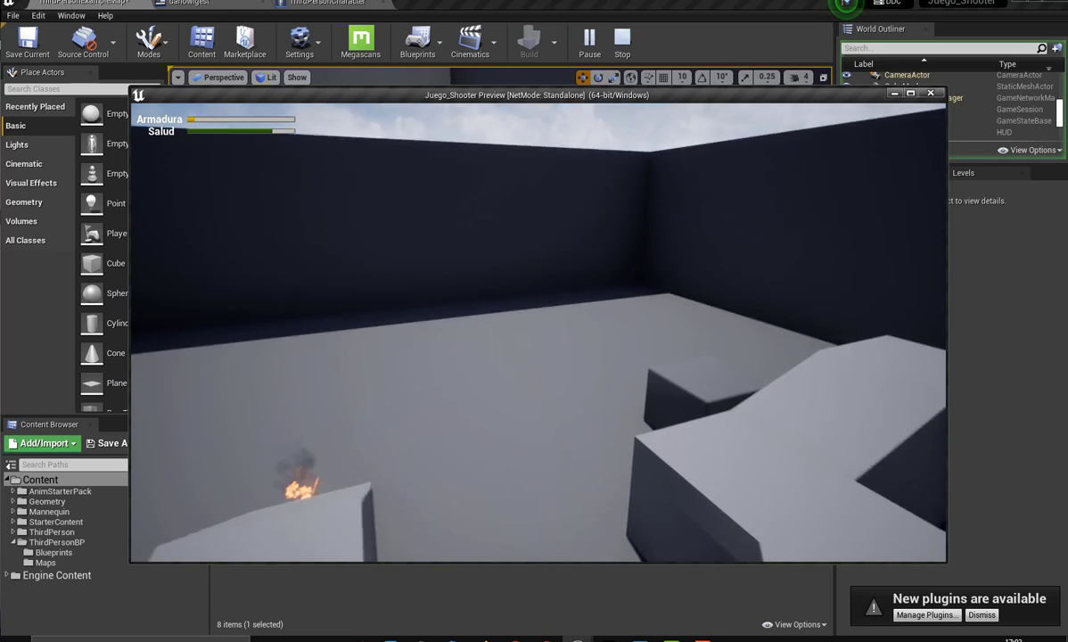
pyautogui.press('w')
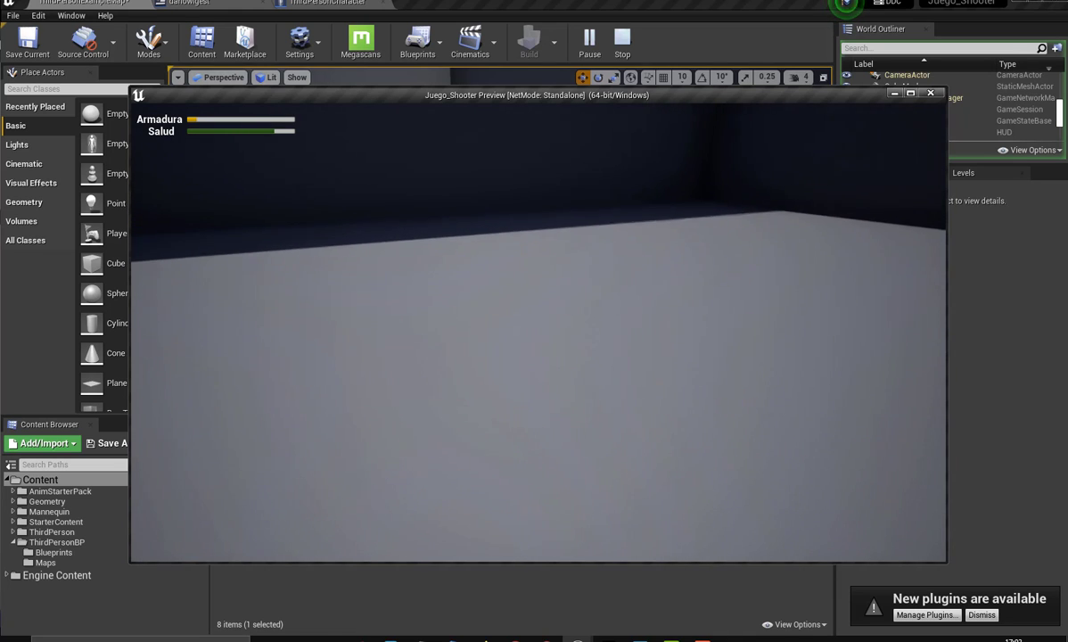
pyautogui.press('w')
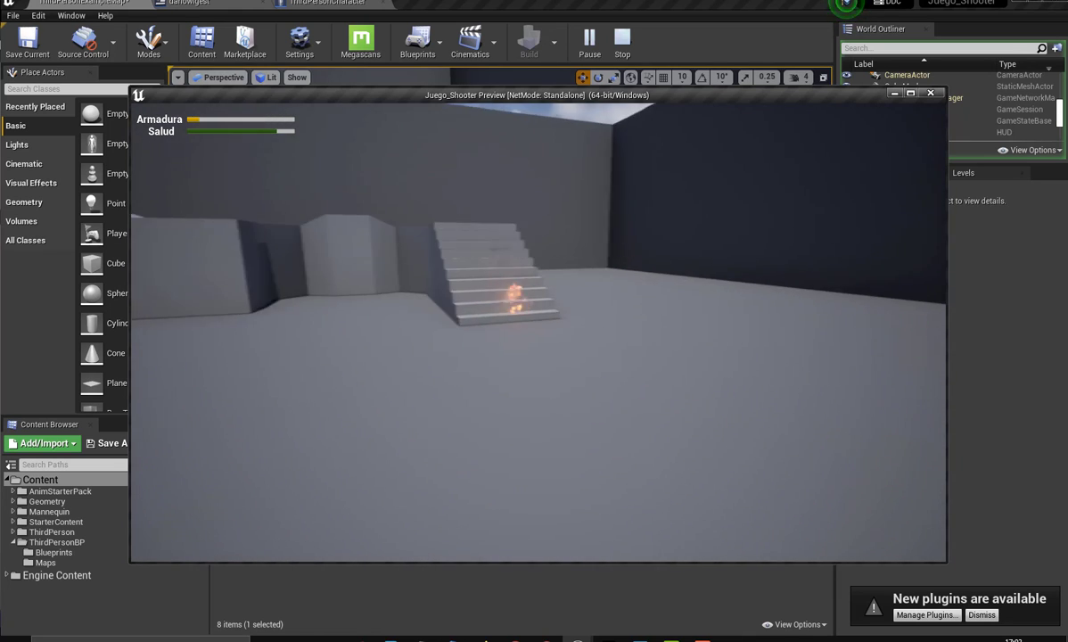
pyautogui.press('w')
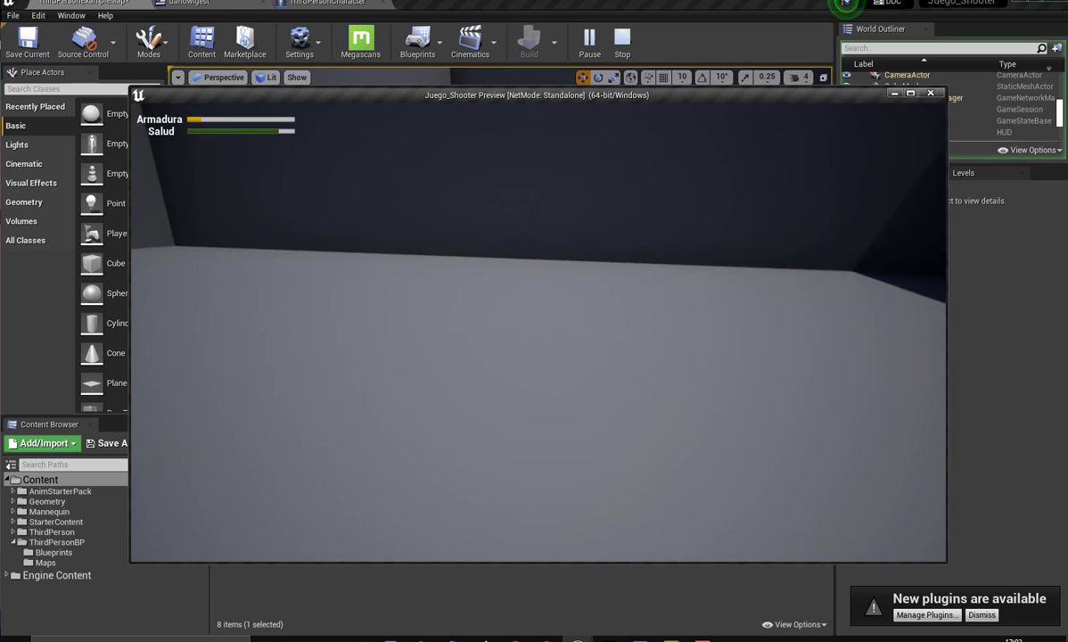
pyautogui.press('w')
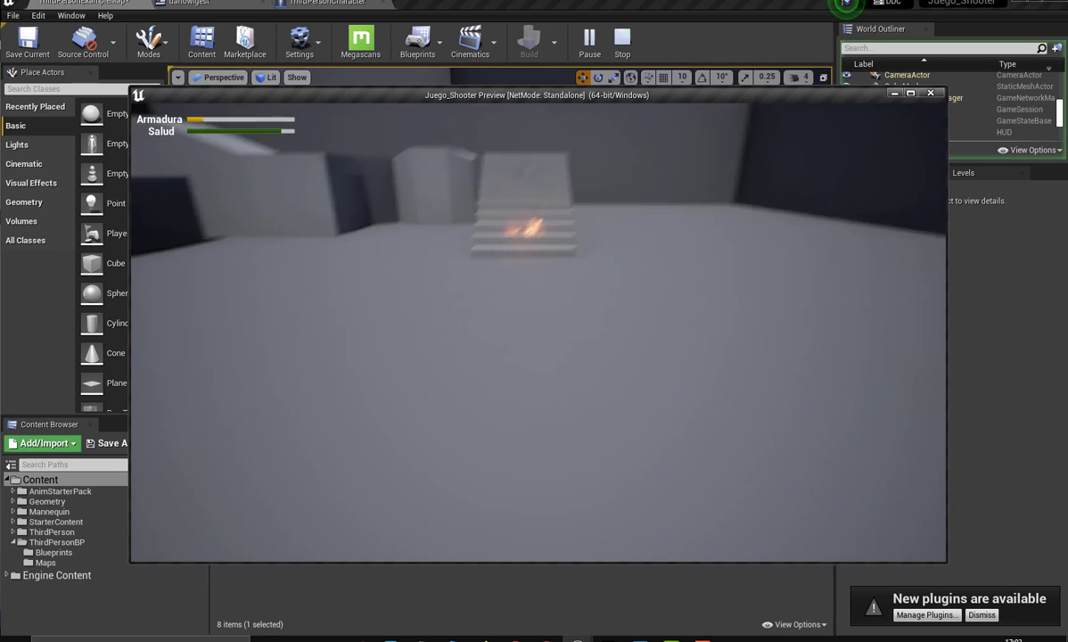
pyautogui.press('w')
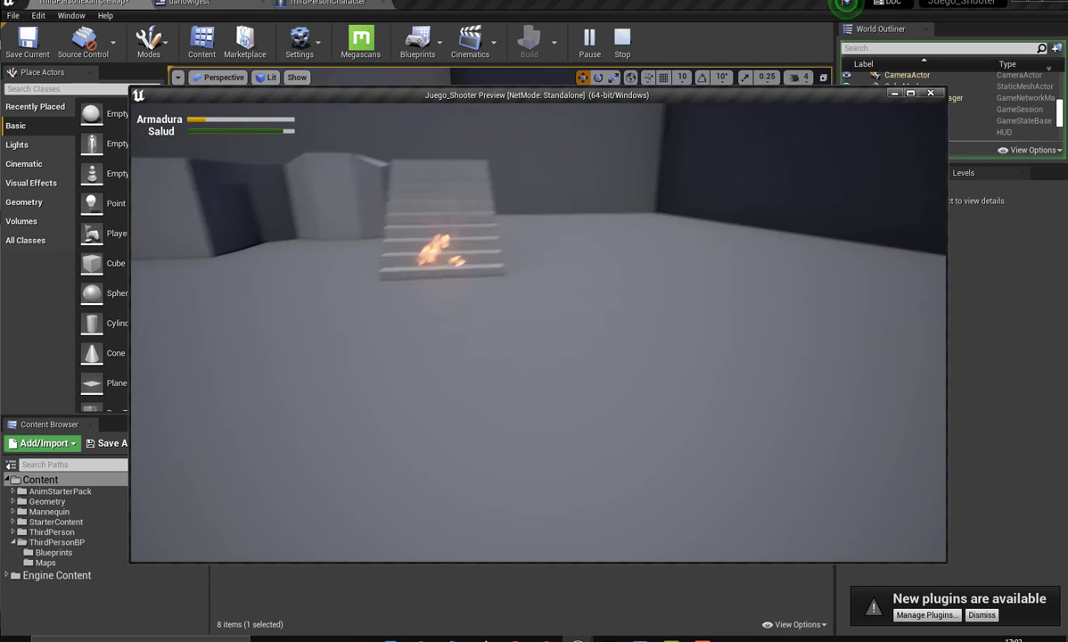
pyautogui.press('w')
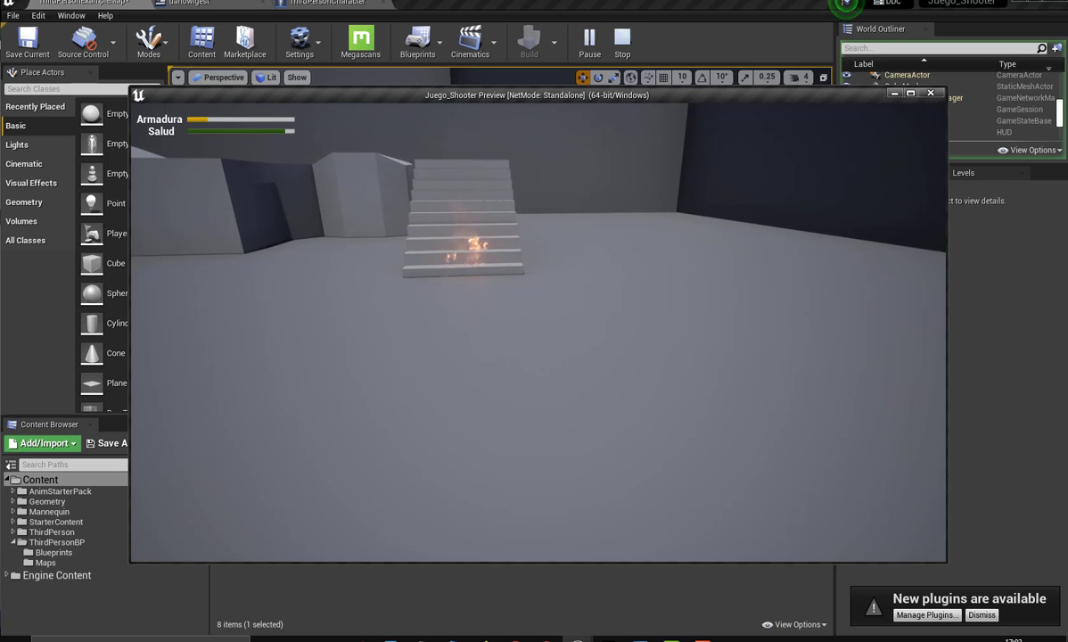
pyautogui.press('w')
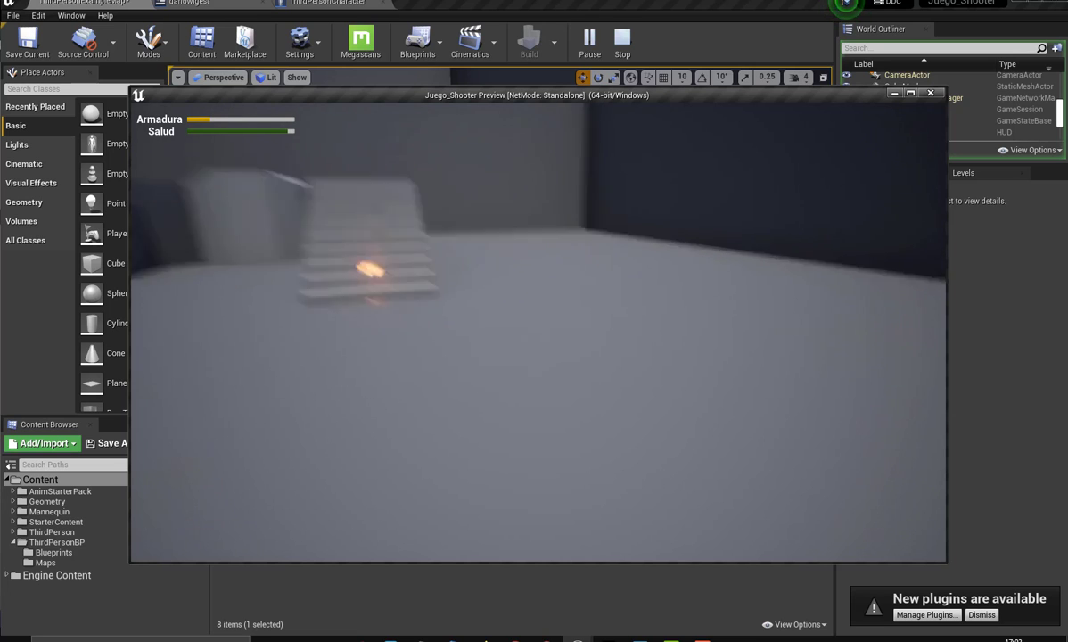
pyautogui.press('w')
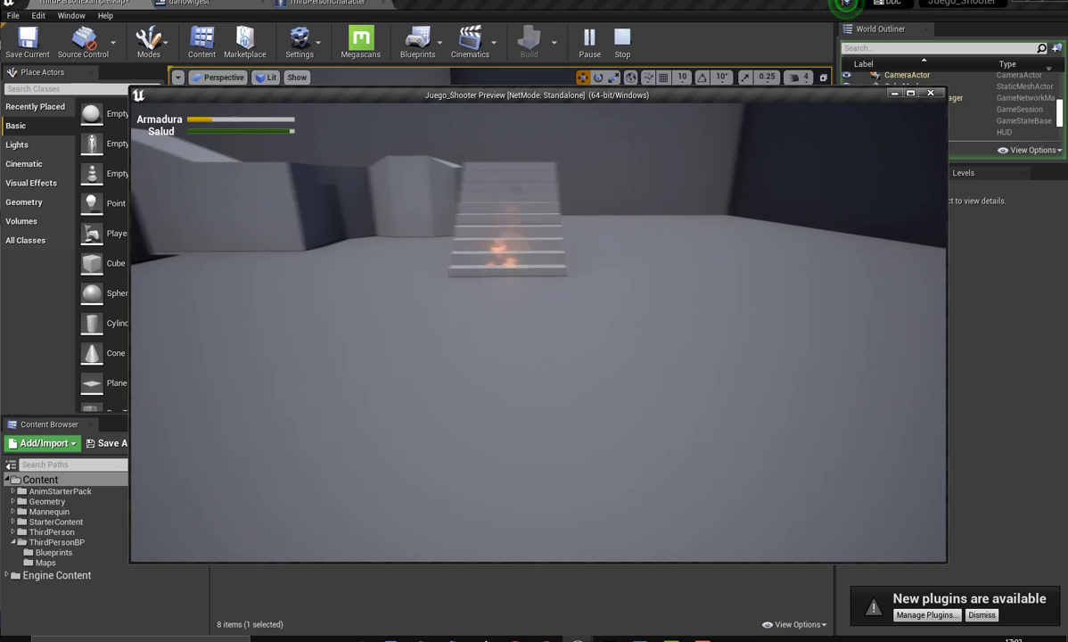
pyautogui.press('w')
pyautogui.press('Escape')
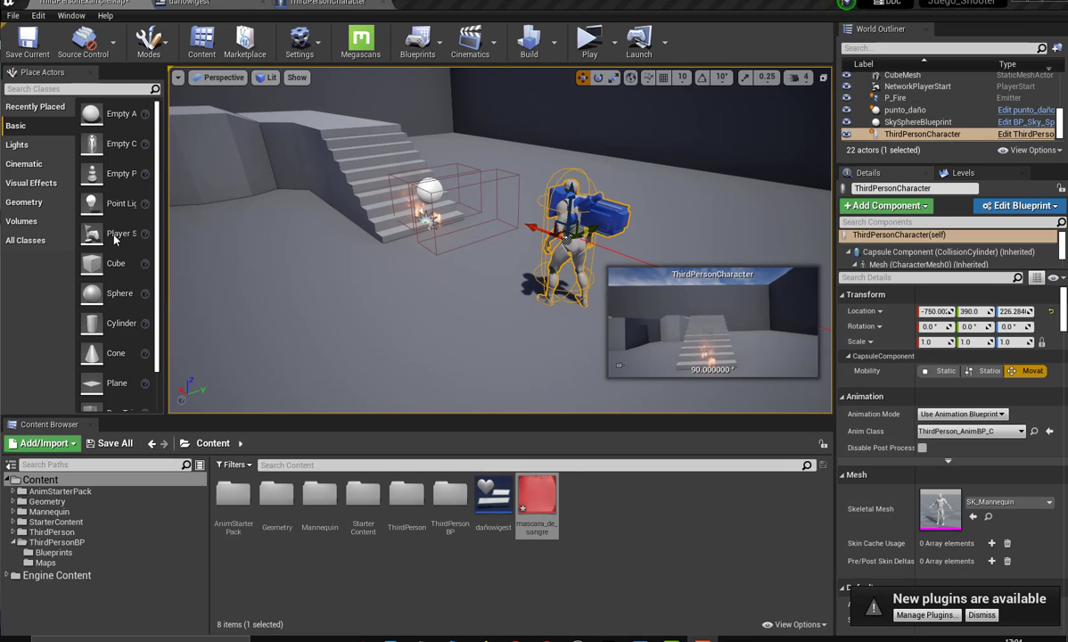
# Relaunch the game preview and walk the character toward the fiery stairs.
pyautogui.press('w')
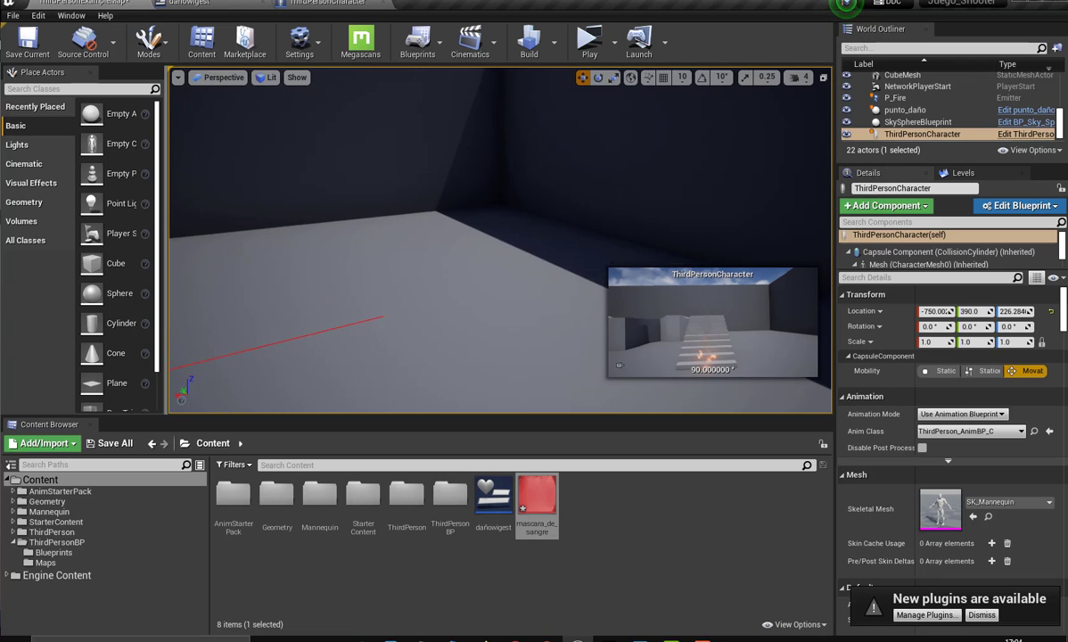
pyautogui.click(589, 40)
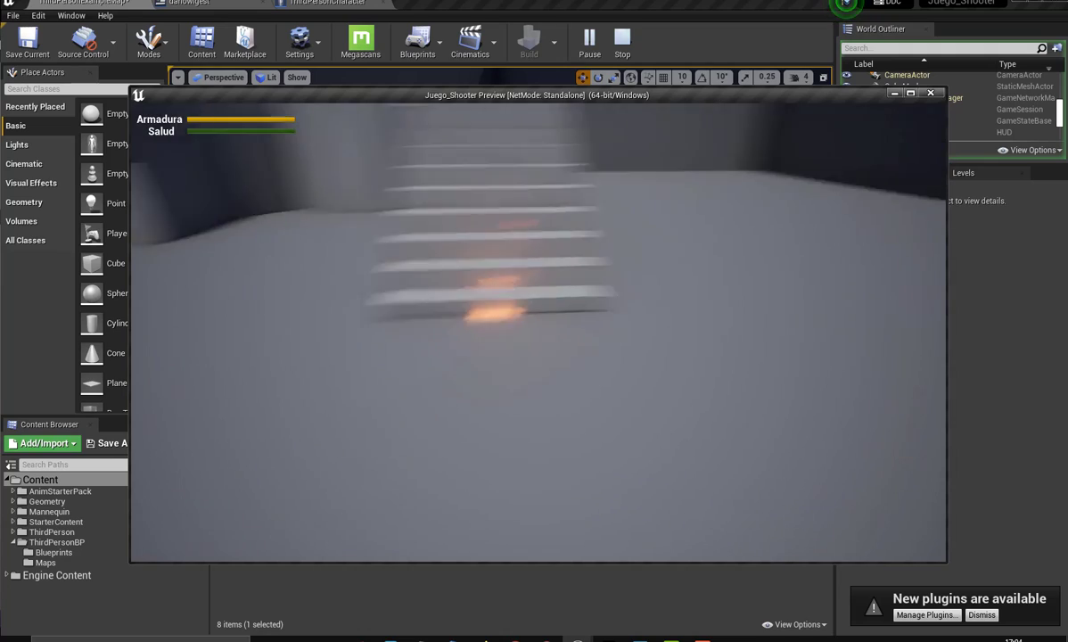
pyautogui.press('w')
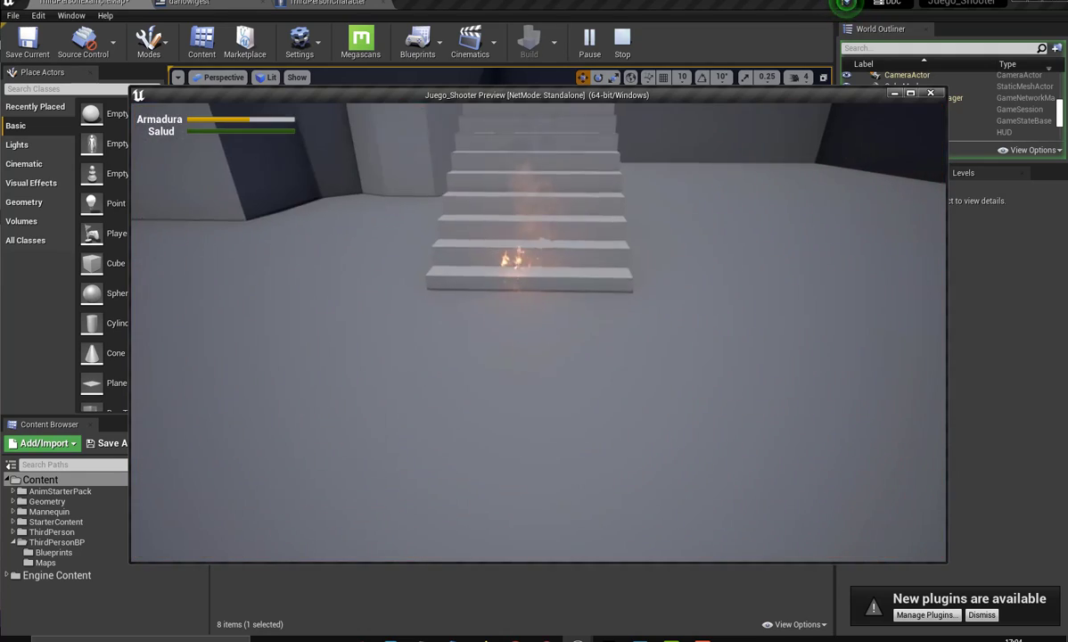
pyautogui.press('w')
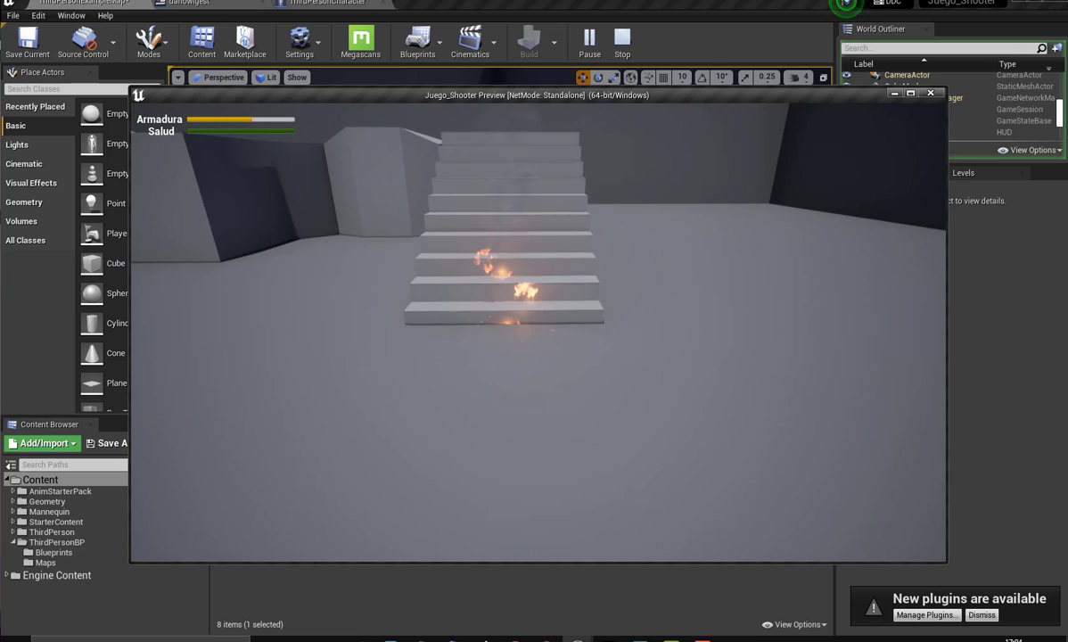
pyautogui.press('w')
pyautogui.press('w')
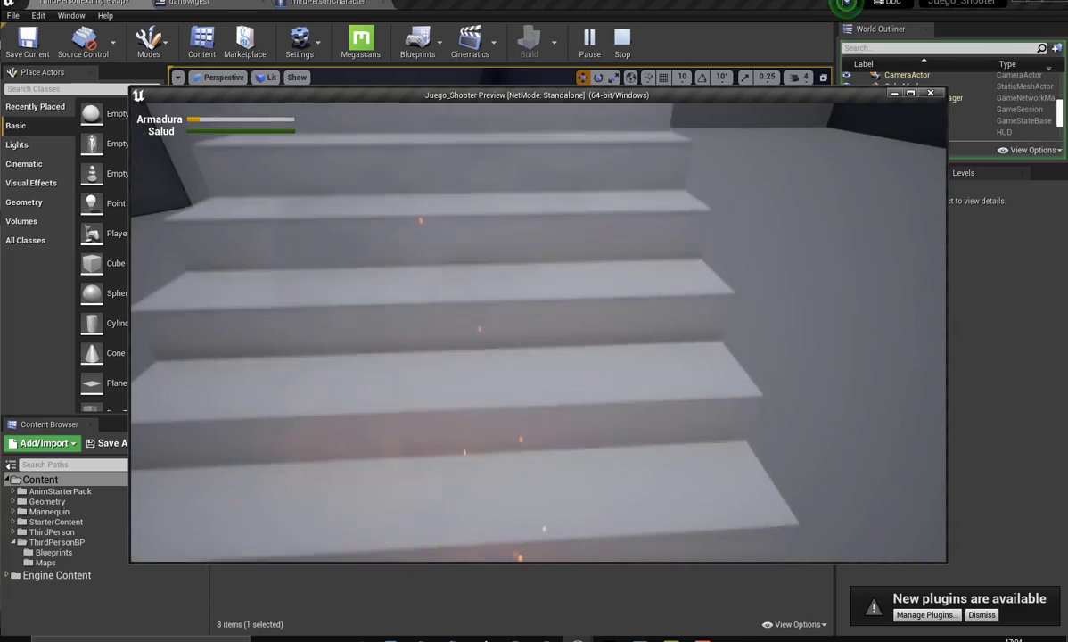
# Step in and out of the fire to see the blood-splatter overlay, then stop with Esc.
pyautogui.press('s')
pyautogui.press('w')
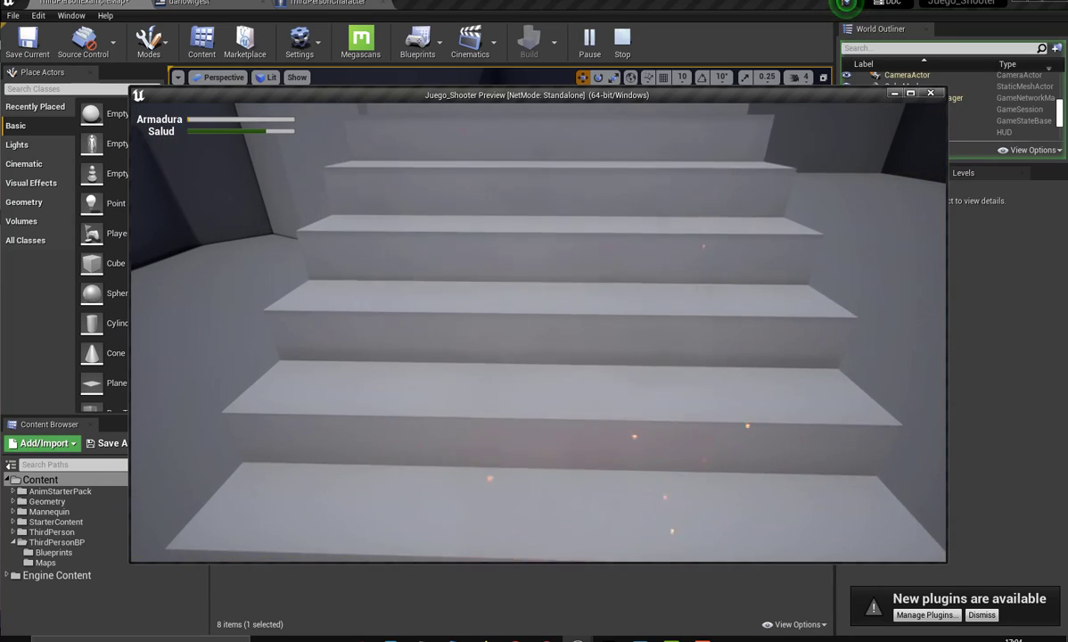
pyautogui.press('s')
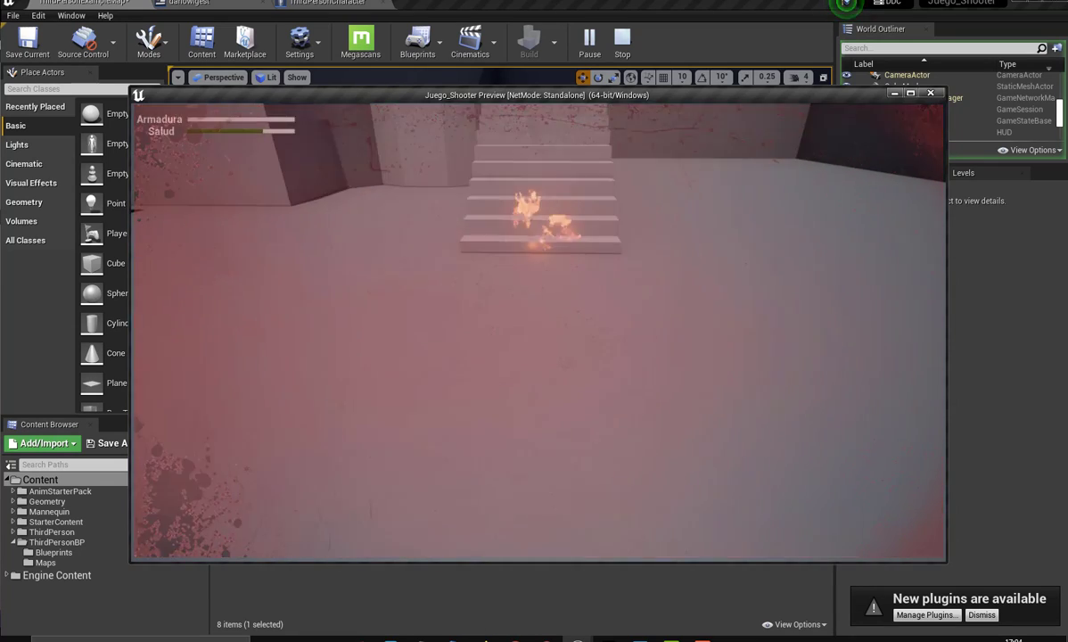
pyautogui.press('s')
pyautogui.press('w')
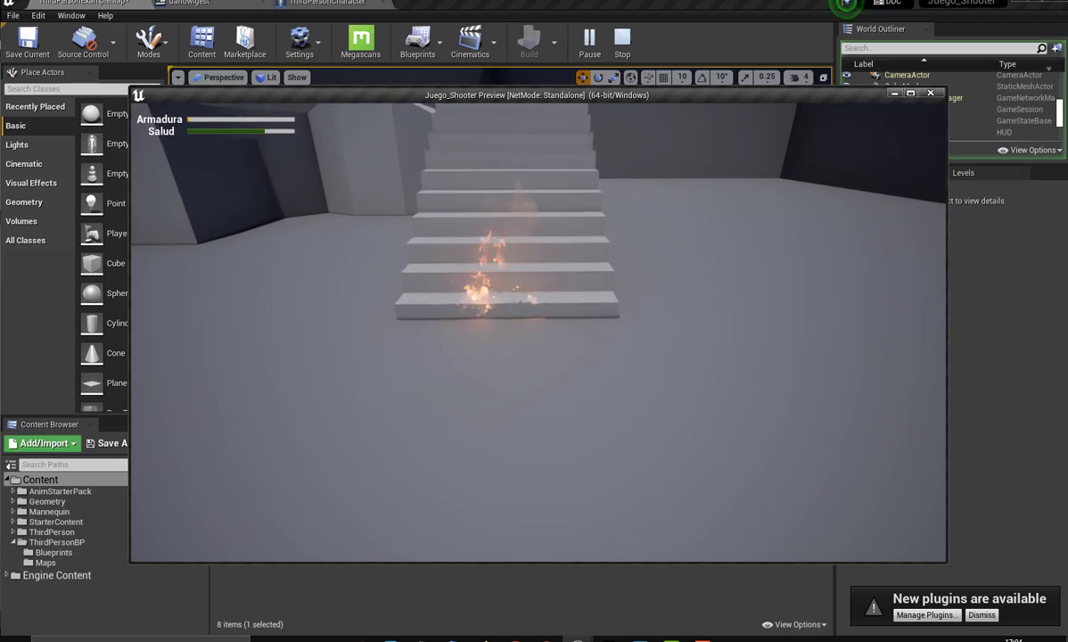
pyautogui.press('w')
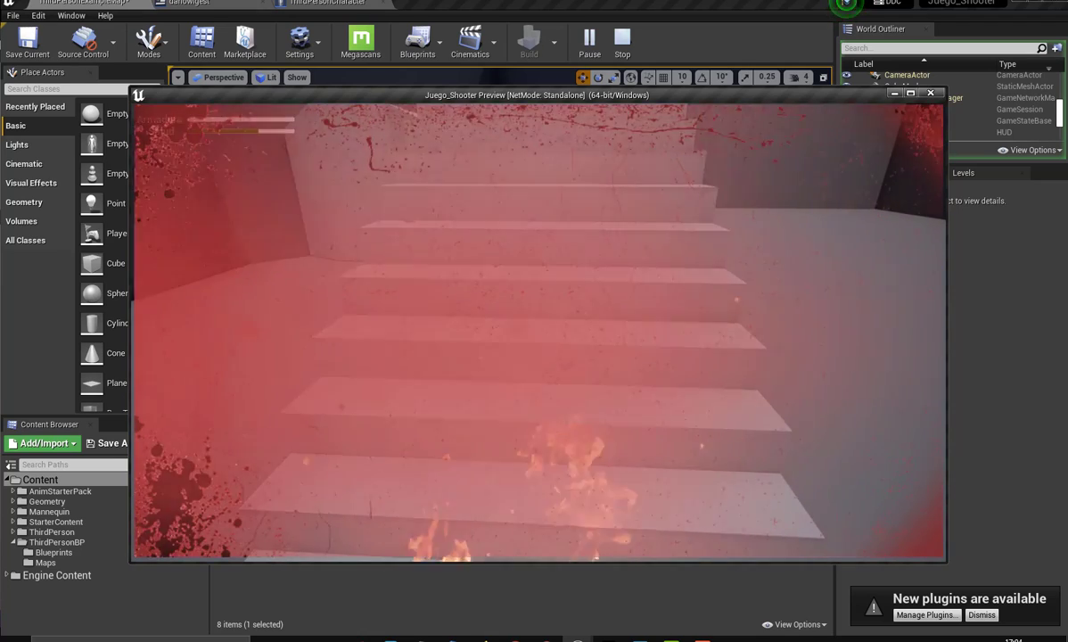
pyautogui.press('s')
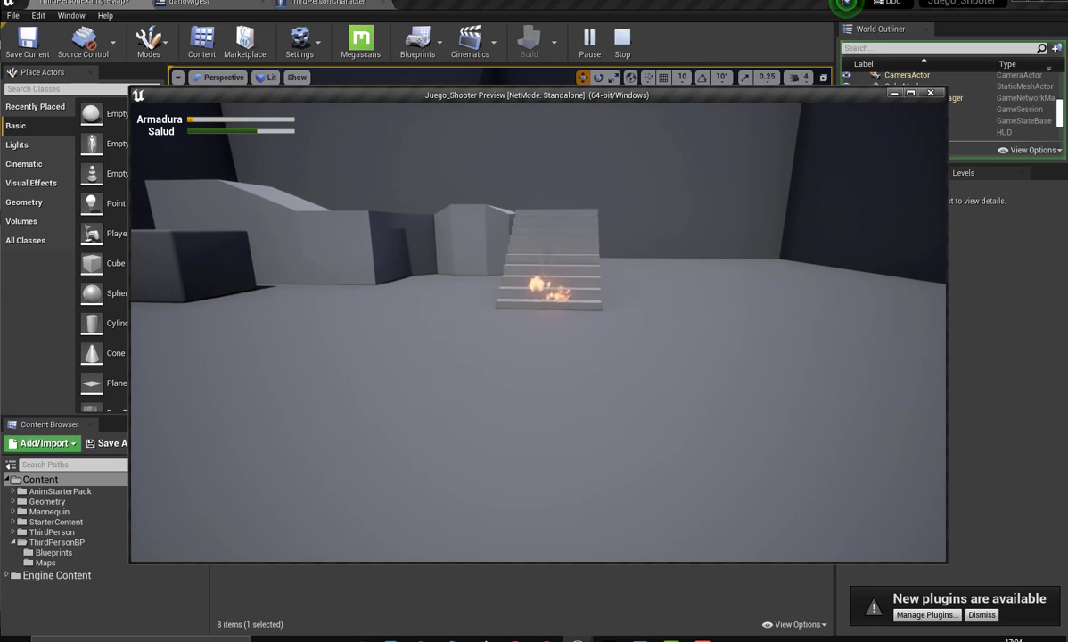
pyautogui.press('Escape')
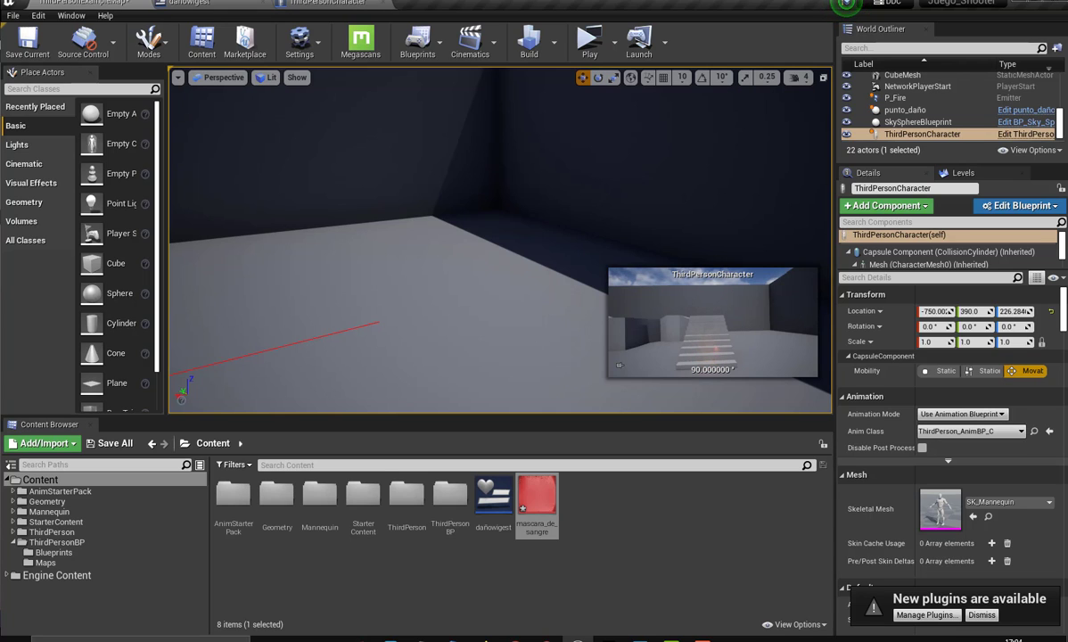
# In Takedamage 4%, wire Create Dañowigest Widget's exec into the SET node and compile.
pyautogui.click(319, 8)
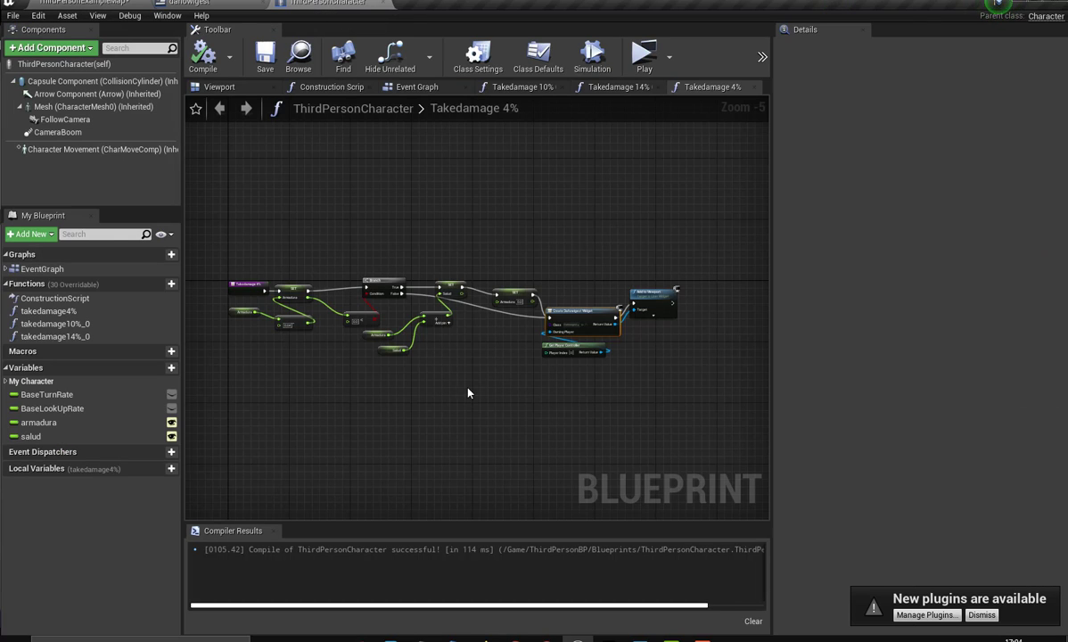
pyautogui.scroll(-2, 469, 393)
pyautogui.scroll(4, 472, 392)
pyautogui.moveTo(476, 389)
pyautogui.mouseDown(button='right')
pyautogui.moveTo(399, 373)
pyautogui.moveTo(342, 380)
pyautogui.mouseUp(button='right')
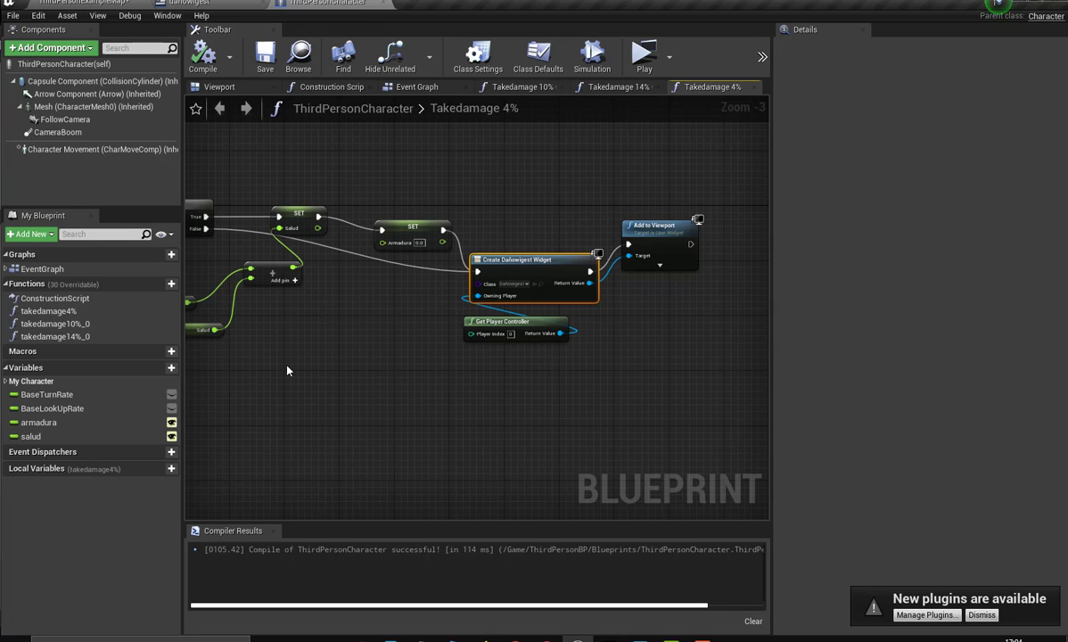
pyautogui.moveTo(287, 371)
pyautogui.mouseDown(button='right')
pyautogui.moveTo(613, 410)
pyautogui.moveTo(328, 389)
pyautogui.mouseUp(button='right')
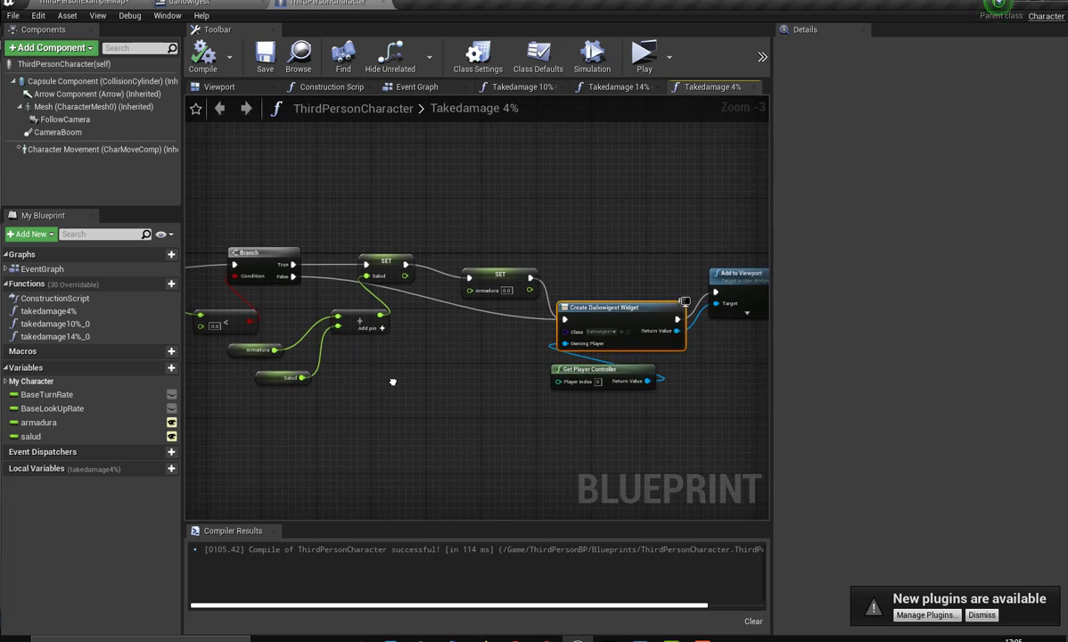
pyautogui.moveTo(346, 373)
pyautogui.mouseDown(button='right')
pyautogui.moveTo(310, 371)
pyautogui.moveTo(398, 358)
pyautogui.mouseUp(button='right')
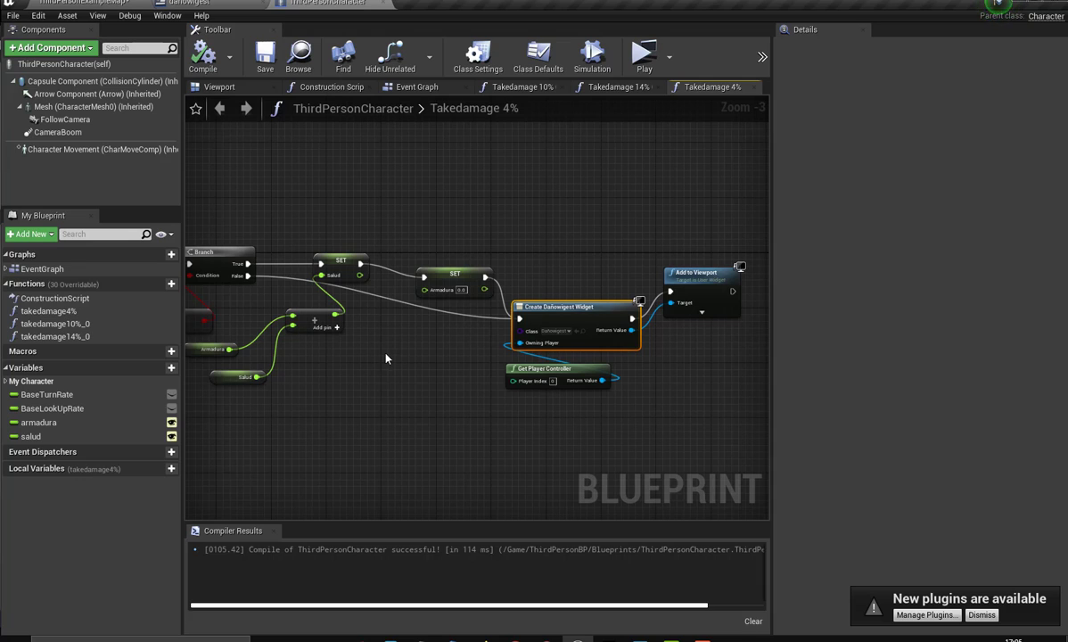
pyautogui.moveTo(385, 358); pyautogui.dragTo(430, 350, button='right')
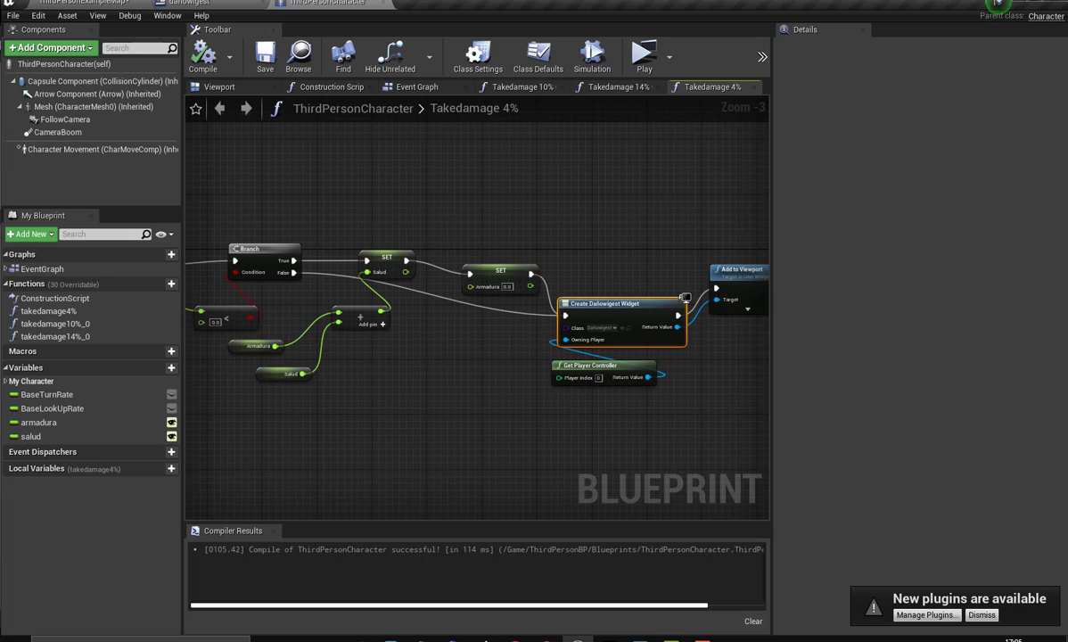
pyautogui.moveTo(430, 354)
pyautogui.mouseDown(button='right')
pyautogui.moveTo(557, 345)
pyautogui.moveTo(376, 348)
pyautogui.mouseUp(button='right')
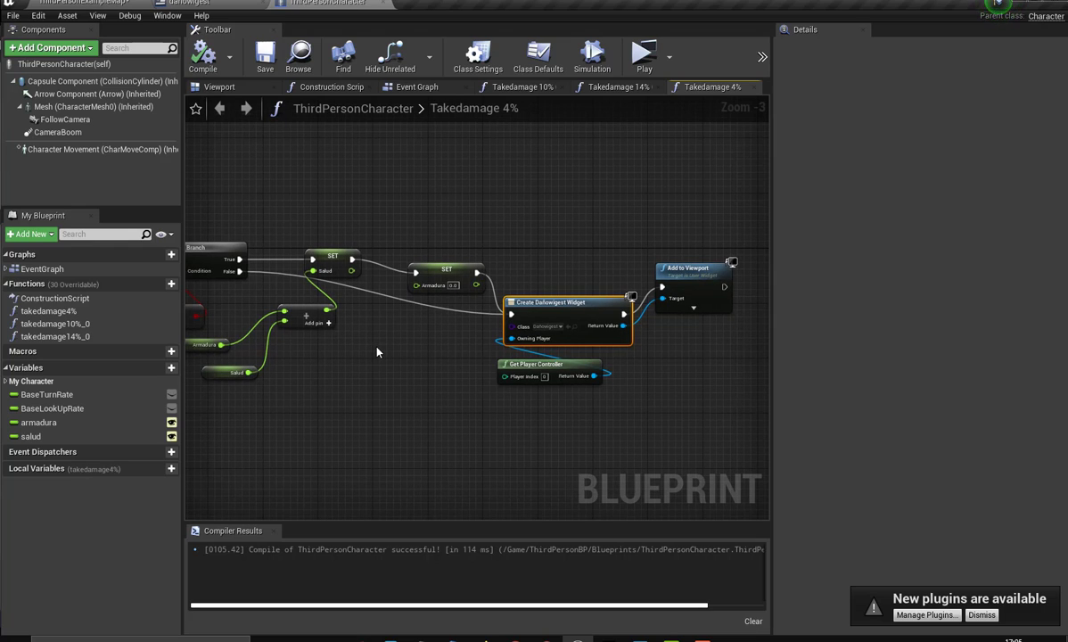
pyautogui.moveTo(625, 314); pyautogui.dragTo(314, 264)
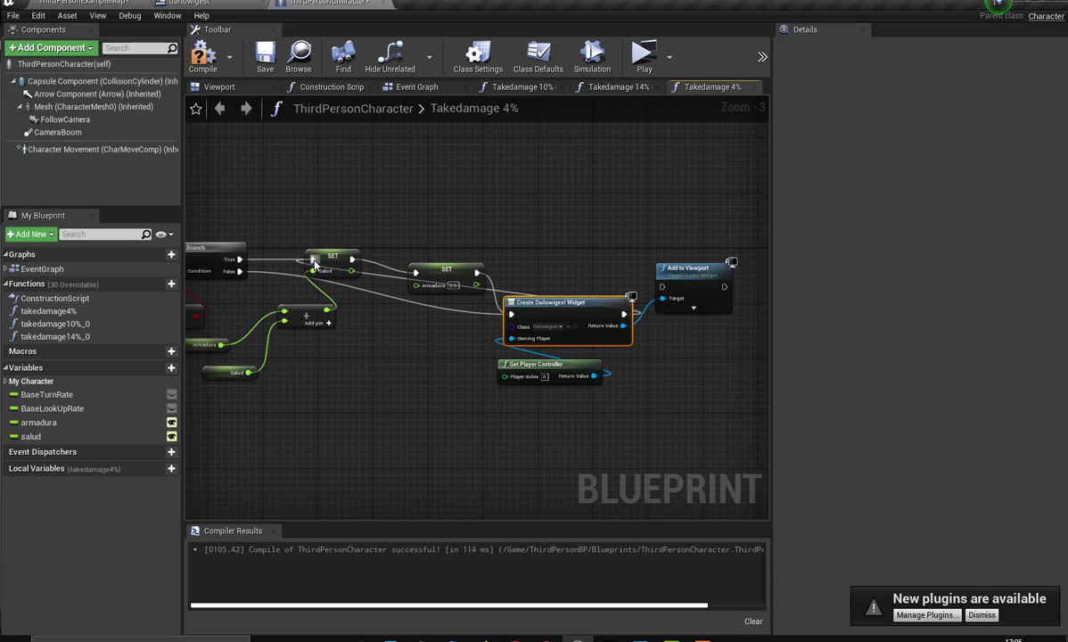
pyautogui.click(204, 51)
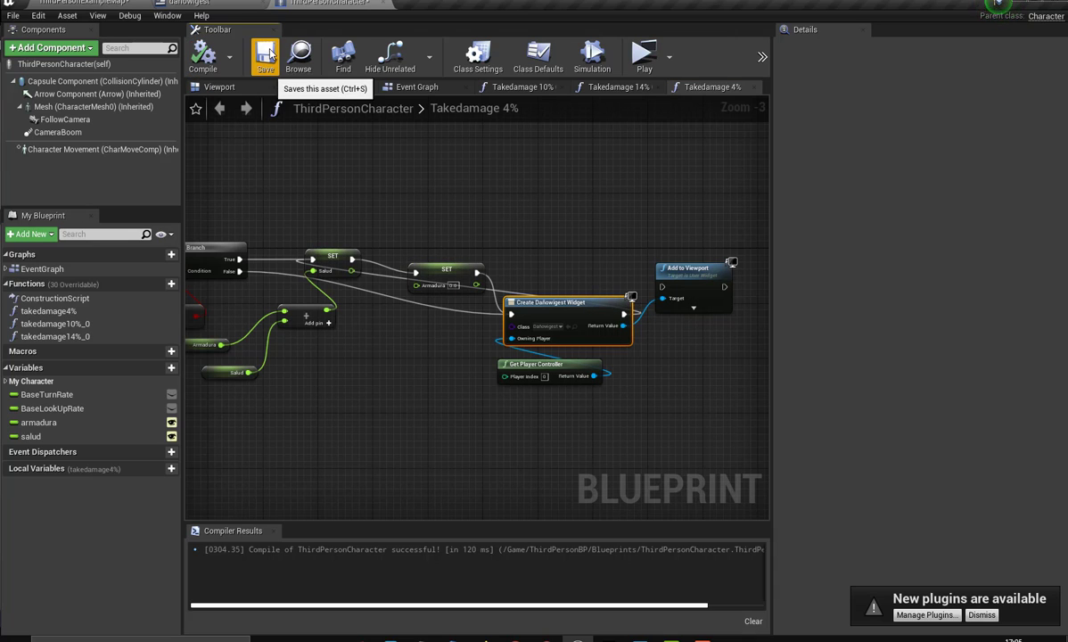
pyautogui.click(116, 5)
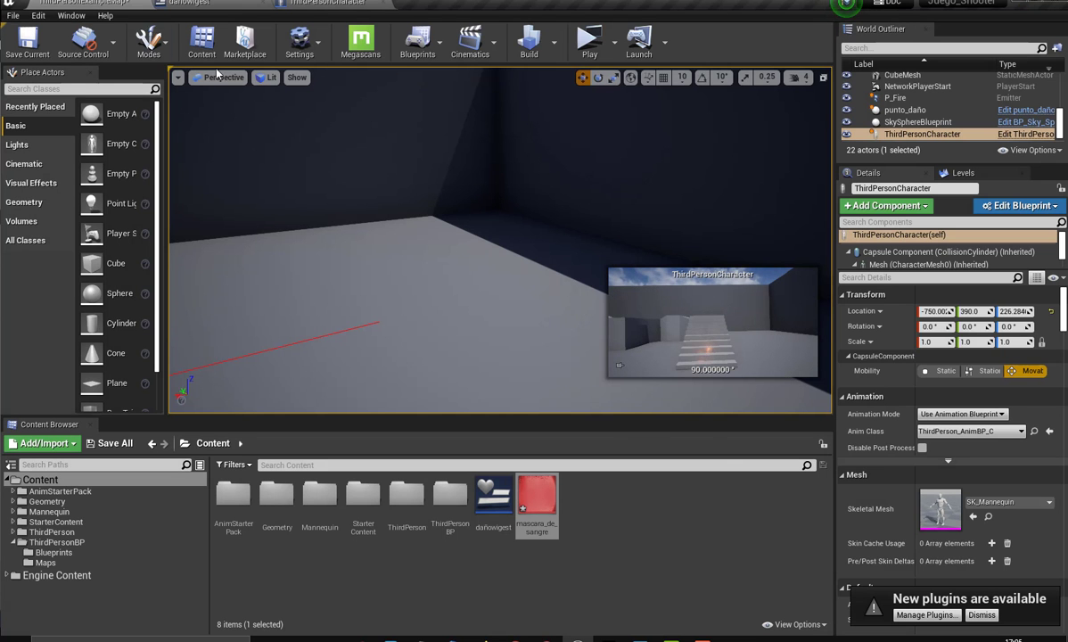
pyautogui.click(580, 52)
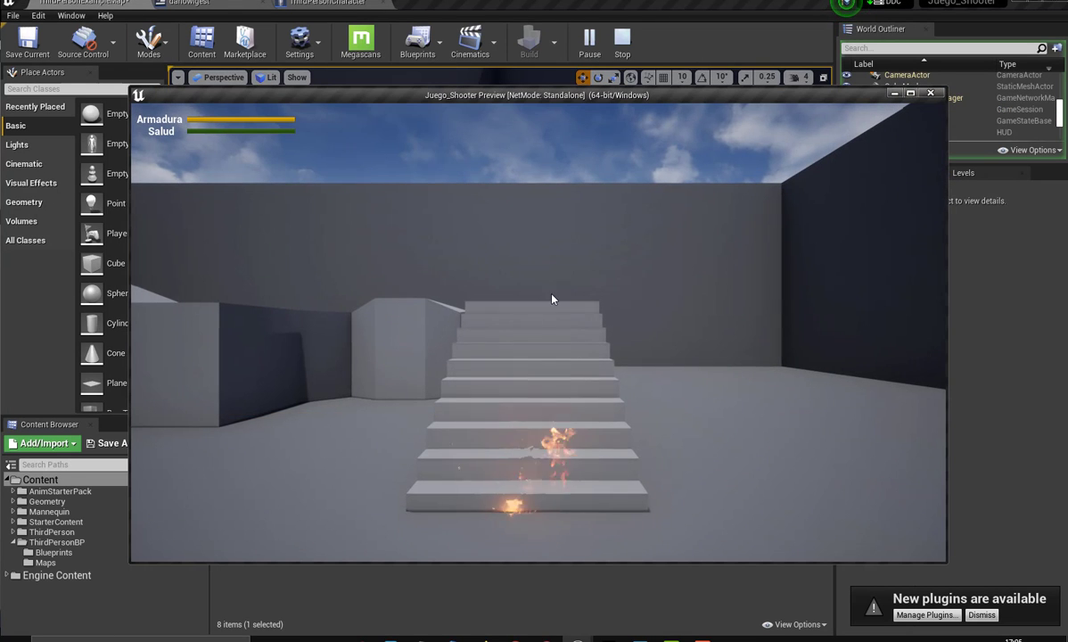
pyautogui.press('w')
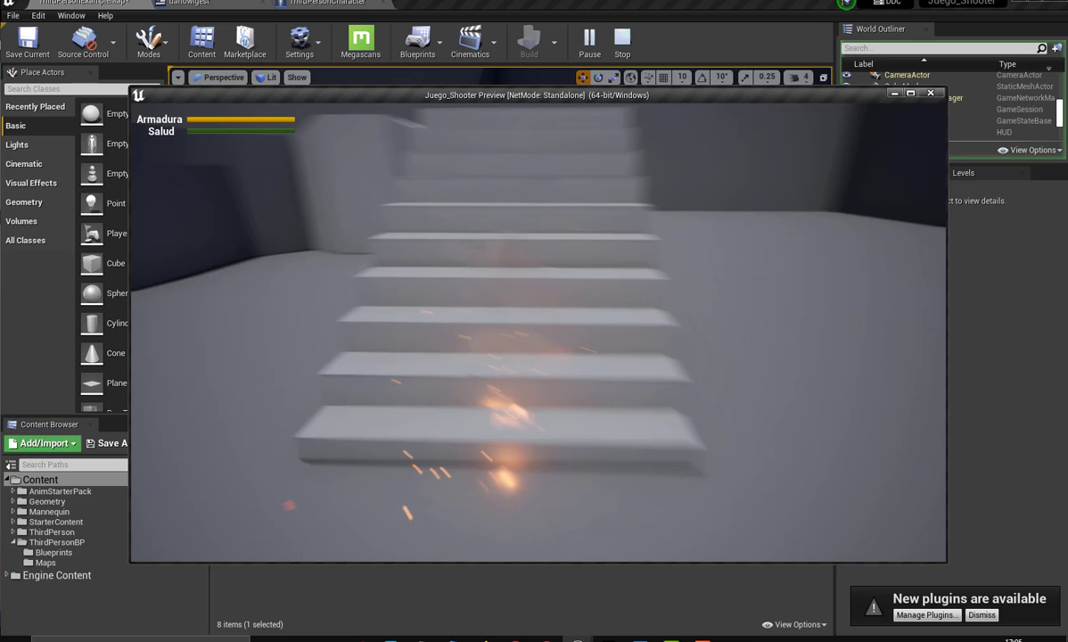
pyautogui.press('super')
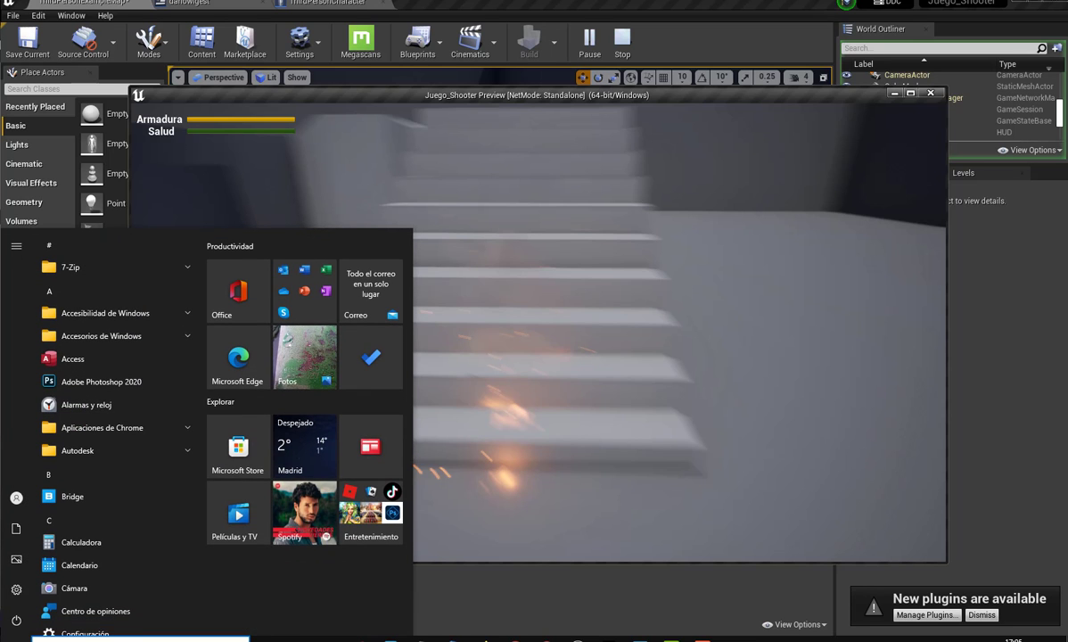
pyautogui.press('Escape')
pyautogui.press('Escape')
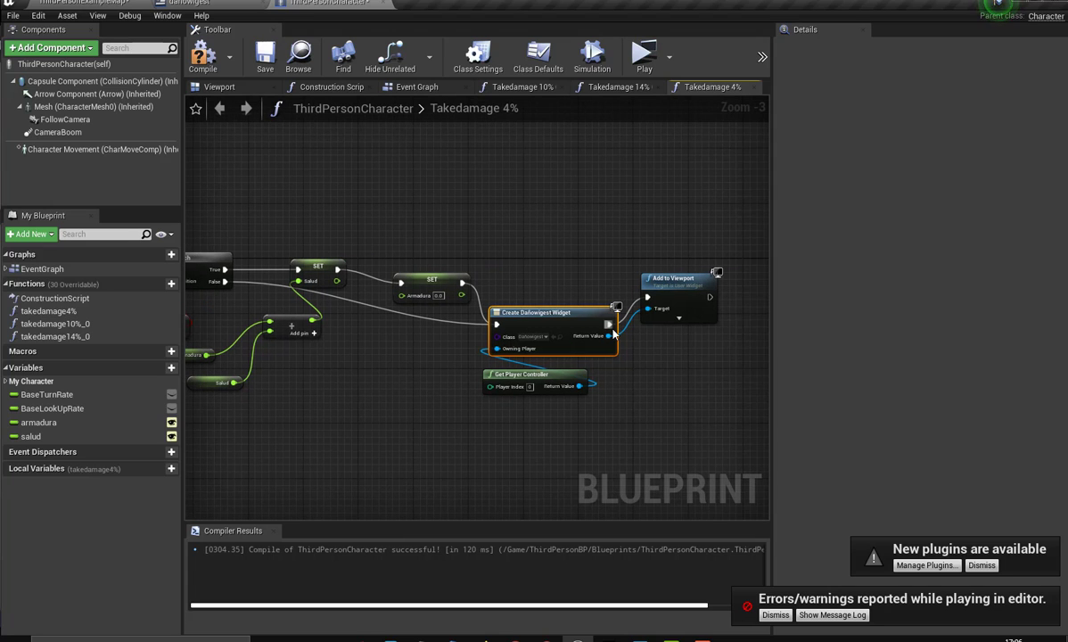
# Align Create Dañowigest Widget level with the SET nodes and return to the dañowigest Event Graph.
pyautogui.moveTo(412, 379); pyautogui.dragTo(440, 365, button='right')
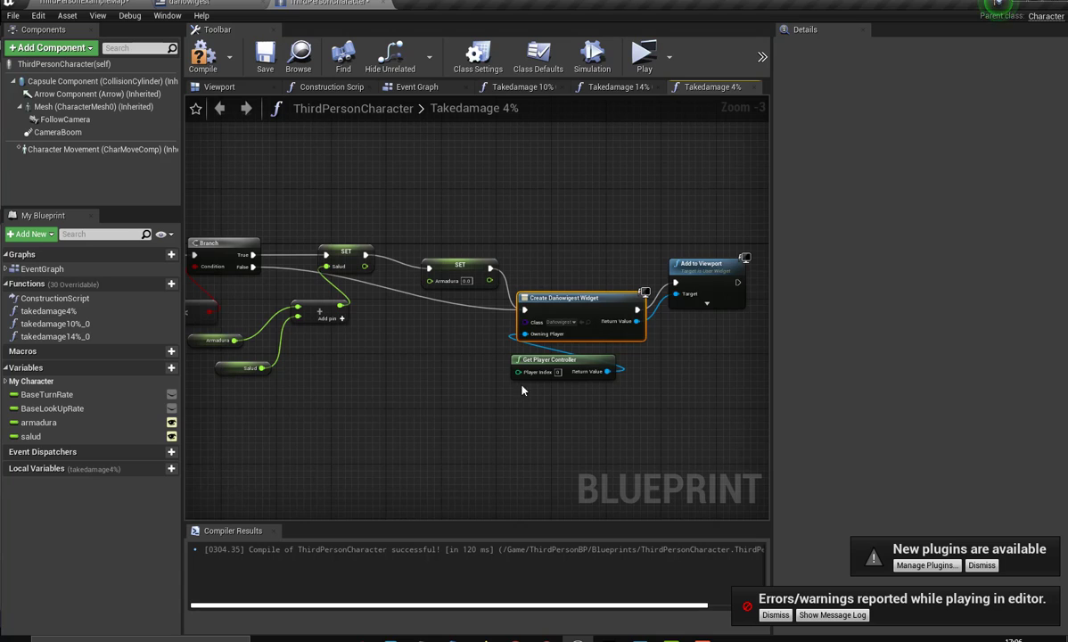
pyautogui.moveTo(523, 389); pyautogui.dragTo(637, 279, button='right')
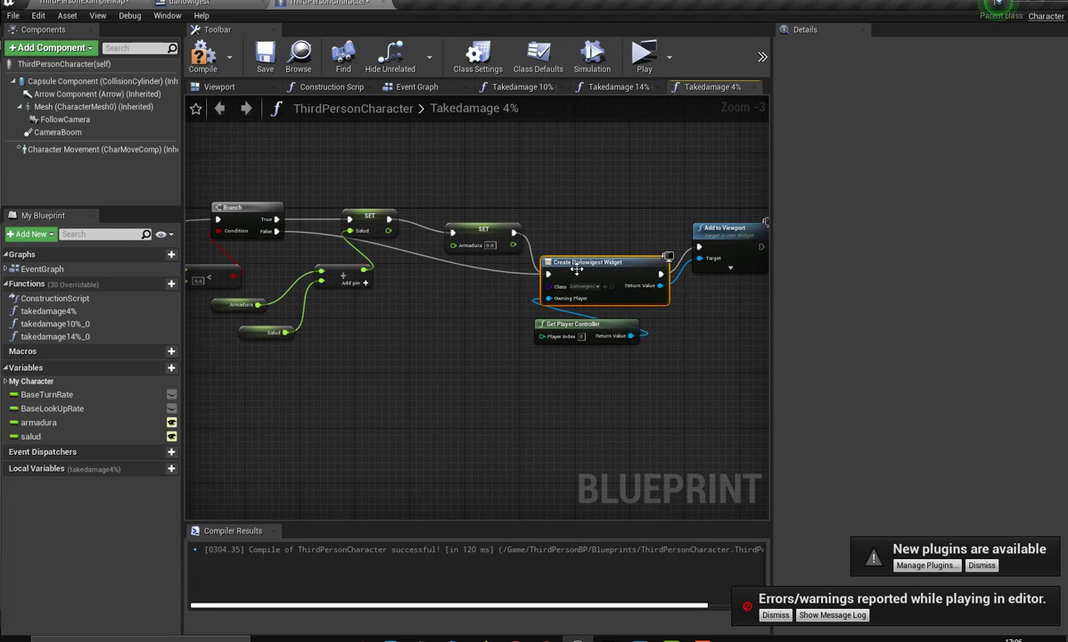
pyautogui.moveTo(577, 269); pyautogui.dragTo(585, 234)
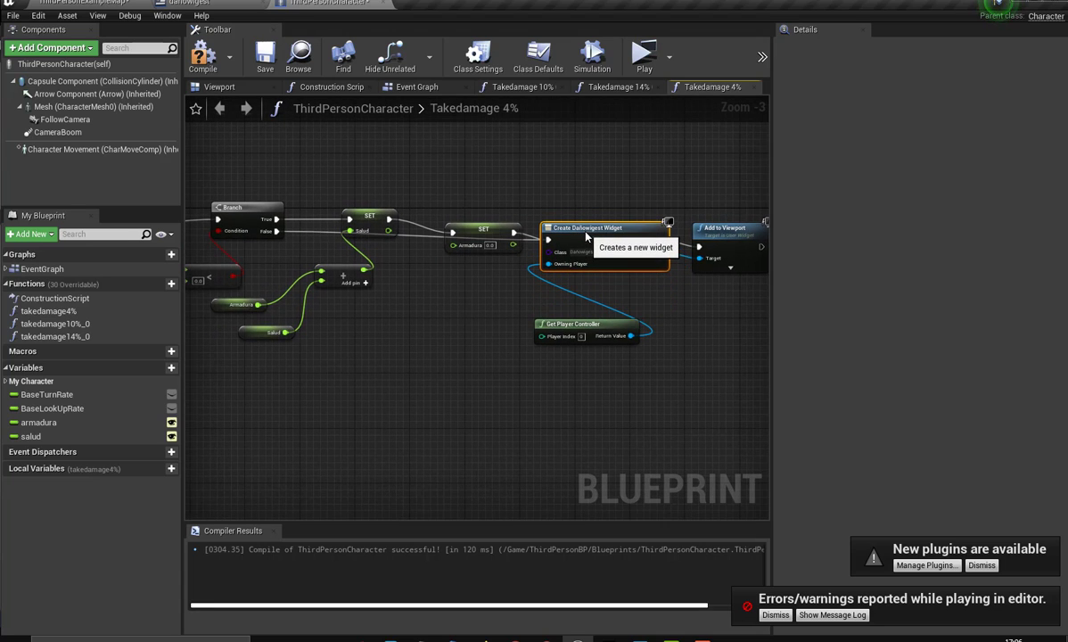
pyautogui.moveTo(400, 329); pyautogui.dragTo(414, 321, button='right')
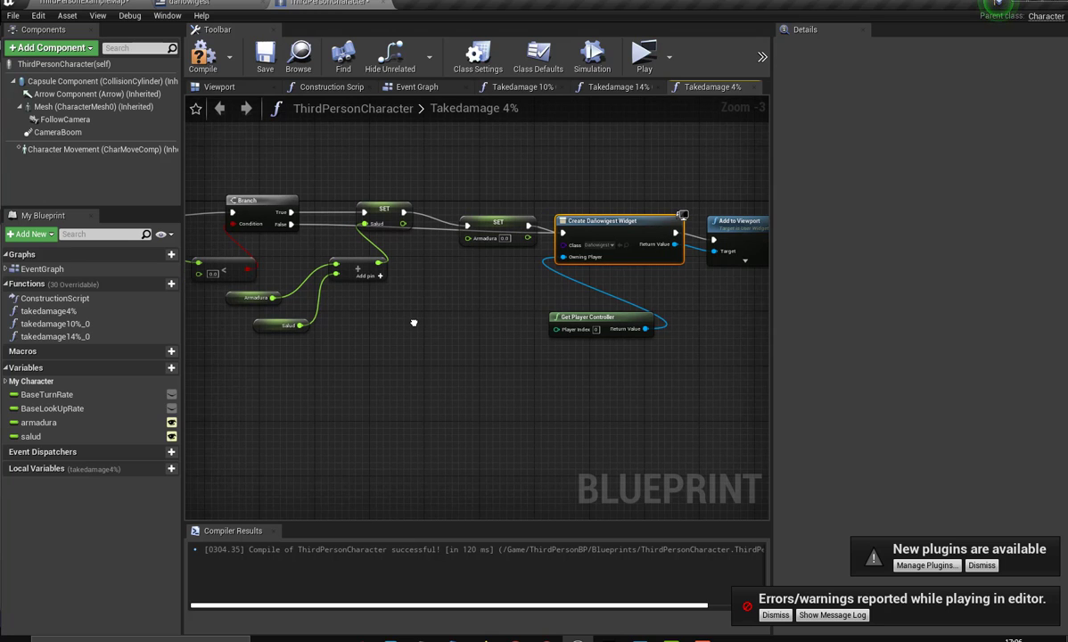
pyautogui.click(227, 4)
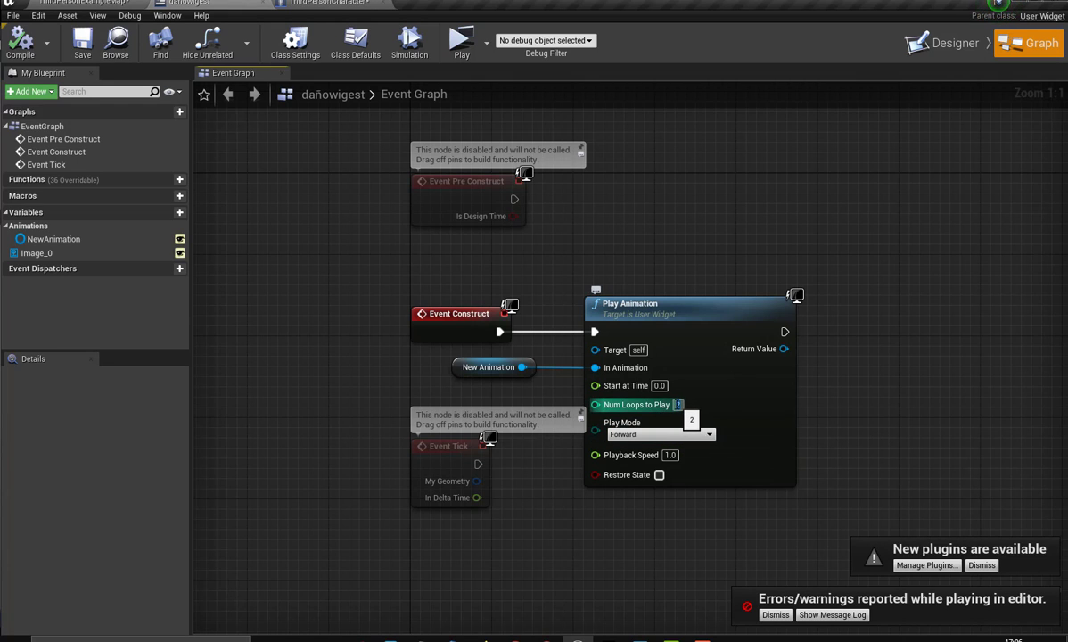
# Set Num Loops to Play on the Play Animation node to 3, then compile and save the widget.
pyautogui.write('3')
pyautogui.press('Return')
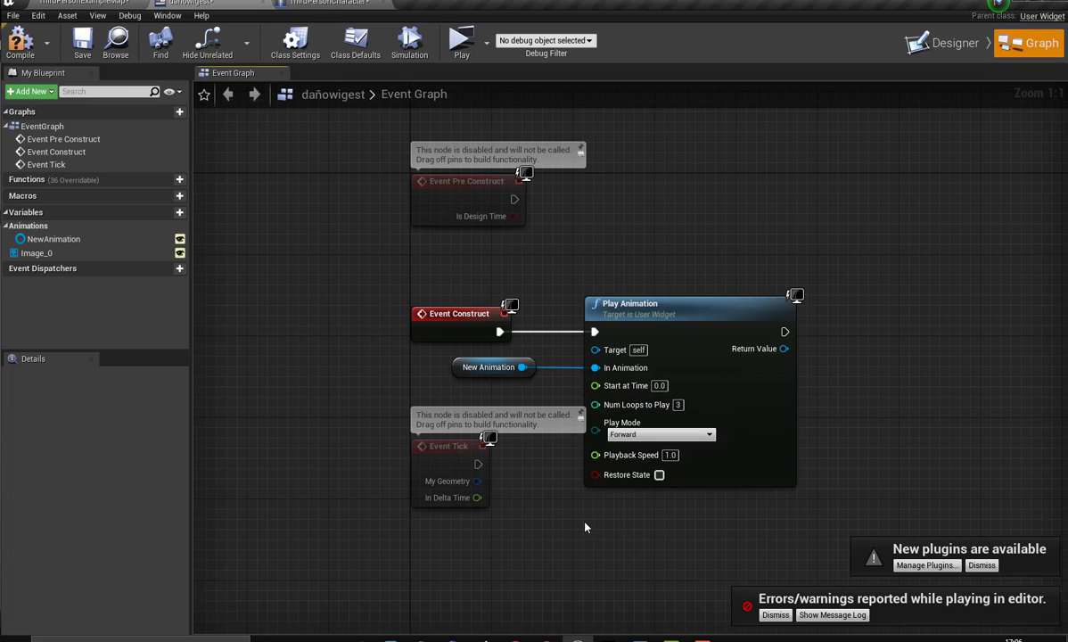
pyautogui.click(19, 41)
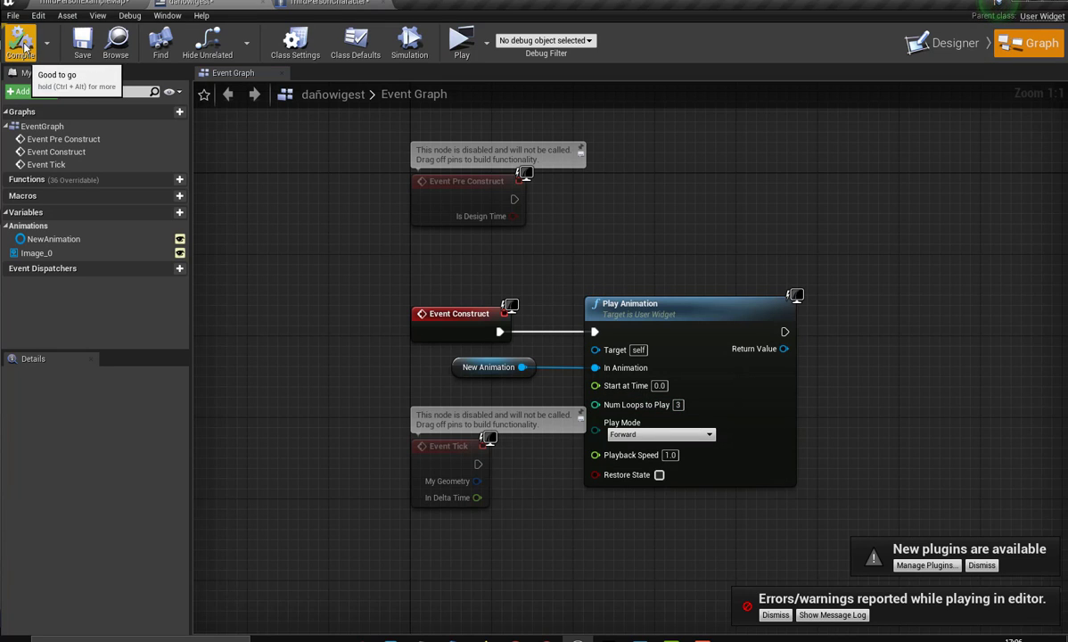
pyautogui.click(81, 42)
# Play the level from the level editor and walk into the stairs fire until Armadura and Salud drop, then stop.
pyautogui.click(98, 4)
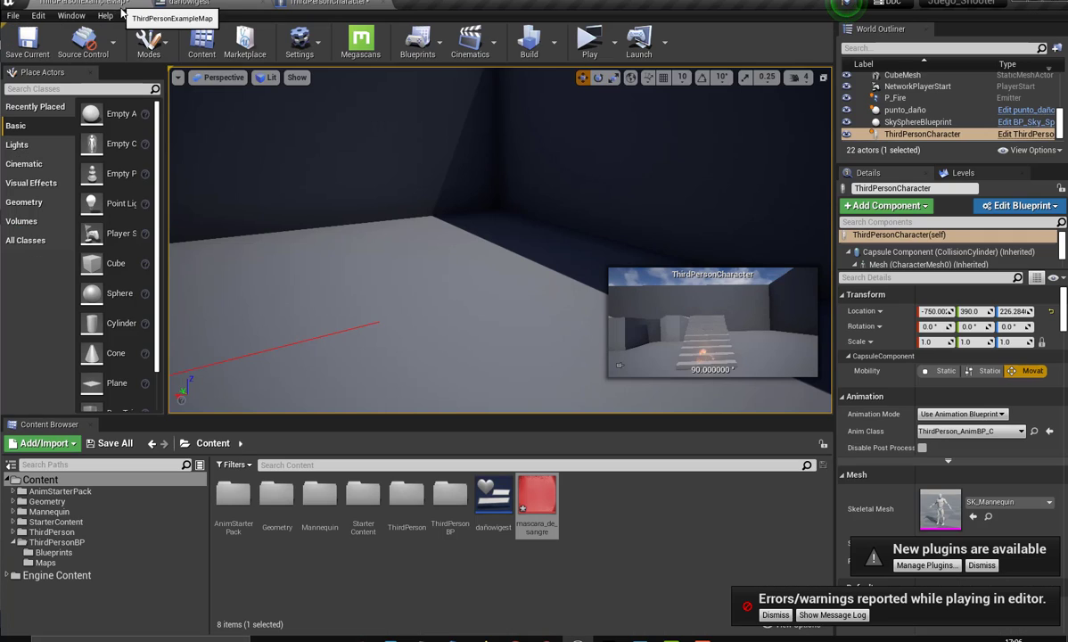
pyautogui.click(586, 40)
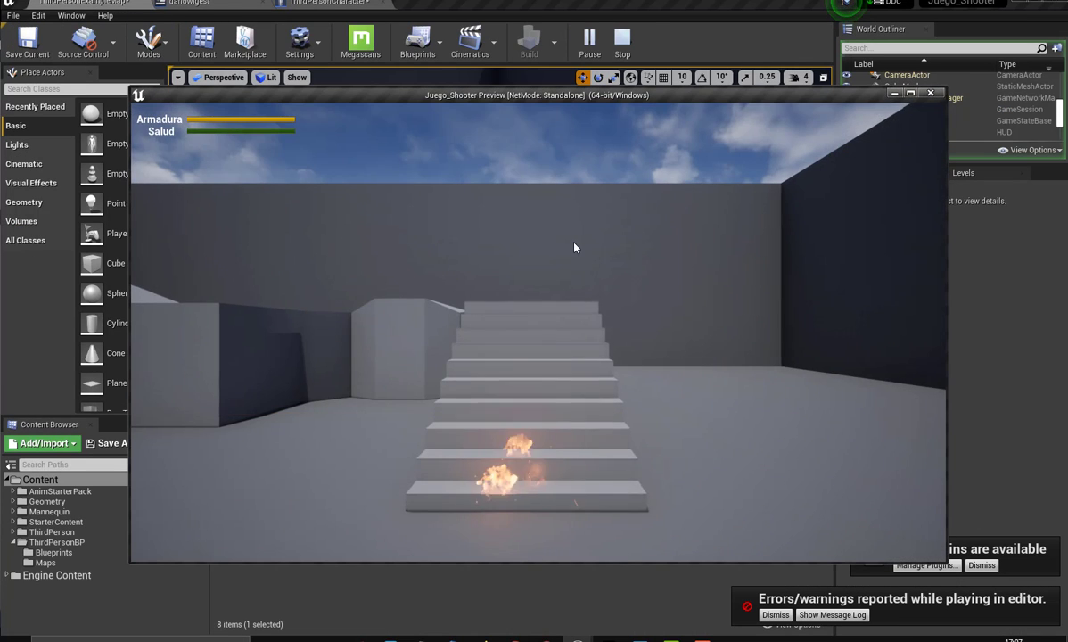
pyautogui.press('w')
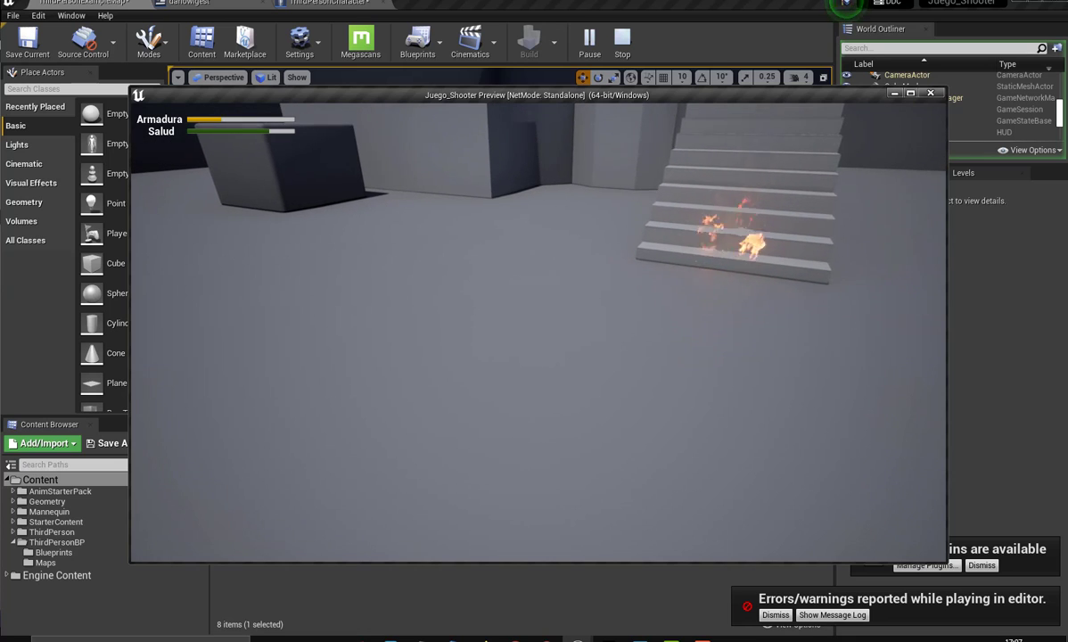
pyautogui.press('Escape')
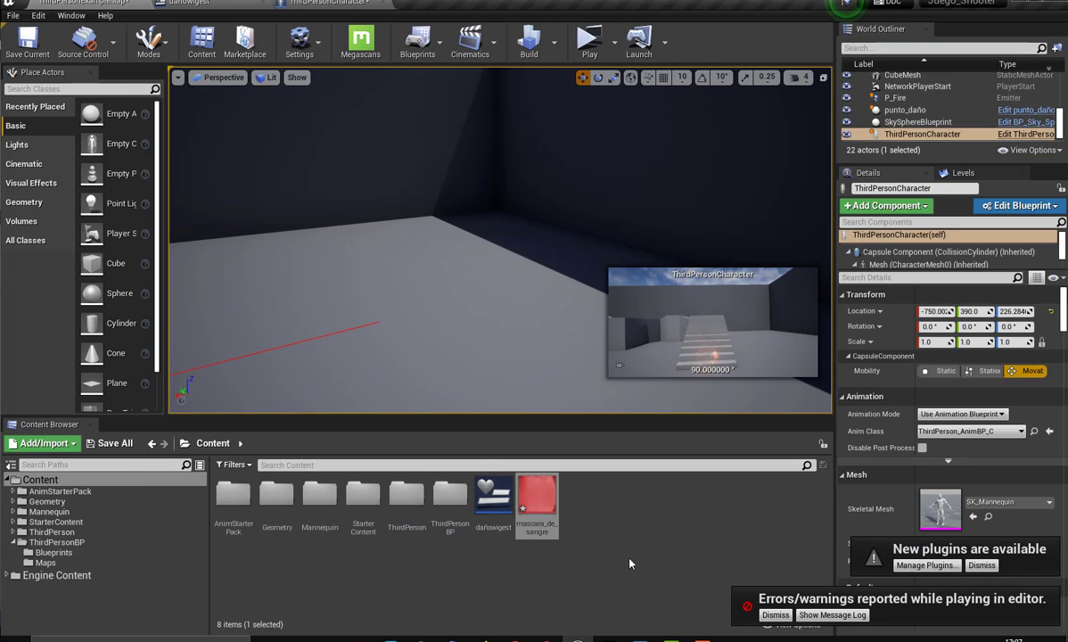